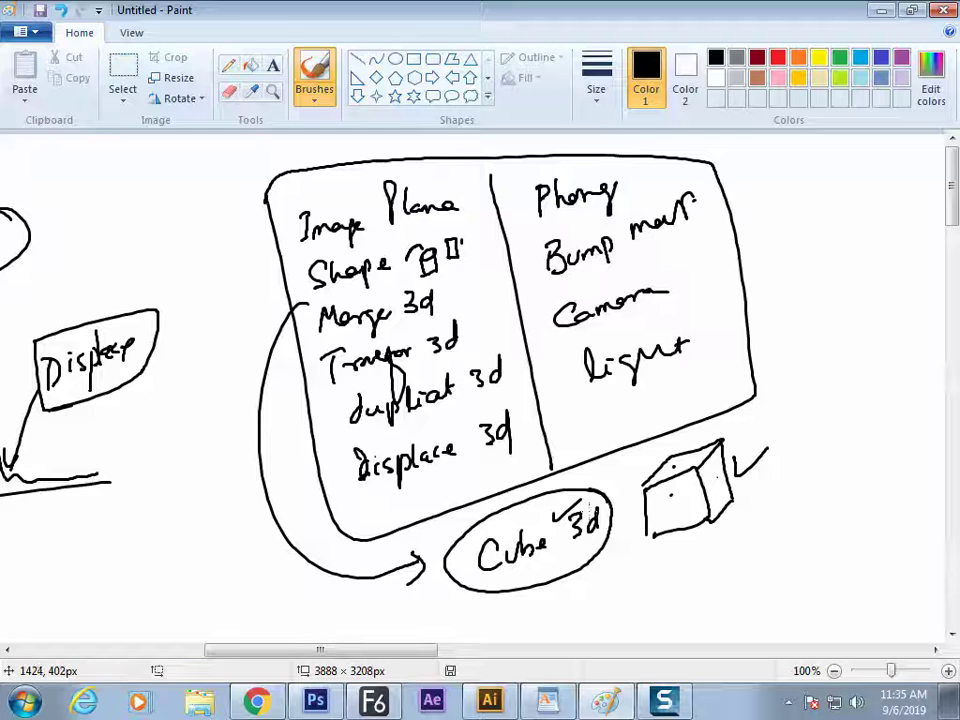
# - Switch to Fusion, add a Cube 3D node beside Shape3D1 and display it in the first viewer
pyautogui.hotkey('alt', 'Tab')
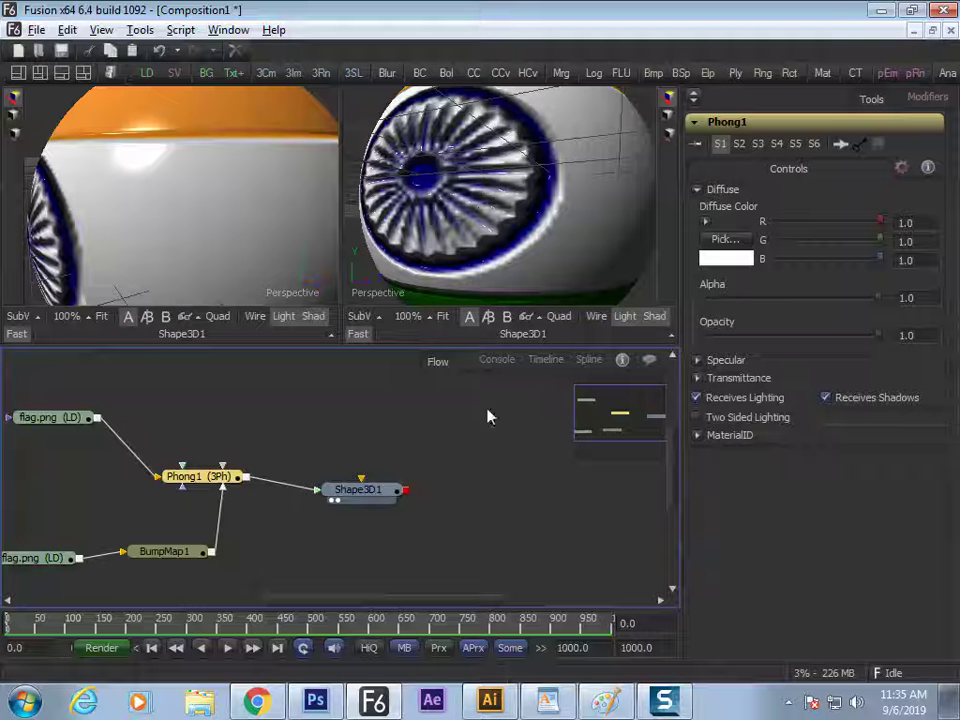
pyautogui.moveTo(459, 468); pyautogui.dragTo(254, 466)
pyautogui.click(374, 453)
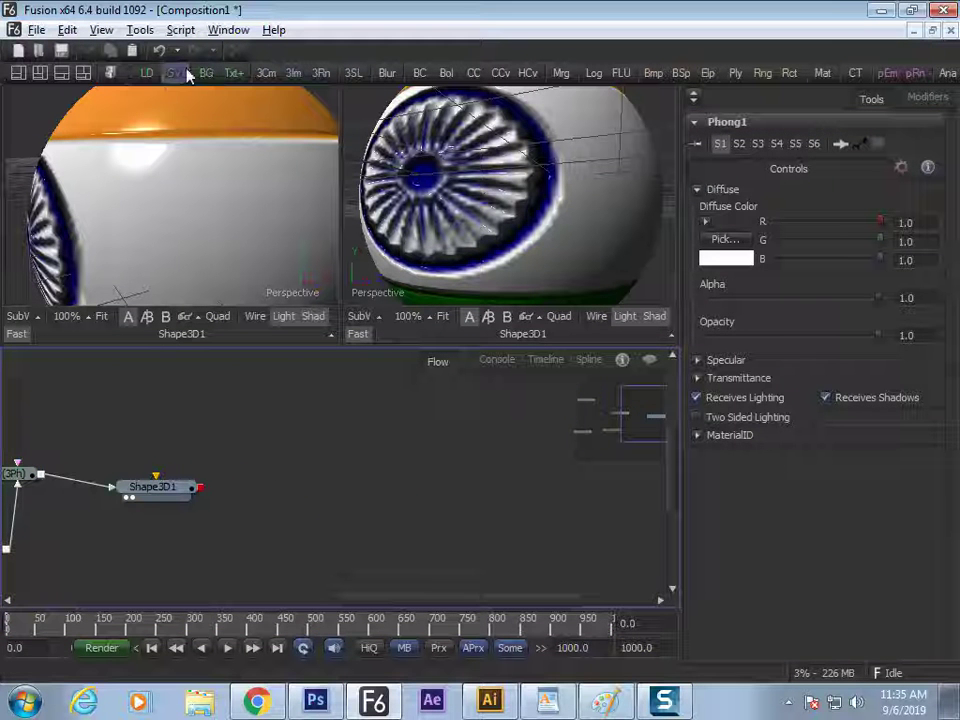
pyautogui.click(140, 29)
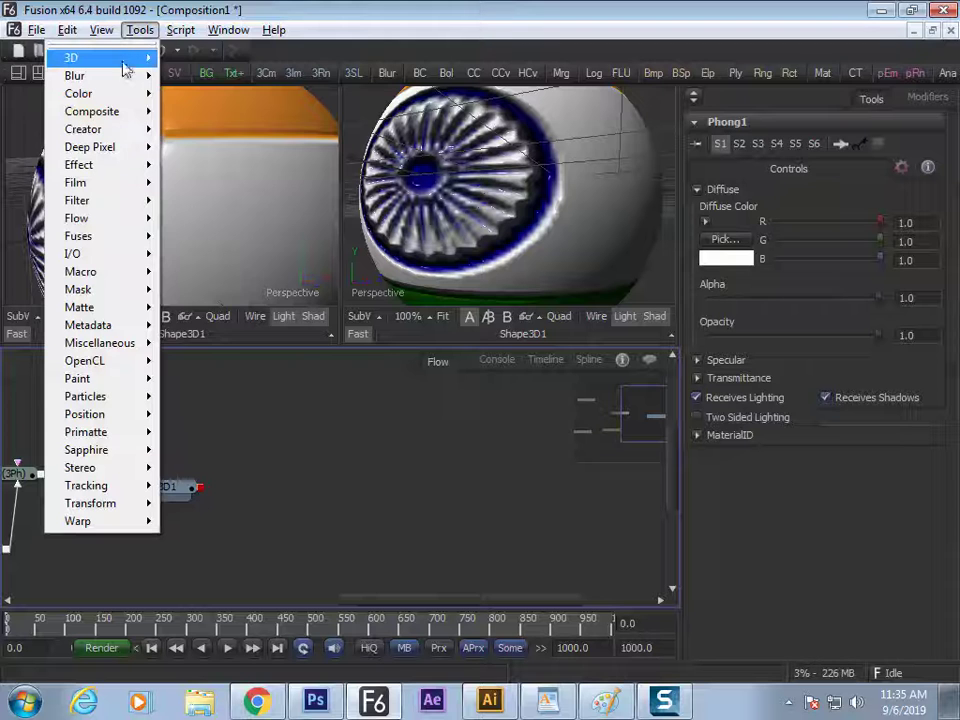
pyautogui.moveTo(125, 58)
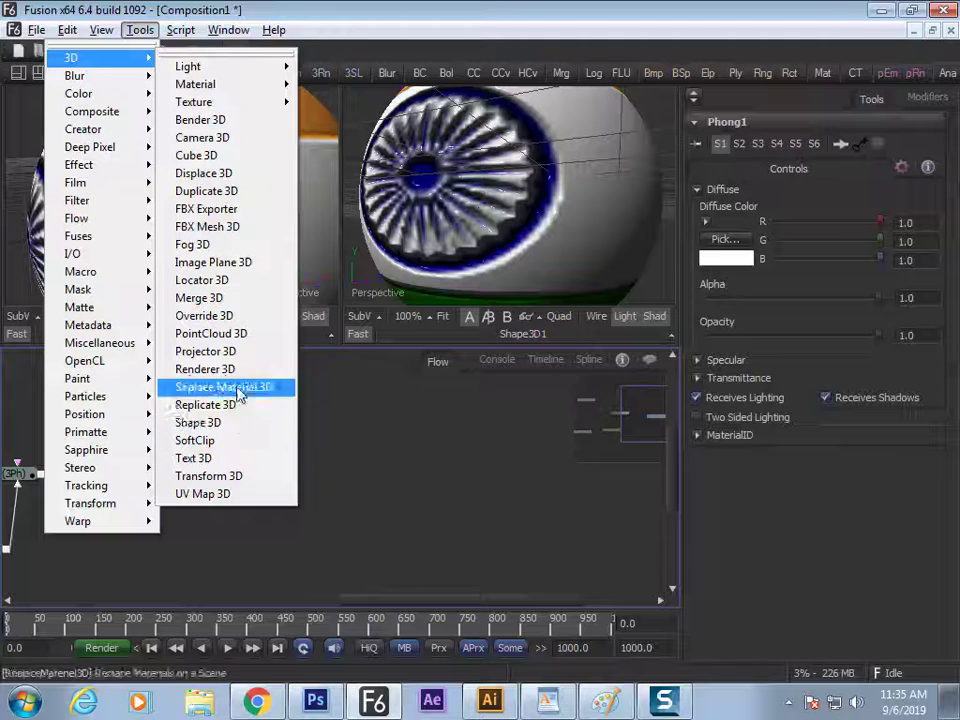
pyautogui.click(242, 157)
pyautogui.moveTo(341, 484); pyautogui.dragTo(207, 166)
pyautogui.moveTo(281, 214); pyautogui.dragTo(103, 279)
pyautogui.moveTo(120, 229); pyautogui.dragTo(204, 283)
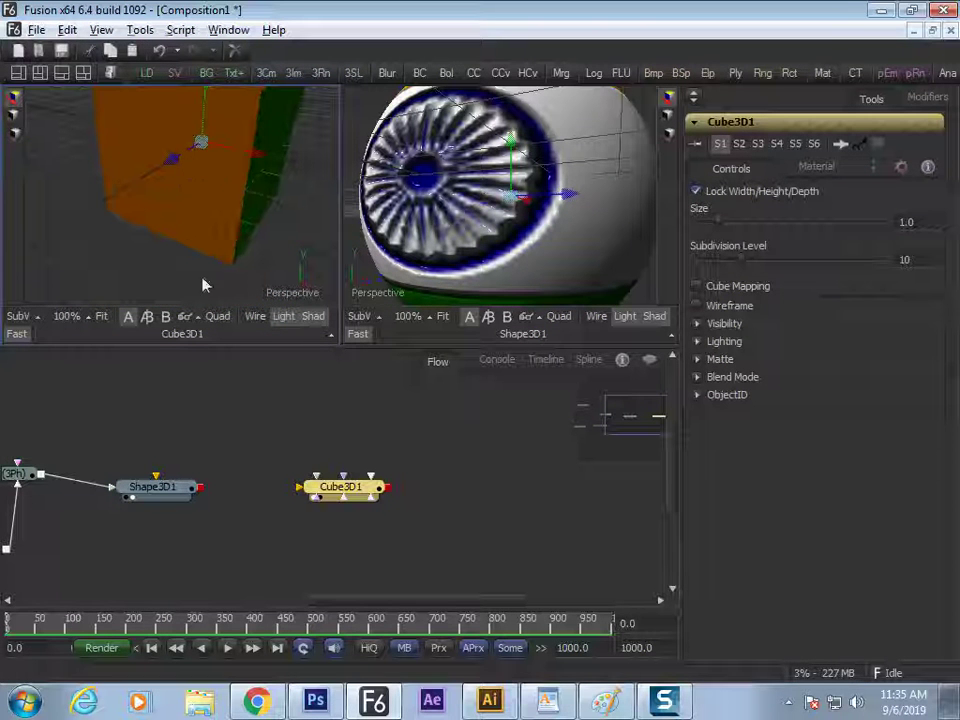
pyautogui.hotkey('alt', 'Tab')
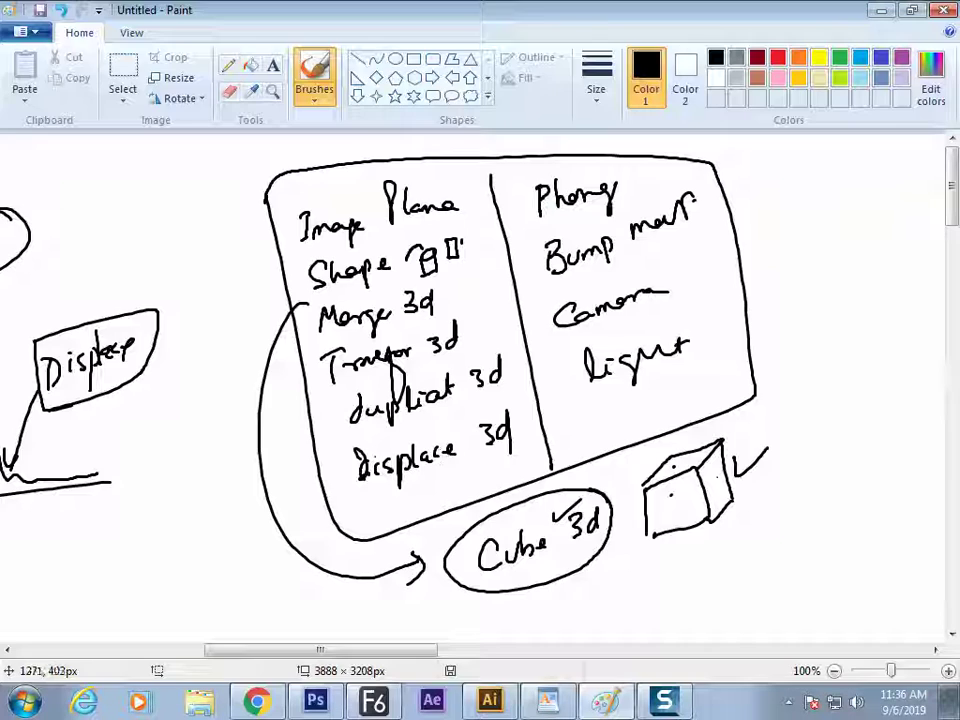
pyautogui.hotkey('alt', 'Tab')
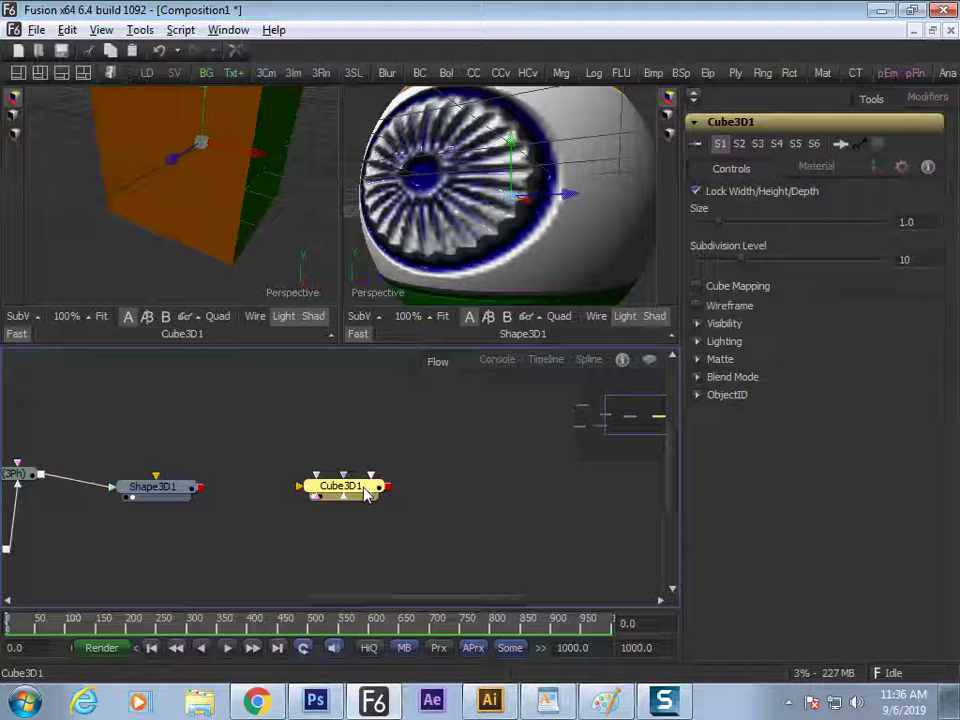
pyautogui.moveTo(365, 489); pyautogui.dragTo(374, 486)
pyautogui.click(338, 440)
# - Load Tulips, Desert, Hydrangeas, Jellyfish, Koala, Lighthouse and Penguins from the desktop's Sample Pictures folder into the flow
pyautogui.press('super+d')
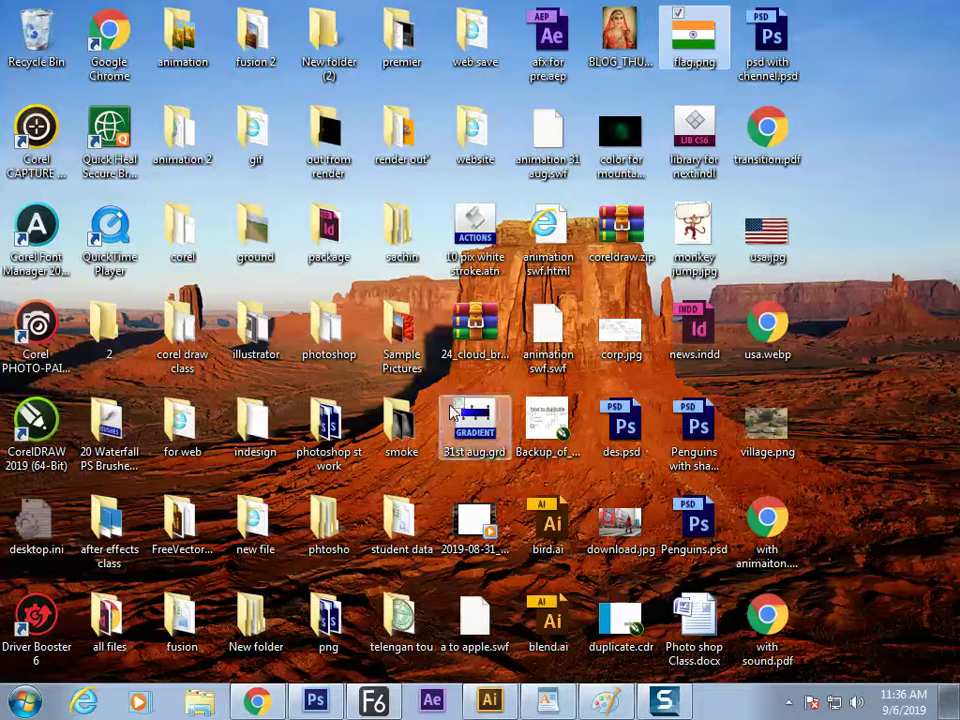
pyautogui.doubleClick(401, 330)
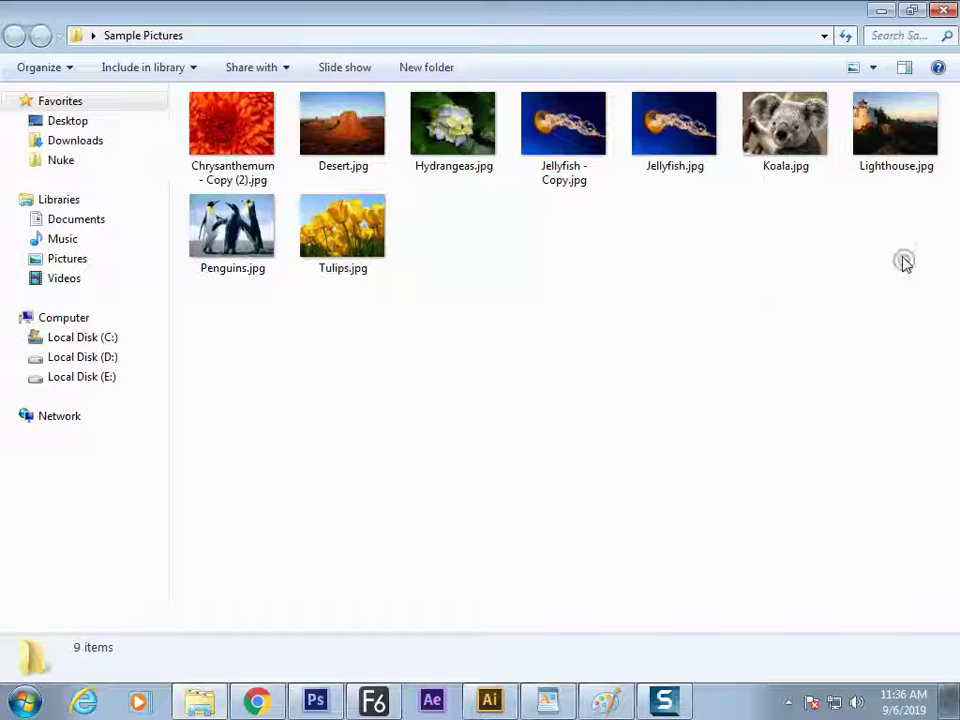
pyautogui.moveTo(892, 263); pyautogui.dragTo(655, 92)
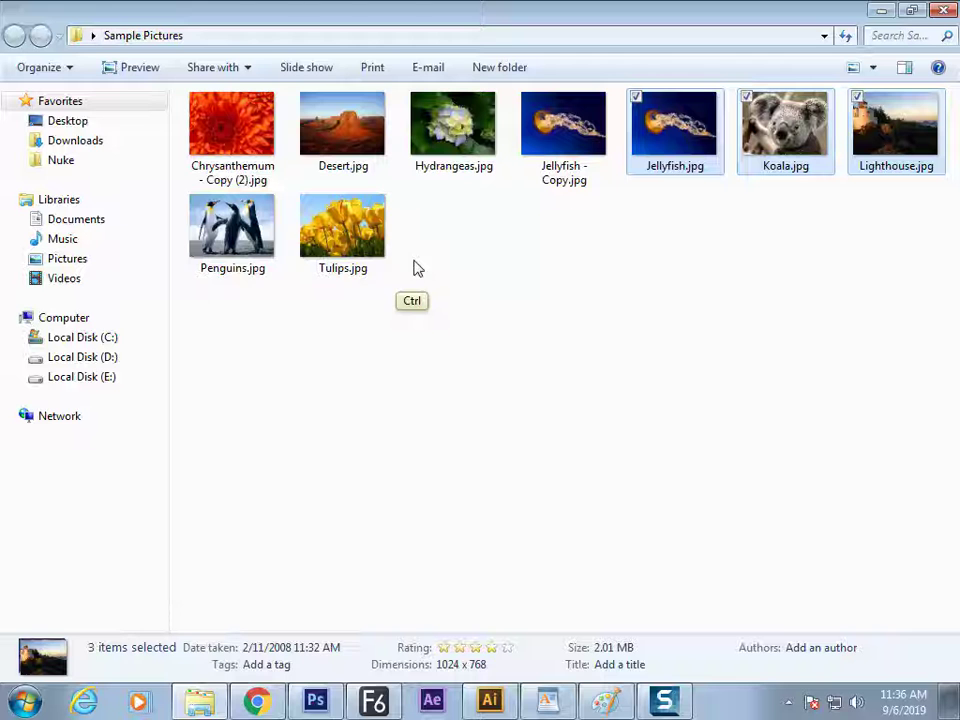
pyautogui.keyDown('ctrl'); pyautogui.click(360, 240); pyautogui.keyUp('ctrl')
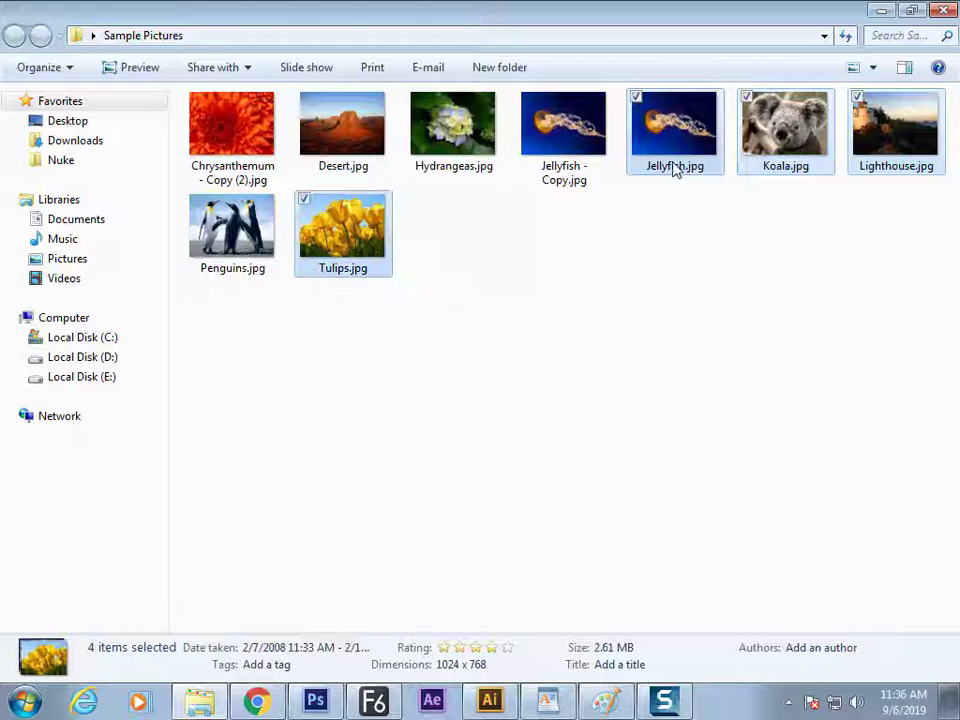
pyautogui.keyDown('ctrl'); pyautogui.click(366, 168); pyautogui.keyUp('ctrl')
pyautogui.keyDown('ctrl'); pyautogui.click(244, 259); pyautogui.keyUp('ctrl')
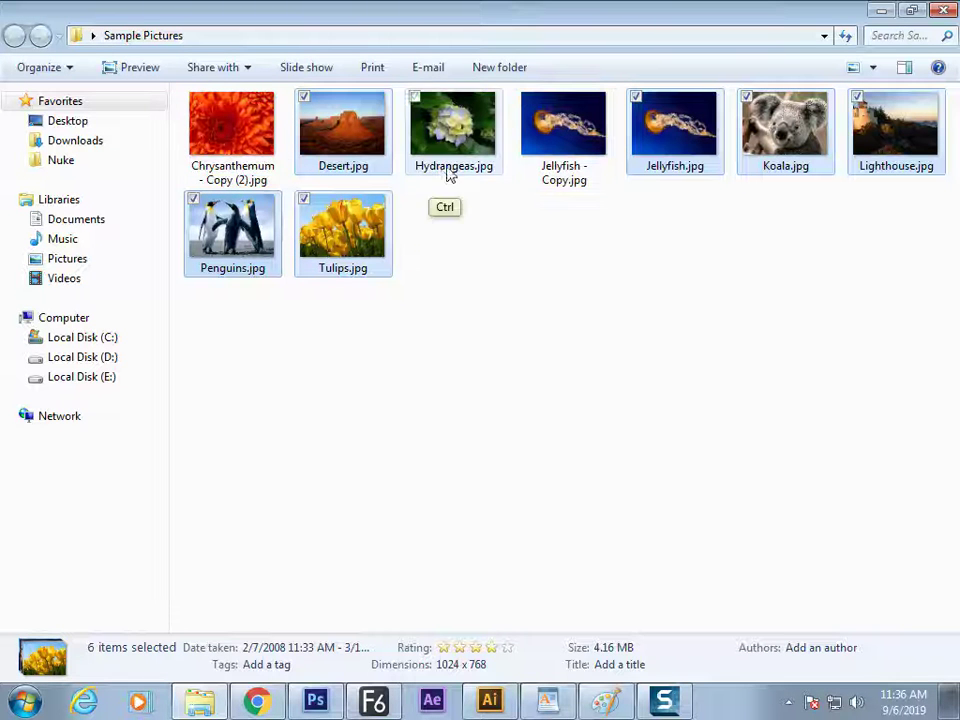
pyautogui.keyDown('ctrl'); pyautogui.click(257, 150); pyautogui.keyUp('ctrl')
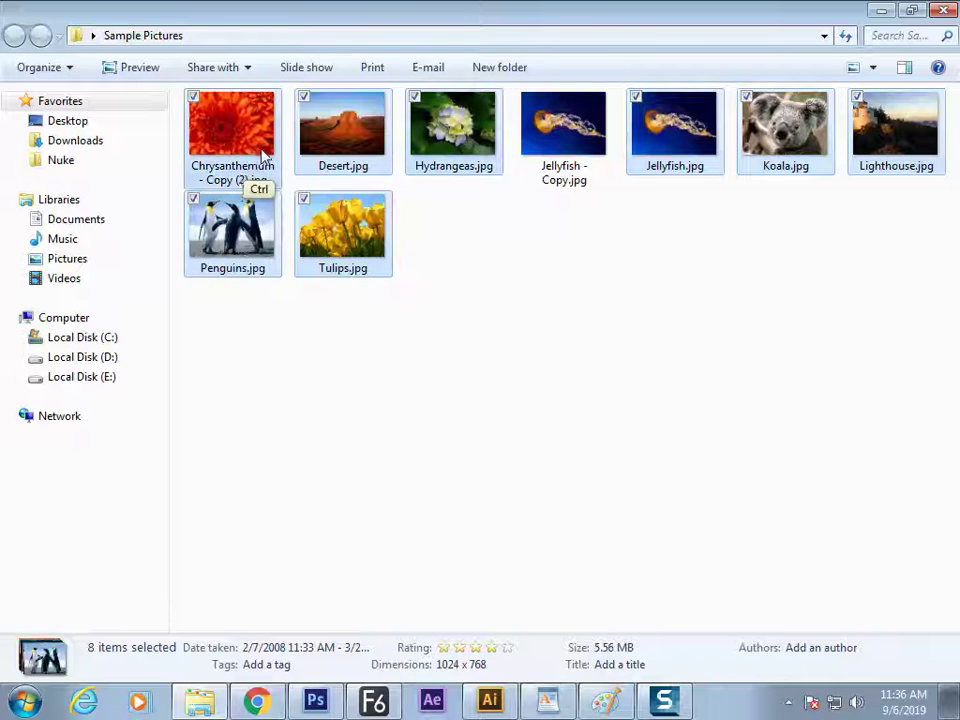
pyautogui.keyDown('ctrl'); pyautogui.click(256, 160); pyautogui.keyUp('ctrl')
pyautogui.moveTo(360, 246); pyautogui.dragTo(315, 456)
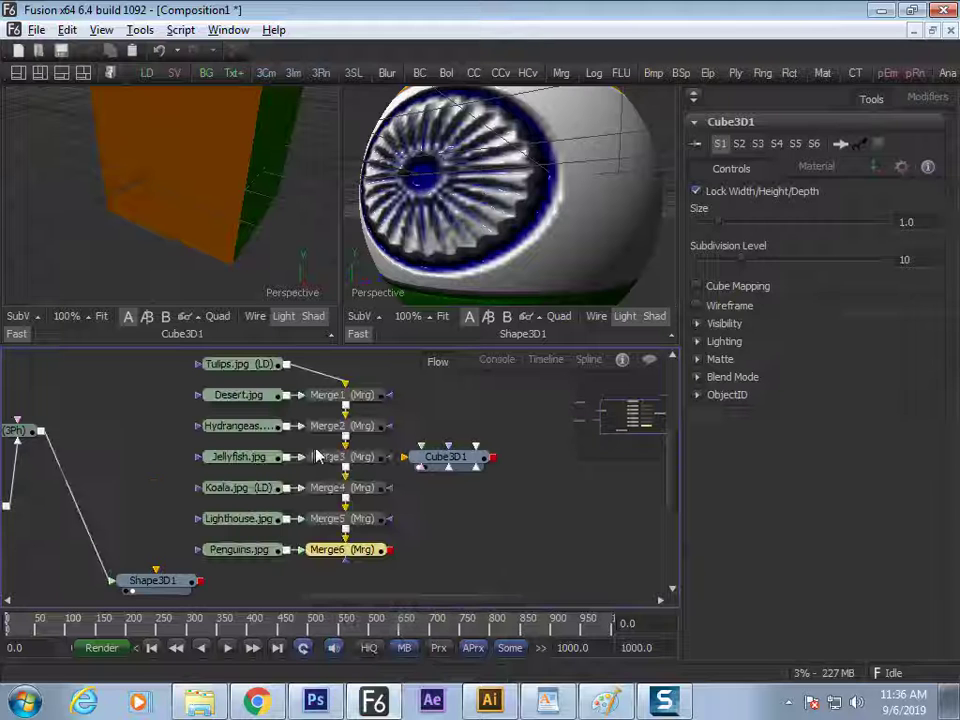
# - Delete the Merge1 to Merge6 nodes joining the loaded images and move Cube3D1 closer to the image loaders
pyautogui.moveTo(407, 381); pyautogui.dragTo(300, 561)
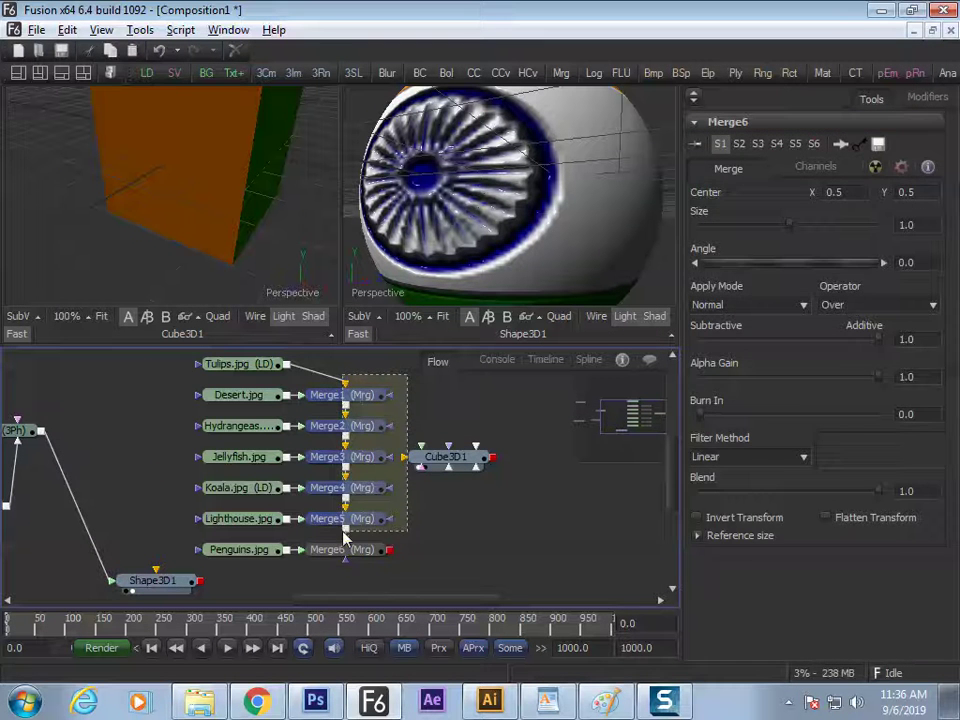
pyautogui.press('Delete')
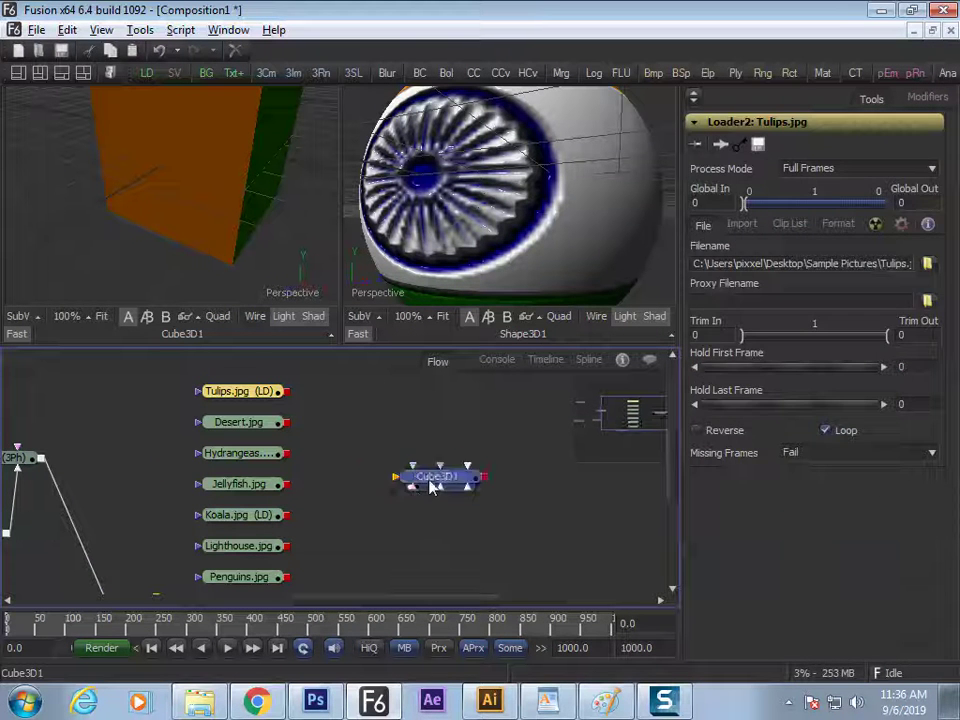
pyautogui.moveTo(429, 480); pyautogui.dragTo(396, 465)
pyautogui.click(335, 428)
# - Display Tulips.jpg in the first viewer and try to connect its output directly to Cube3D1
pyautogui.moveTo(254, 392); pyautogui.dragTo(175, 243)
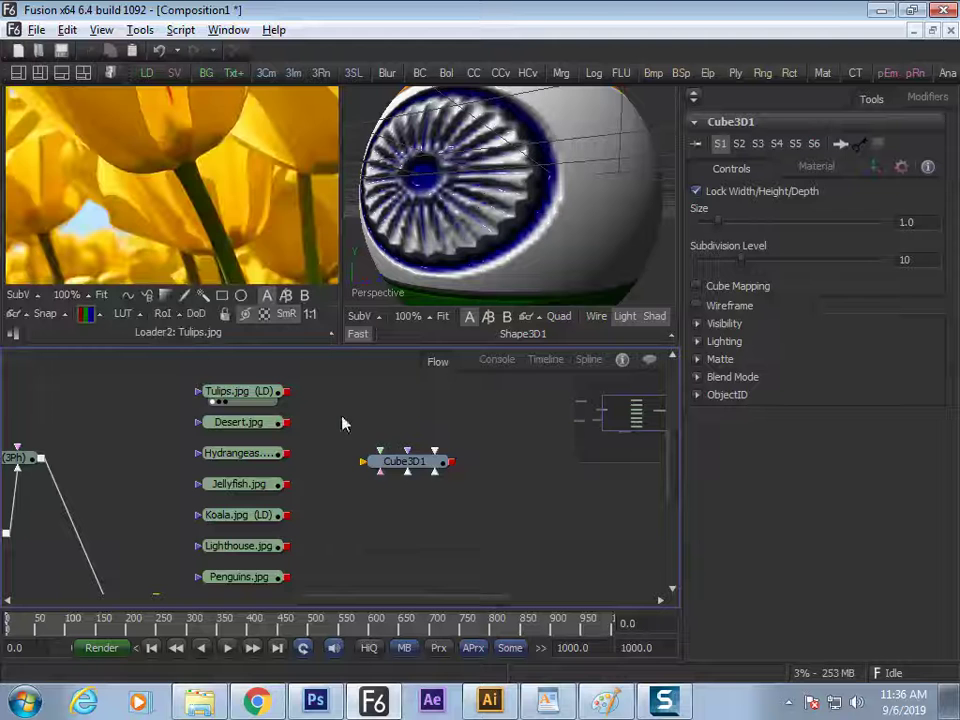
pyautogui.moveTo(287, 392); pyautogui.dragTo(423, 458)
pyautogui.click(392, 465)
pyautogui.click(392, 461)
pyautogui.moveTo(288, 393); pyautogui.dragTo(418, 453)
pyautogui.click(370, 475)
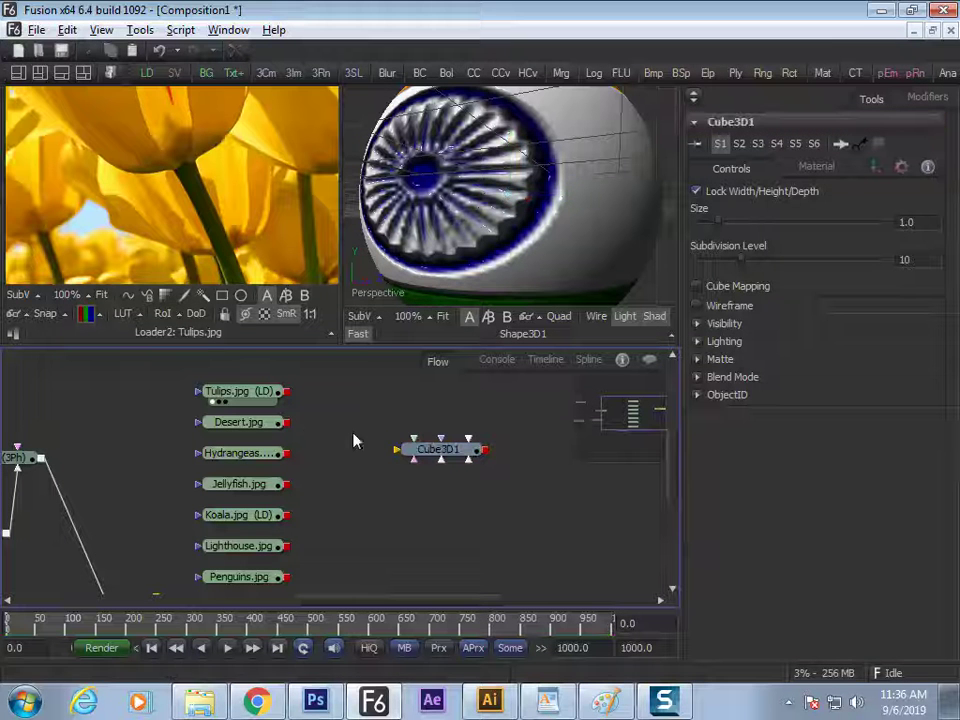
# - Add an Image Plane 3D node between Tulips.jpg and Cube3D1, connect the three nodes and display the cube in the first viewer
pyautogui.hotkey('ctrl', 'space')
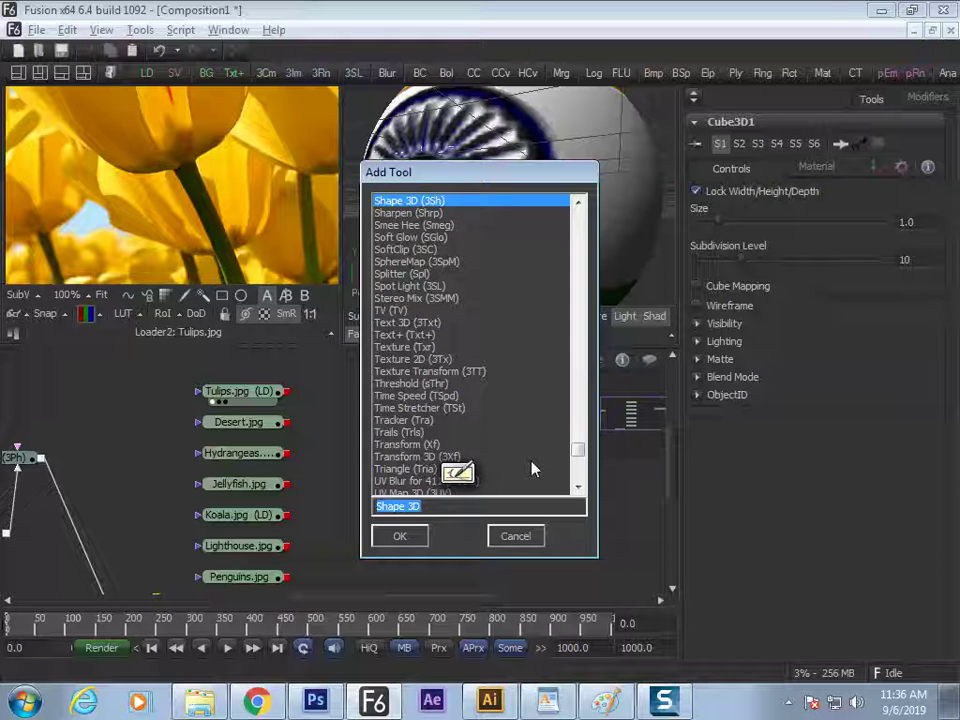
pyautogui.write('imag')
pyautogui.press('Return')
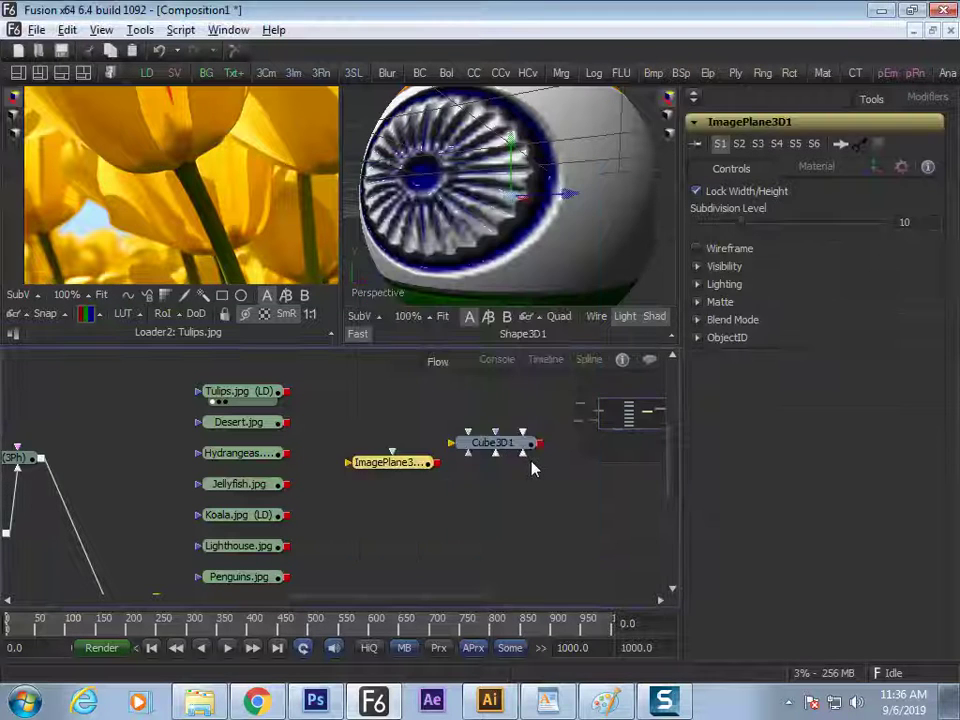
pyautogui.moveTo(287, 391)
pyautogui.mouseDown()
pyautogui.moveTo(355, 474)
pyautogui.moveTo(364, 463)
pyautogui.moveTo(330, 432)
pyautogui.mouseUp()
pyautogui.moveTo(409, 426)
pyautogui.mouseDown()
pyautogui.moveTo(454, 446)
pyautogui.moveTo(315, 294)
pyautogui.moveTo(294, 246)
pyautogui.mouseUp()
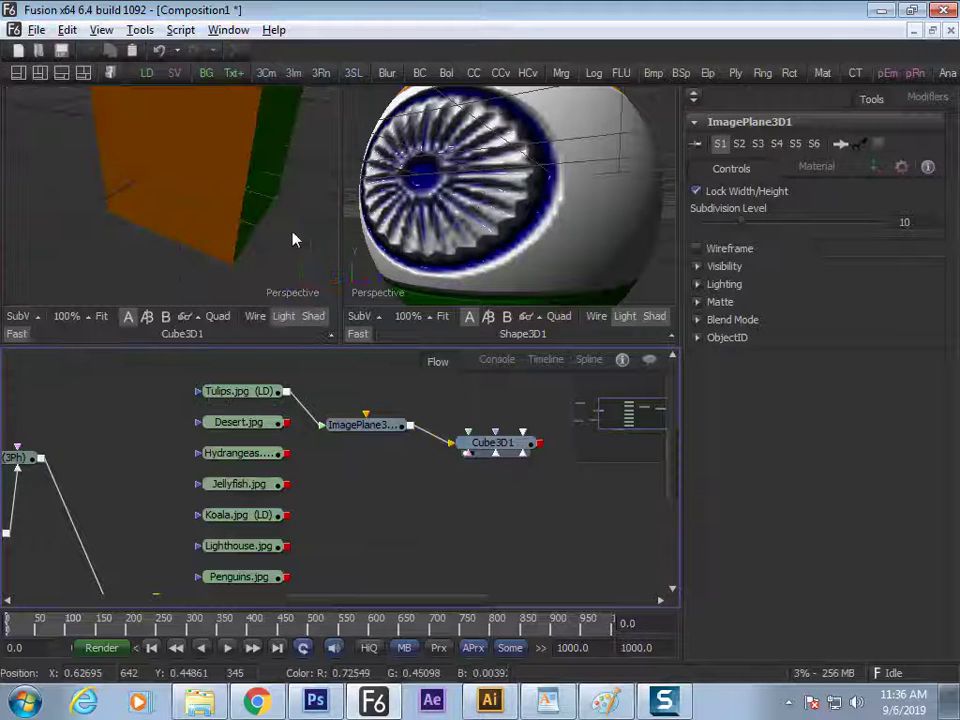
pyautogui.moveTo(270, 207); pyautogui.dragTo(150, 250)
# - Display ImagePlane3D1 in the first viewer and Cube3D1 in the second to compare them
pyautogui.click(380, 428)
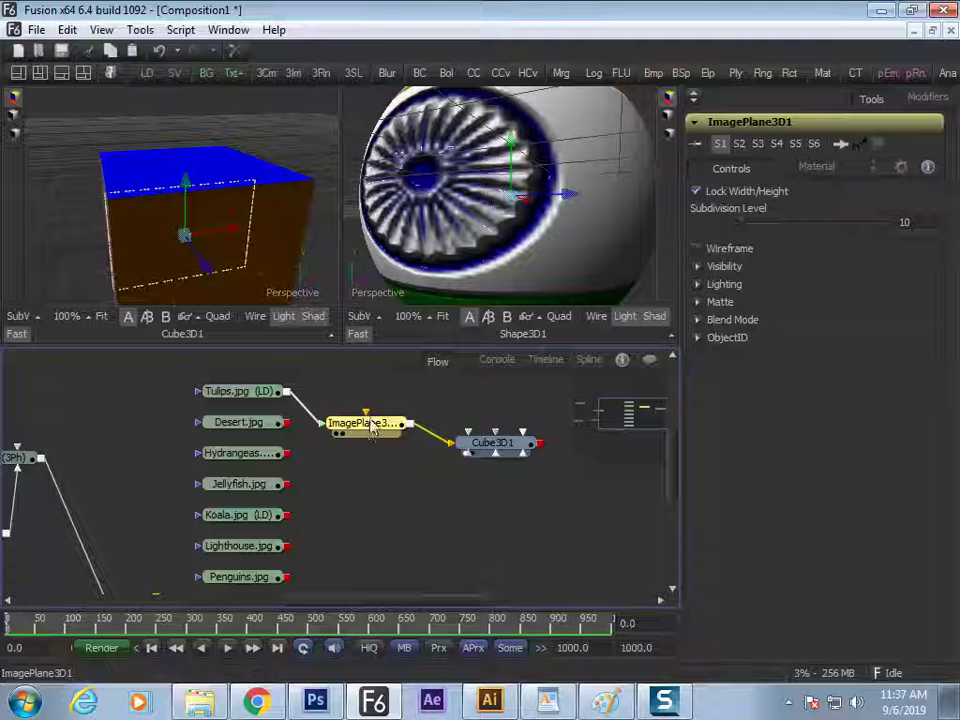
pyautogui.press('1')
pyautogui.moveTo(241, 244); pyautogui.dragTo(203, 217)
pyautogui.click(465, 444)
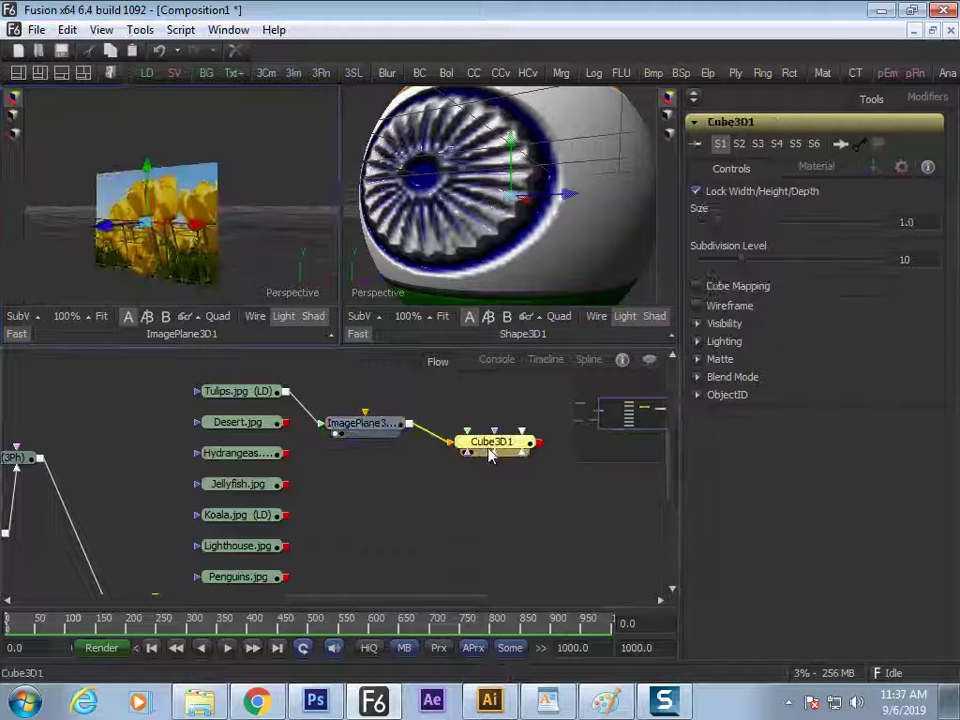
pyautogui.press('2')
pyautogui.moveTo(598, 254); pyautogui.dragTo(500, 265)
# - Set the diffuse color of Cube3D1's front face to R 0.95, G 1.0, B 1.0 and place the node lower in the flow
pyautogui.click(815, 168)
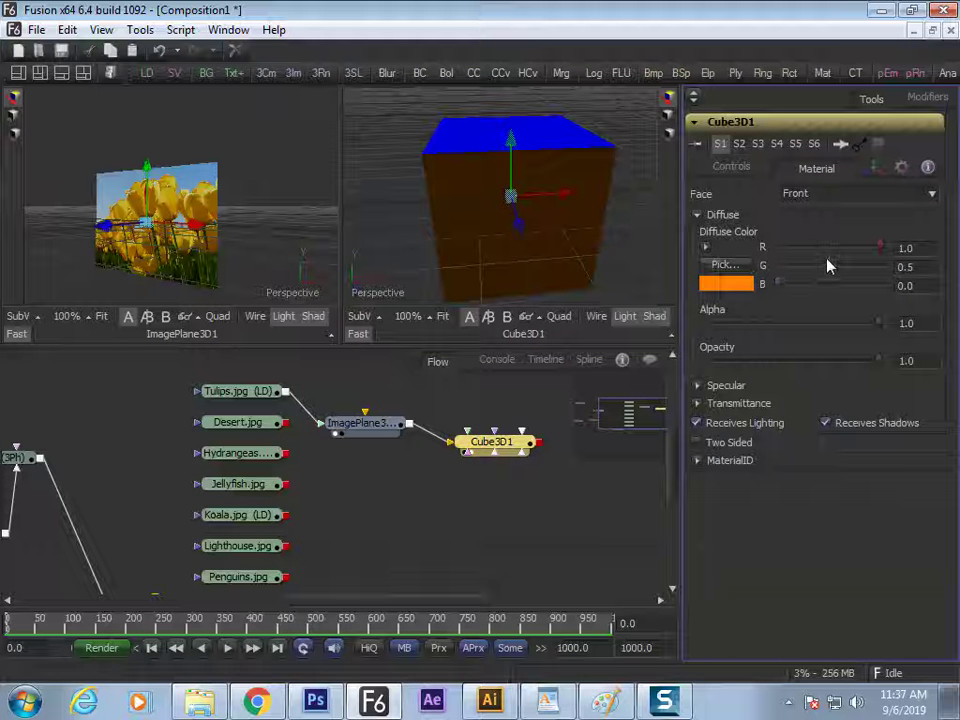
pyautogui.moveTo(831, 267); pyautogui.dragTo(880, 266)
pyautogui.moveTo(789, 290); pyautogui.dragTo(875, 249)
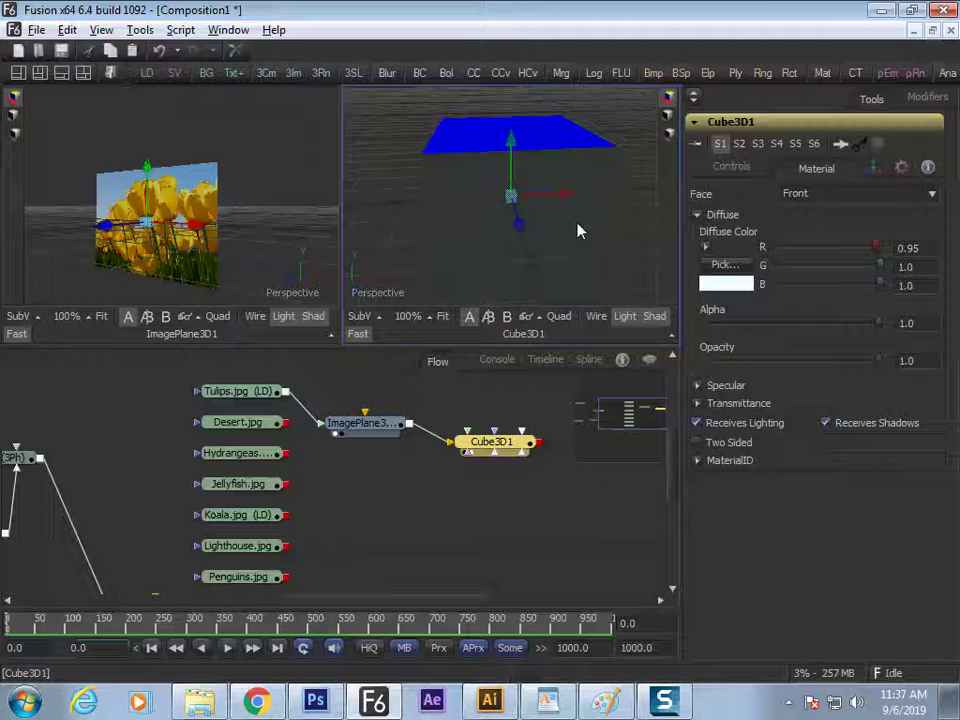
pyautogui.moveTo(608, 237); pyautogui.dragTo(474, 201)
pyautogui.moveTo(538, 474); pyautogui.dragTo(517, 479)
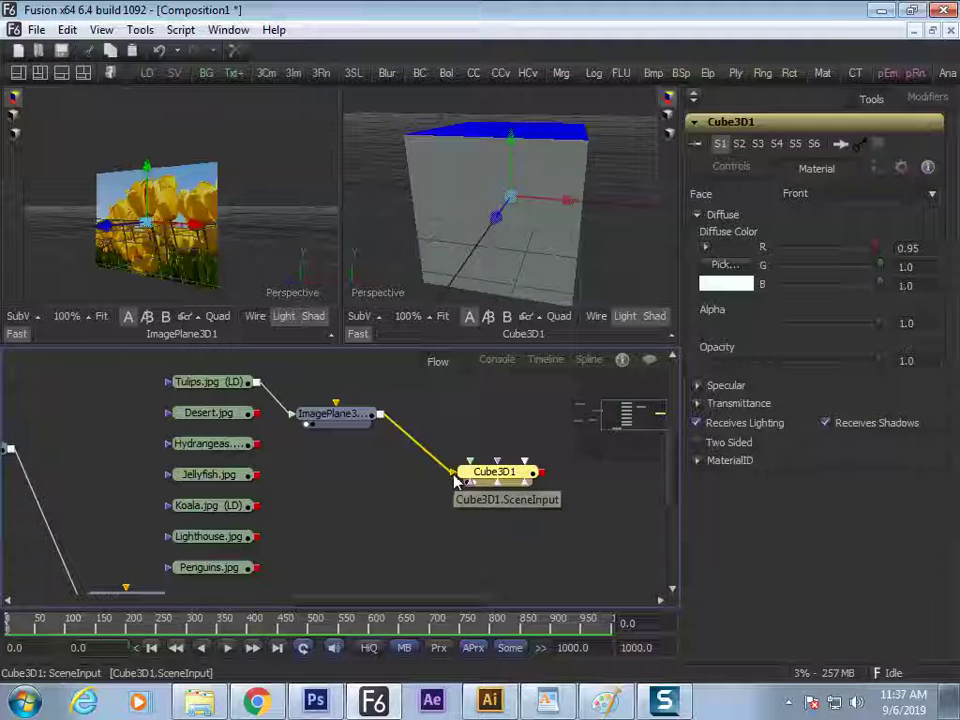
pyautogui.moveTo(453, 480)
pyautogui.mouseDown()
pyautogui.moveTo(414, 506)
pyautogui.moveTo(470, 483)
pyautogui.mouseUp()
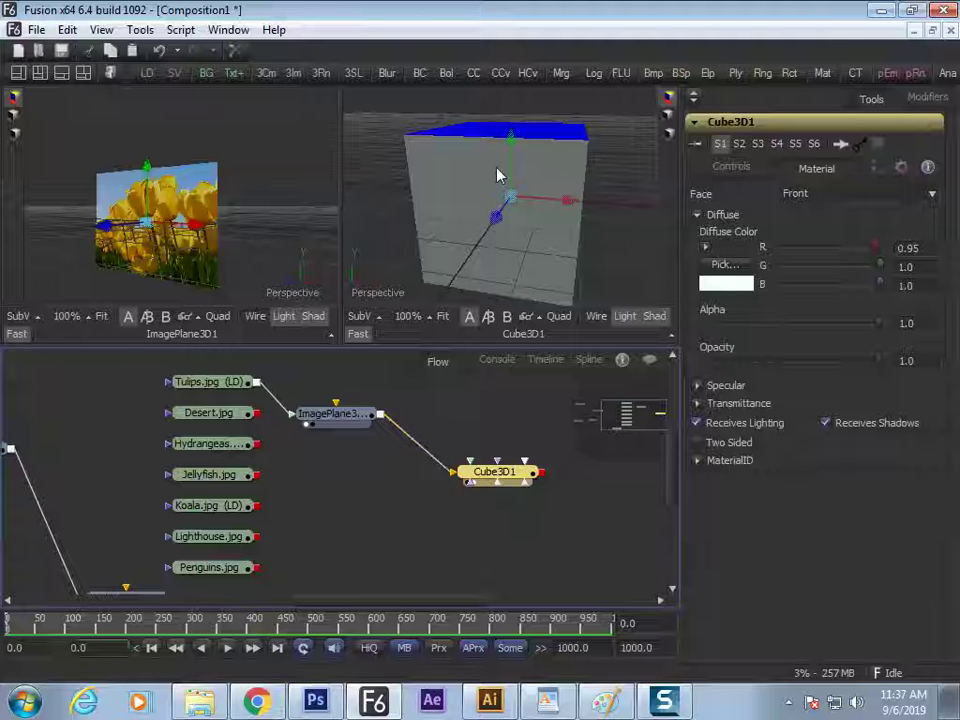
# - Try a purple diffuse color on Cube3D1's front face, with R about 0.518, G 0.0 and B 1.0
pyautogui.moveTo(875, 249); pyautogui.dragTo(816, 259)
pyautogui.moveTo(884, 268); pyautogui.dragTo(772, 266)
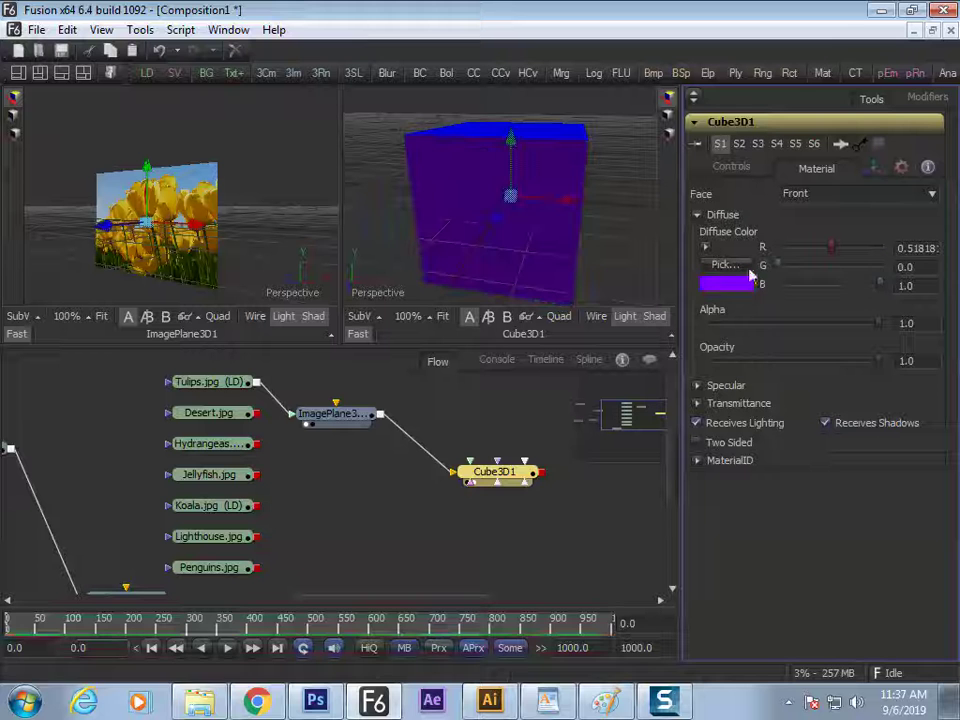
pyautogui.moveTo(878, 285)
pyautogui.mouseDown()
pyautogui.moveTo(763, 287)
pyautogui.moveTo(880, 285)
pyautogui.mouseUp()
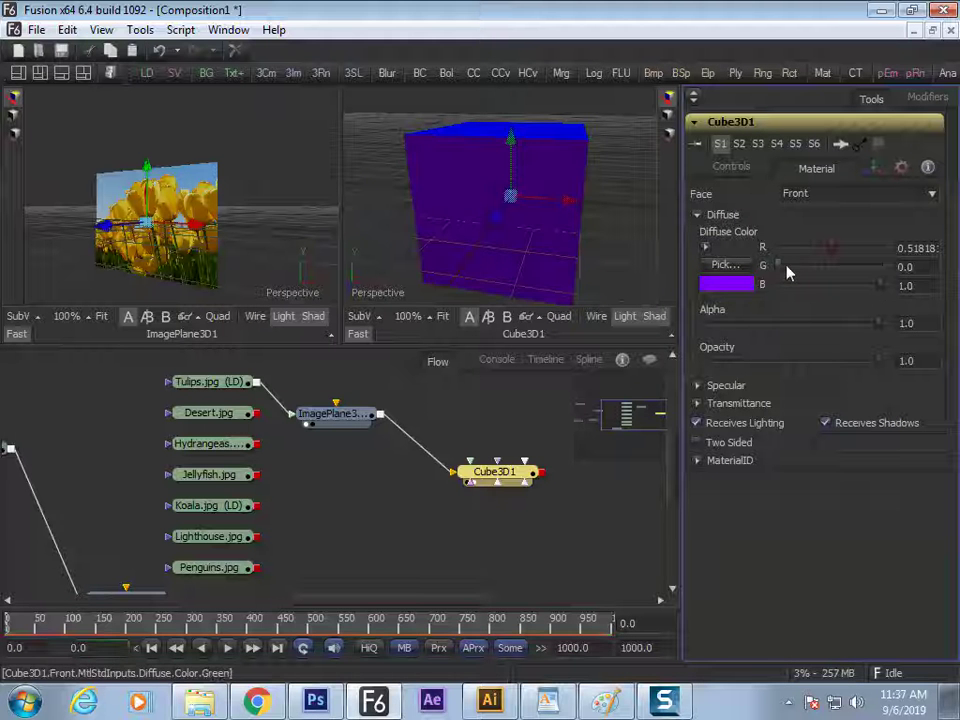
# - Set the front face's diffuse color to white, with R, G and B all at 1.0
pyautogui.moveTo(776, 267); pyautogui.dragTo(889, 268)
pyautogui.moveTo(829, 249); pyautogui.dragTo(936, 234)
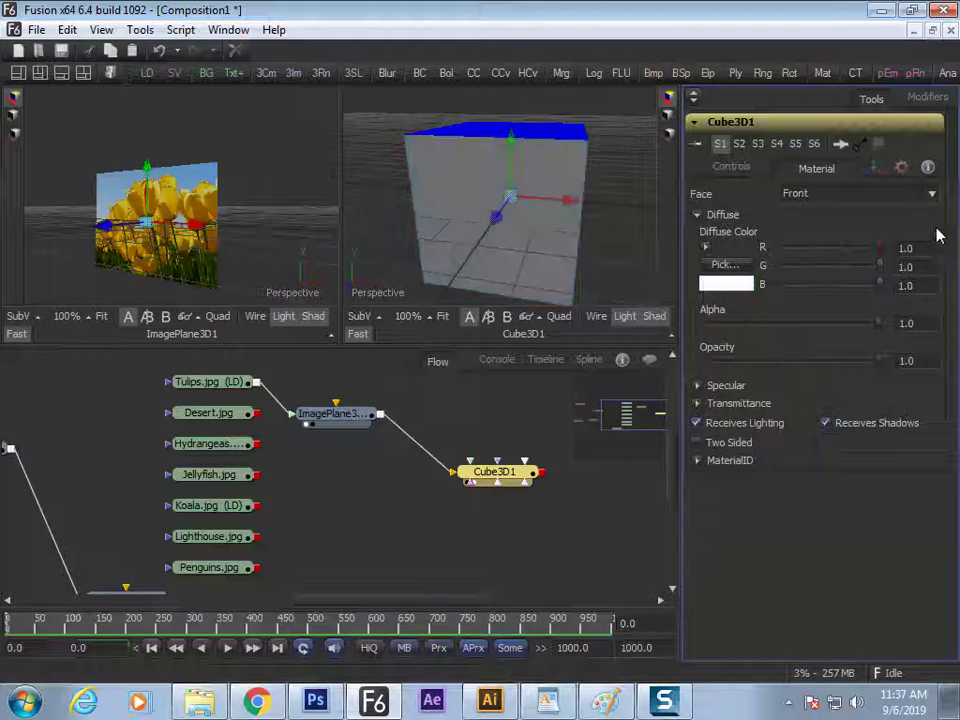
pyautogui.click(443, 509)
# - Create a new composition, add a Cube 3D node and display it in the first viewer
pyautogui.hotkey('ctrl', 'n')
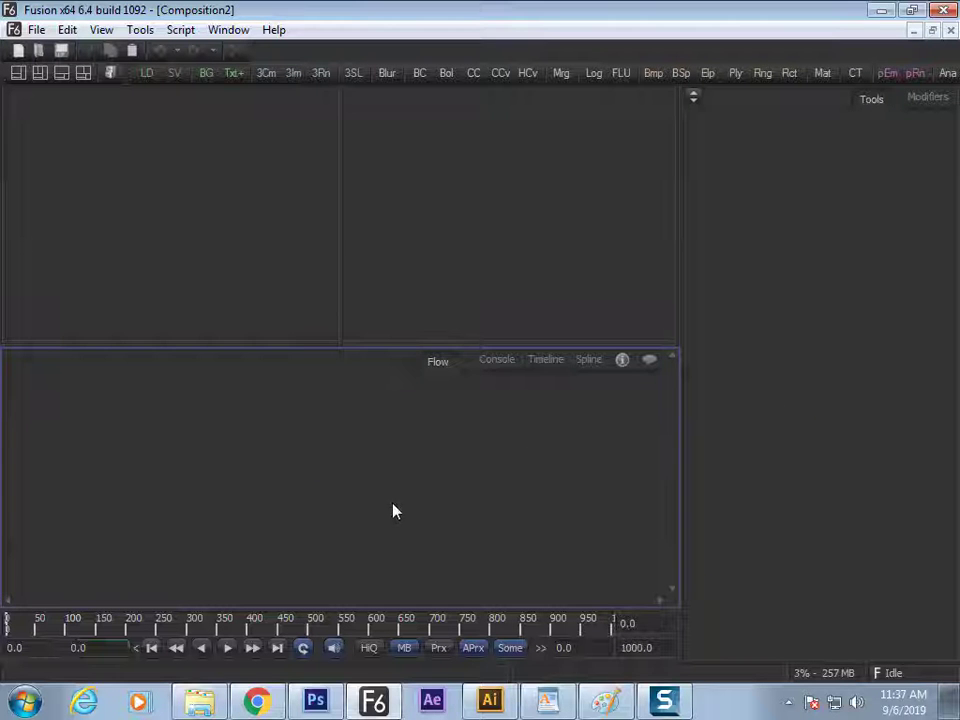
pyautogui.hotkey('shift', 'space')
pyautogui.write('cube')
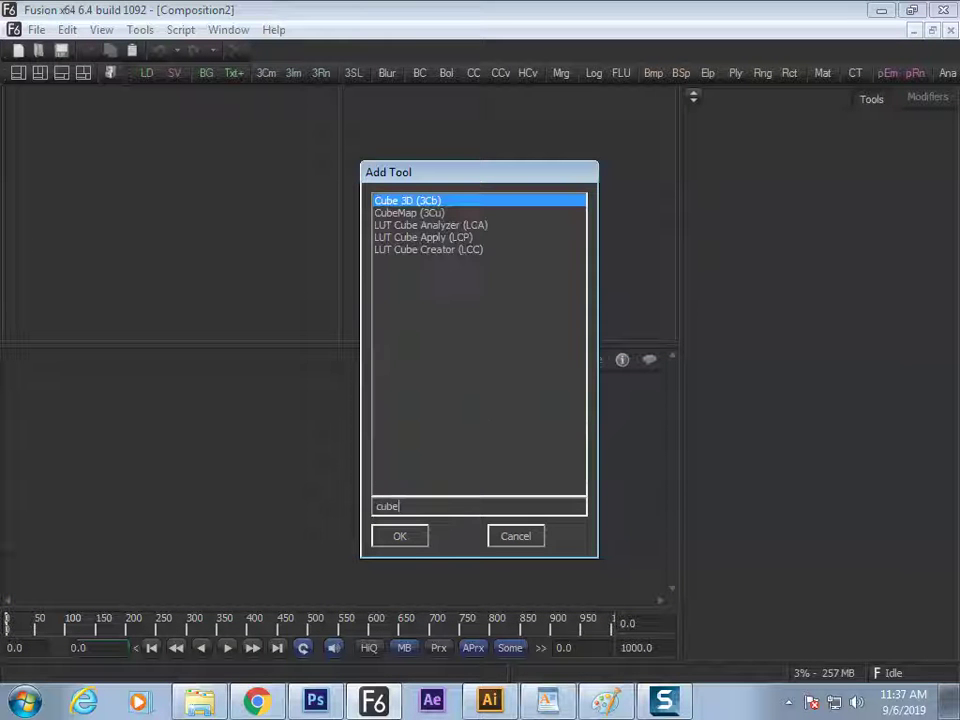
pyautogui.press('Return')
pyautogui.moveTo(405, 496); pyautogui.dragTo(245, 275)
pyautogui.click(301, 510)
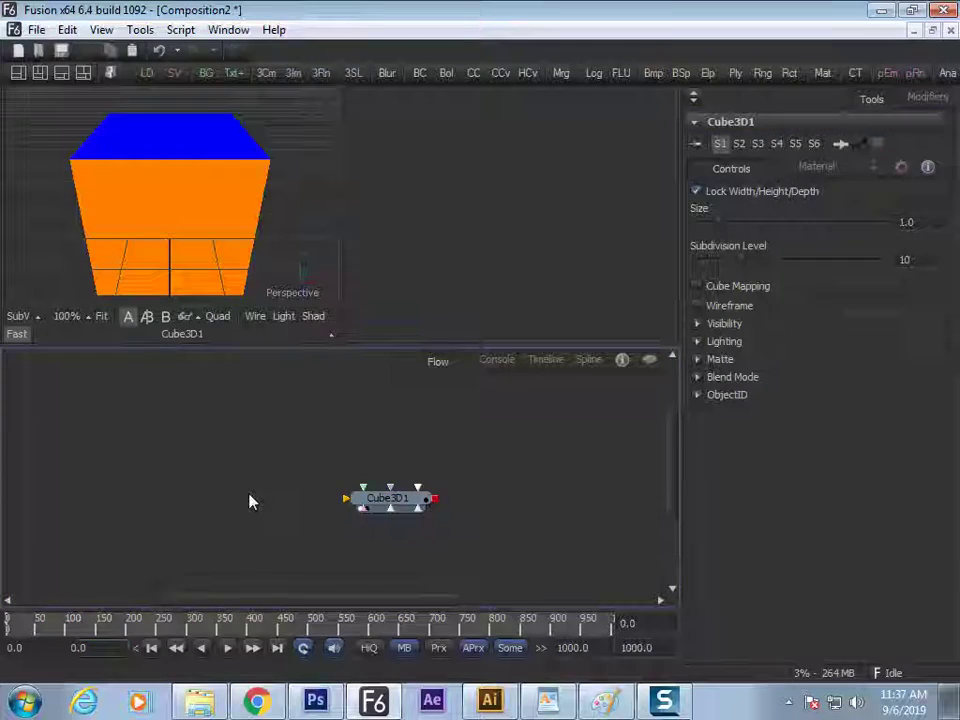
# - Load the BLOG_THUMB image from the desktop and connect it to Cube3D1's material input for the front face
pyautogui.press('super+d')
pyautogui.moveTo(622, 48); pyautogui.dragTo(350, 497)
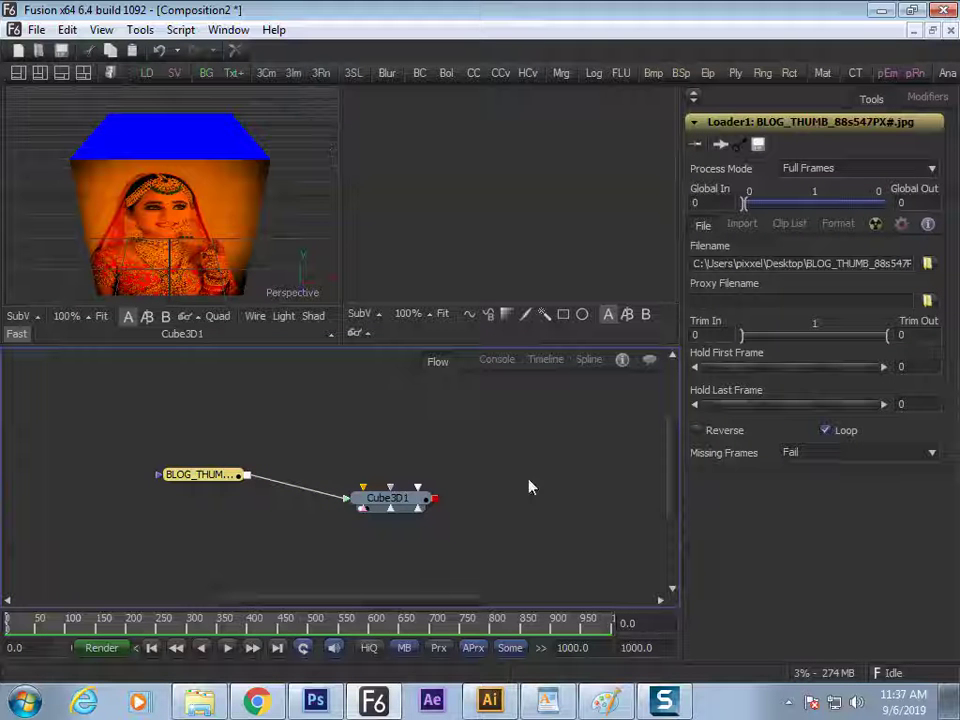
pyautogui.moveTo(272, 477); pyautogui.dragTo(267, 473)
pyautogui.moveTo(287, 240); pyautogui.dragTo(231, 293)
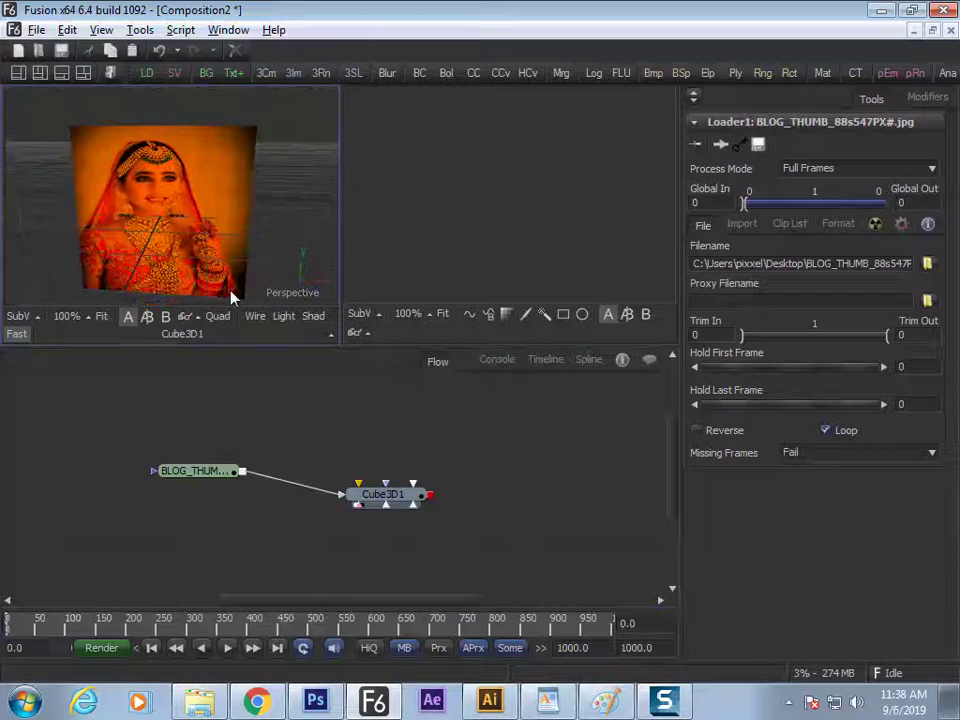
# - Load Desert, Hydrangeas, Jellyfish, Koala, Lighthouse, Penguins and Tulips from the desktop's Sample Pictures folder into the flow
pyautogui.press('super+d')
pyautogui.doubleClick(394, 350)
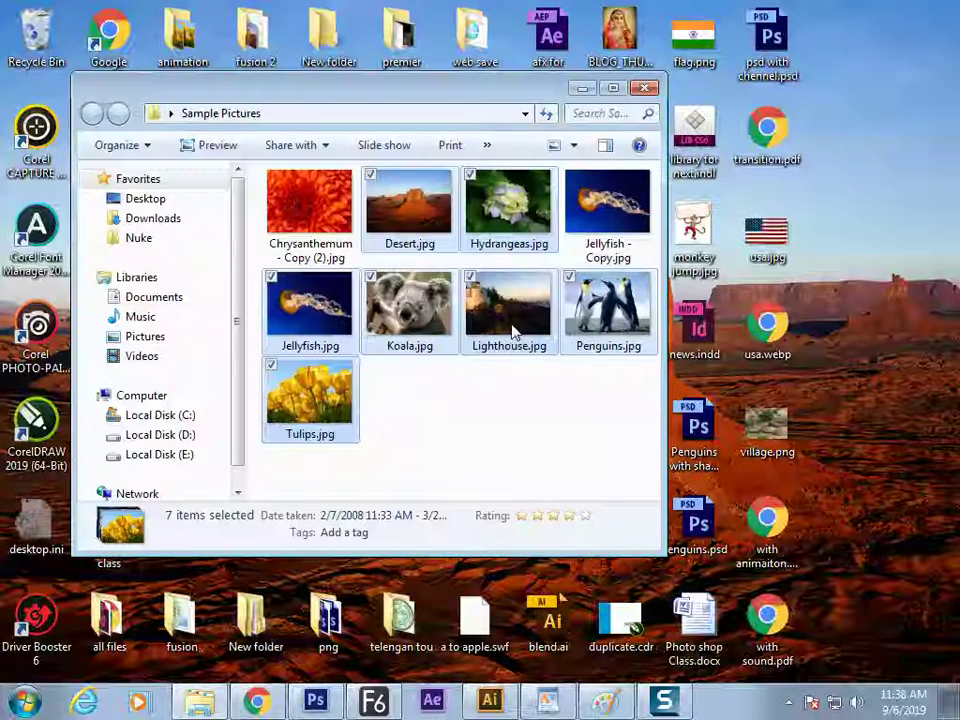
pyautogui.moveTo(513, 333); pyautogui.dragTo(114, 420)
pyautogui.moveTo(283, 369); pyautogui.dragTo(189, 588)
pyautogui.press('Delete')
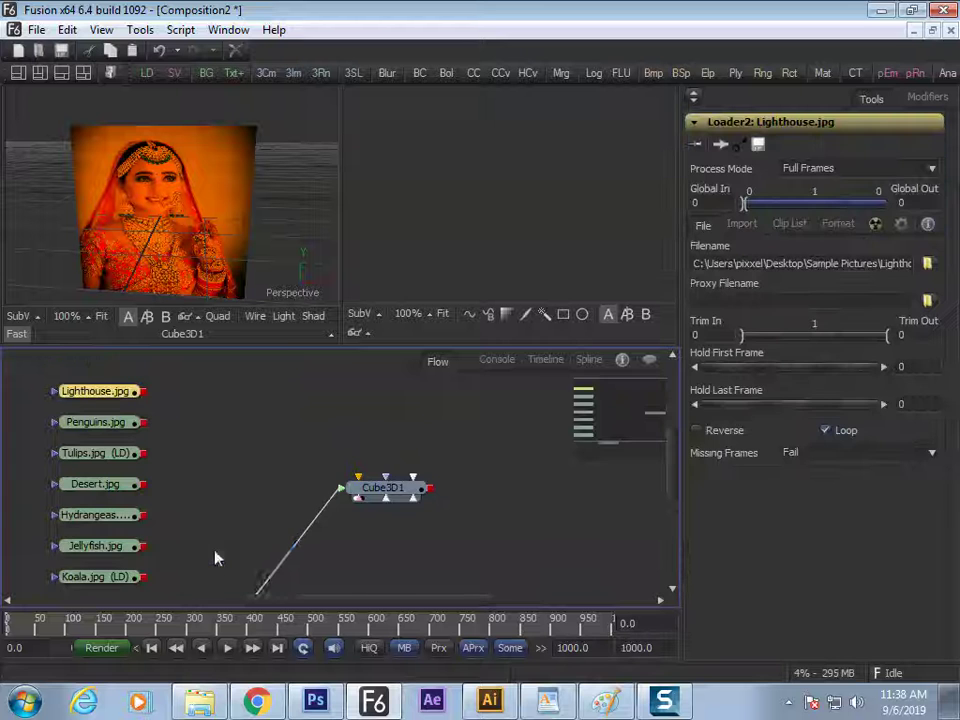
# - Disconnect the BLOG_THUMB image from Cube3D1 and connect Lighthouse.jpg to the front face's material input instead
pyautogui.moveTo(316, 507); pyautogui.dragTo(336, 428)
pyautogui.moveTo(234, 527); pyautogui.dragTo(265, 403)
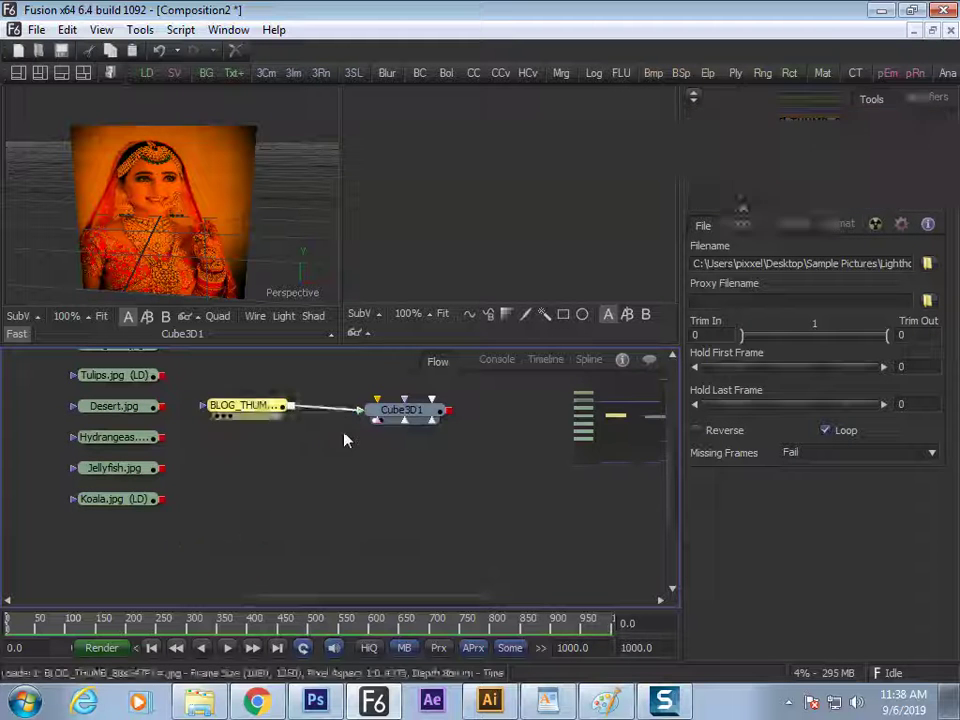
pyautogui.moveTo(337, 456); pyautogui.dragTo(275, 547)
pyautogui.click(274, 549)
pyautogui.moveTo(197, 503); pyautogui.dragTo(215, 415)
pyautogui.click(299, 503)
pyautogui.moveTo(101, 404); pyautogui.dragTo(307, 507)
pyautogui.moveTo(310, 508); pyautogui.dragTo(313, 507)
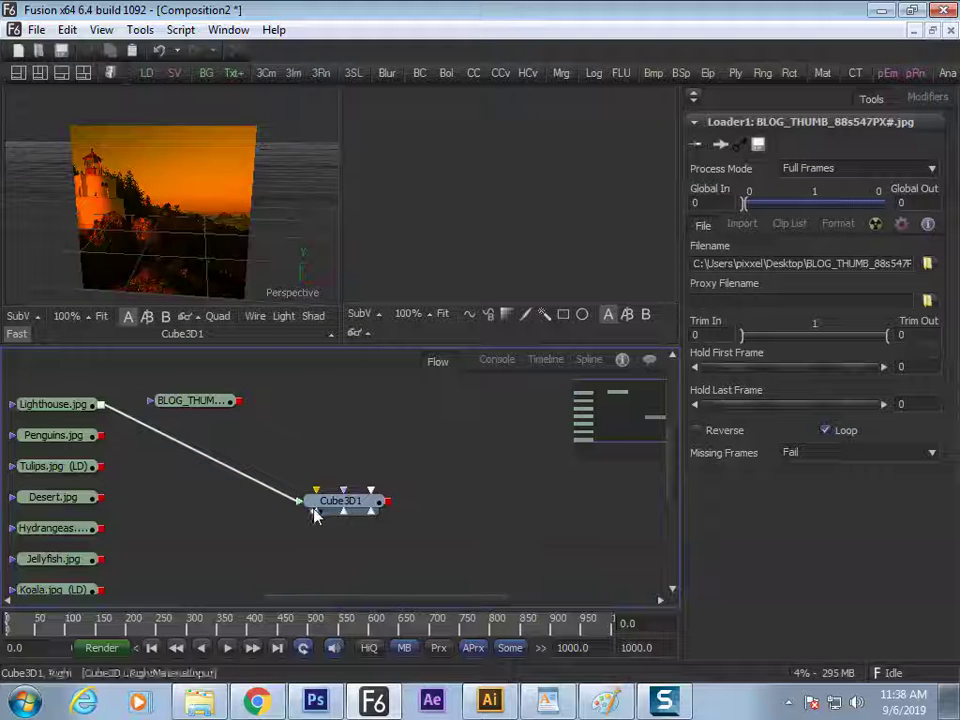
pyautogui.moveTo(257, 216)
pyautogui.mouseDown()
pyautogui.moveTo(108, 322)
pyautogui.moveTo(253, 199)
pyautogui.mouseUp()
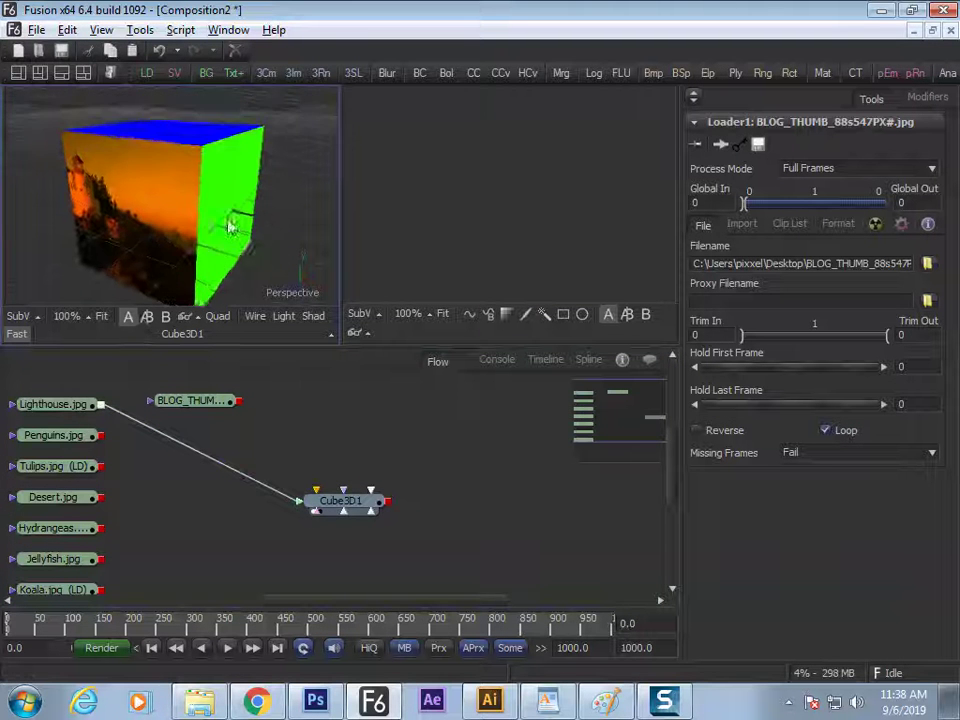
# - Set BLOG_THUMB aside in the flow and connect Penguins.jpg to Cube3D1's left face material input
pyautogui.moveTo(235, 397); pyautogui.dragTo(312, 390)
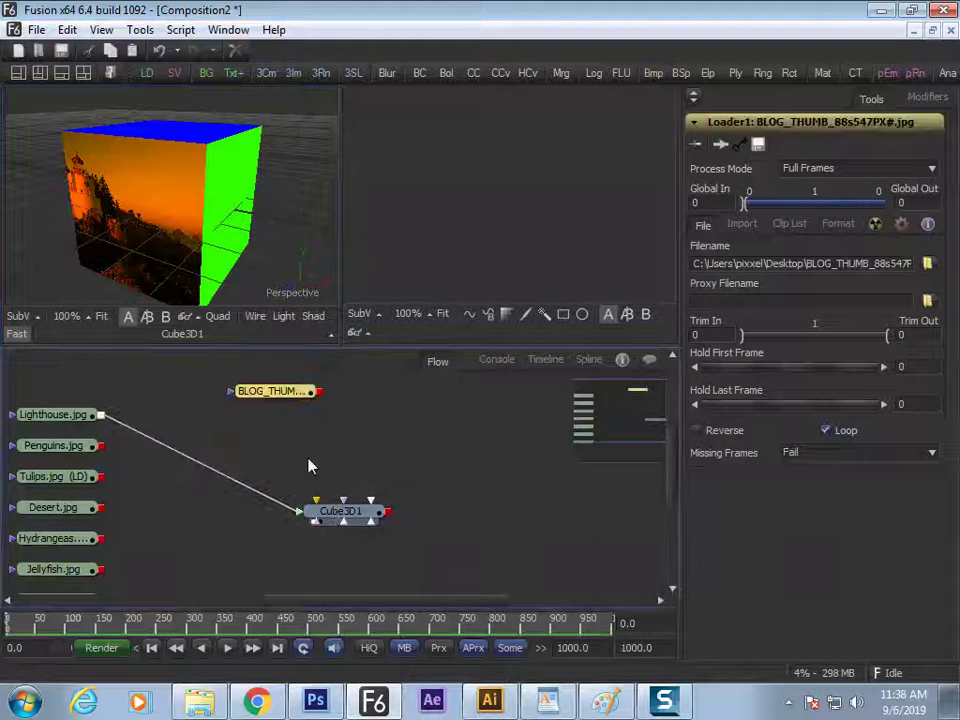
pyautogui.moveTo(60, 446); pyautogui.dragTo(316, 508)
pyautogui.moveTo(219, 402); pyautogui.dragTo(317, 501)
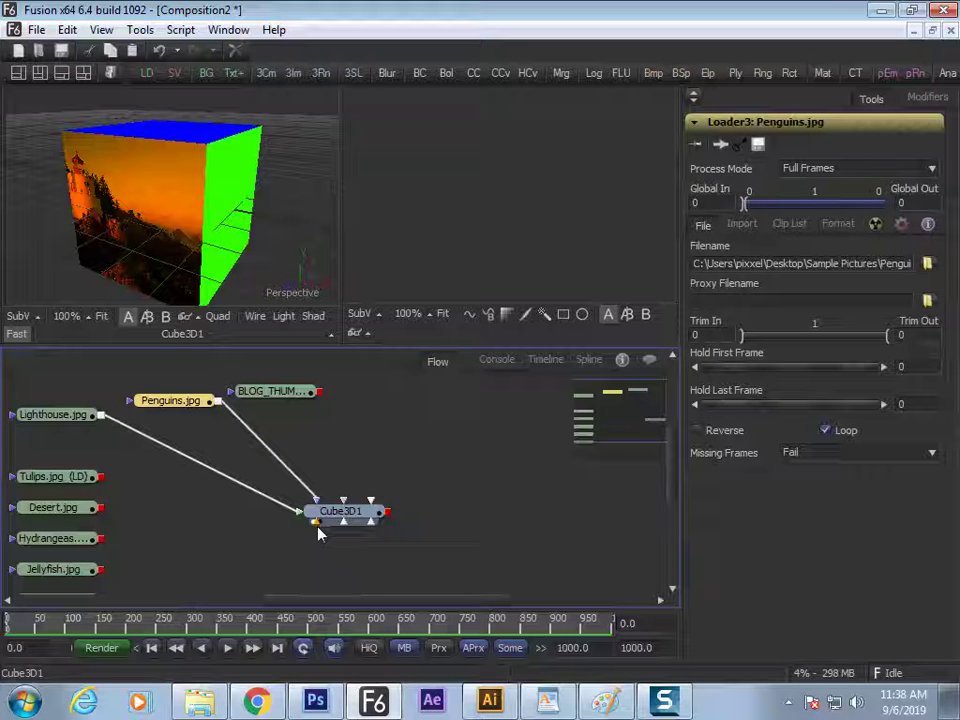
pyautogui.moveTo(349, 514); pyautogui.dragTo(299, 533)
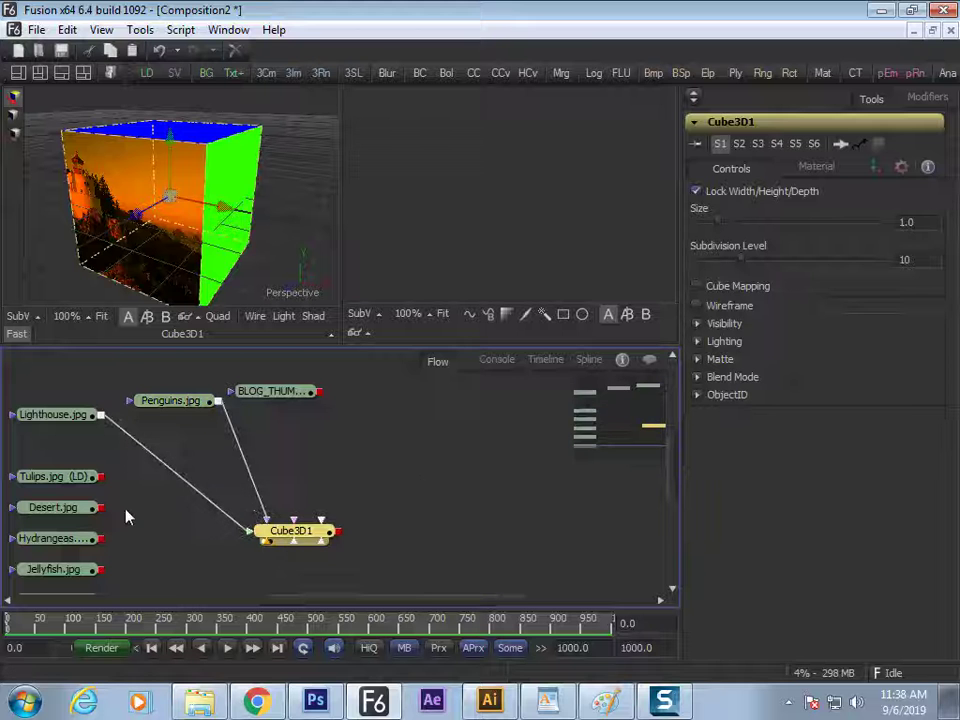
# - Connect Tulips.jpg, Desert.jpg, Hydrangeas.jpg and Jellyfish.jpg to Cube3D1's right, bottom, top and back face material inputs
pyautogui.moveTo(80, 478); pyautogui.dragTo(320, 520)
pyautogui.moveTo(55, 507); pyautogui.dragTo(332, 534)
pyautogui.moveTo(88, 545); pyautogui.dragTo(353, 524)
pyautogui.click(403, 541)
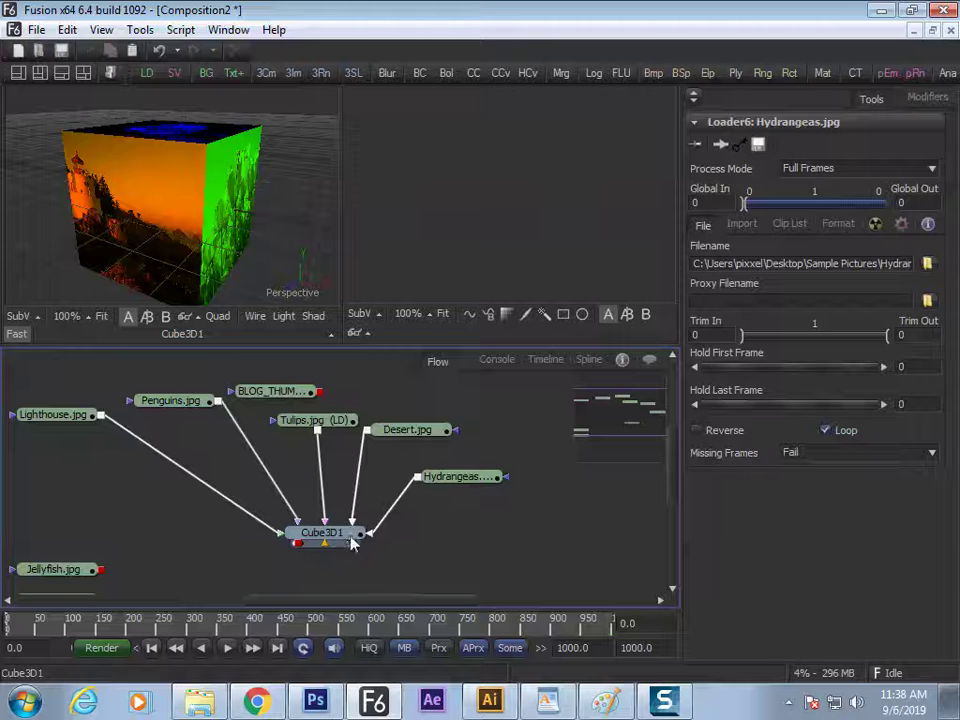
pyautogui.click(353, 545)
pyautogui.moveTo(73, 578); pyautogui.dragTo(362, 527)
pyautogui.scroll(-1, 495, 557)
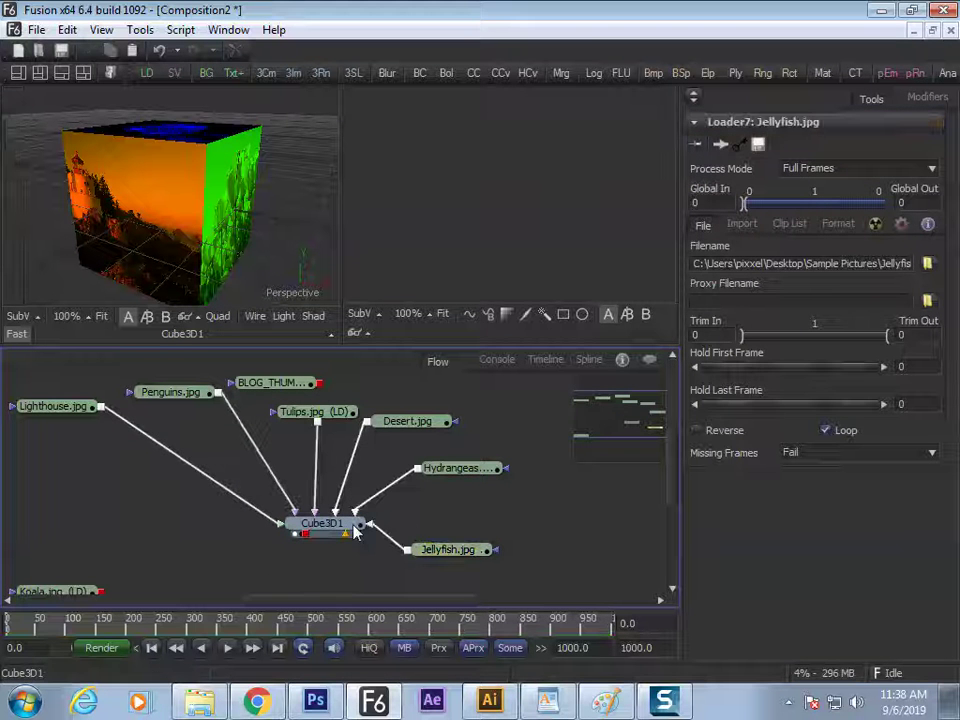
pyautogui.click(355, 532)
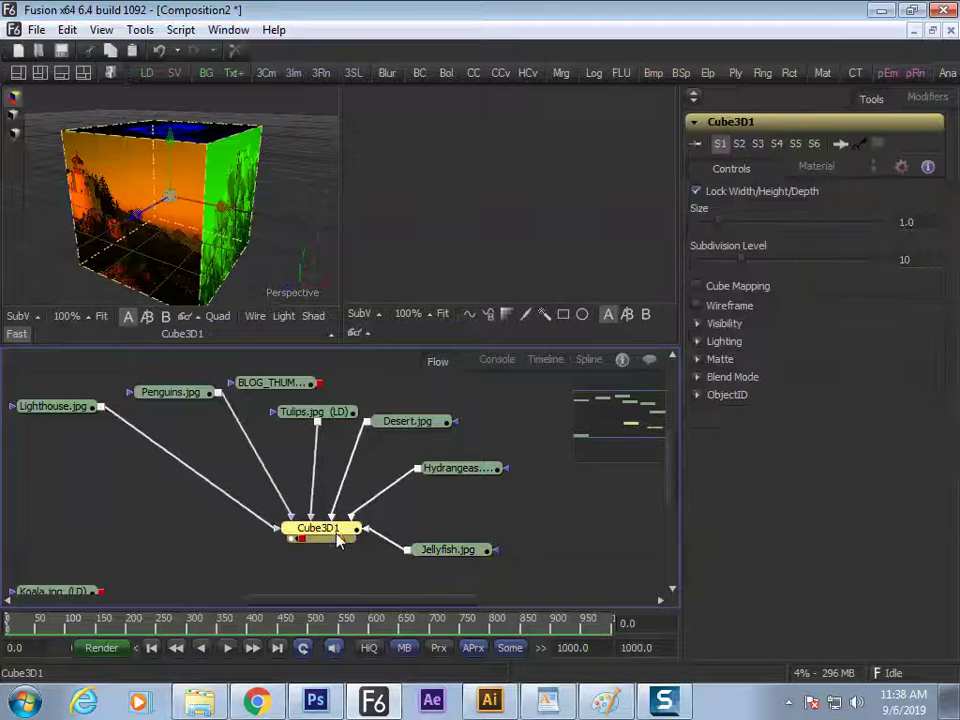
# - Set the diffuse color of Cube3D1's front face to white, with R, G and B all at 1.0
pyautogui.moveTo(338, 543); pyautogui.dragTo(206, 202)
pyautogui.press('F4')
pyautogui.moveTo(439, 272); pyautogui.dragTo(432, 362)
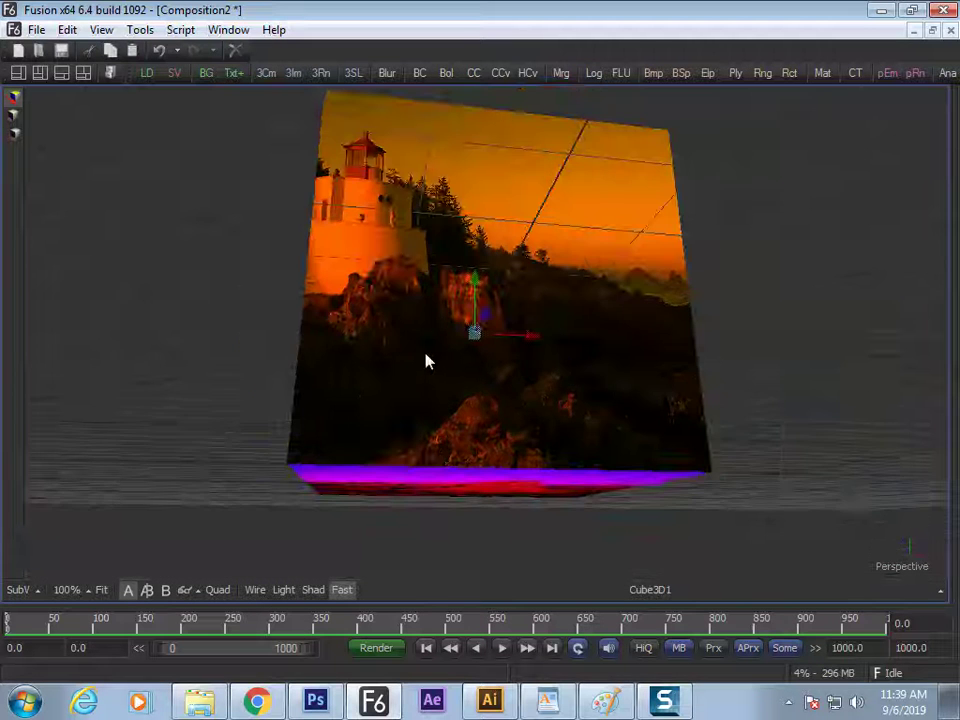
pyautogui.press('F4')
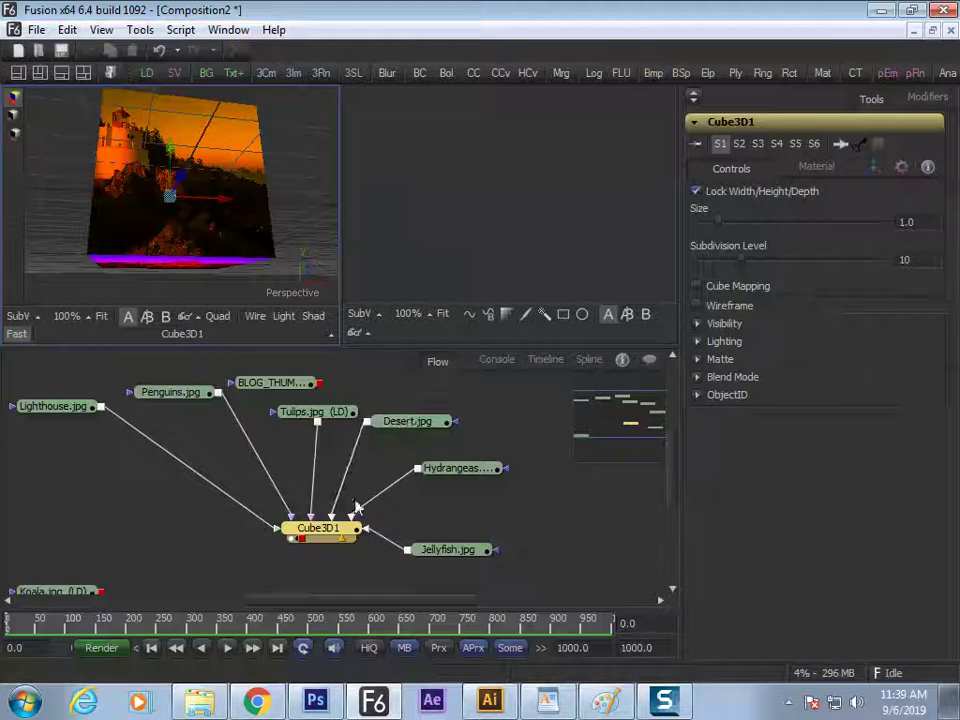
pyautogui.click(813, 170)
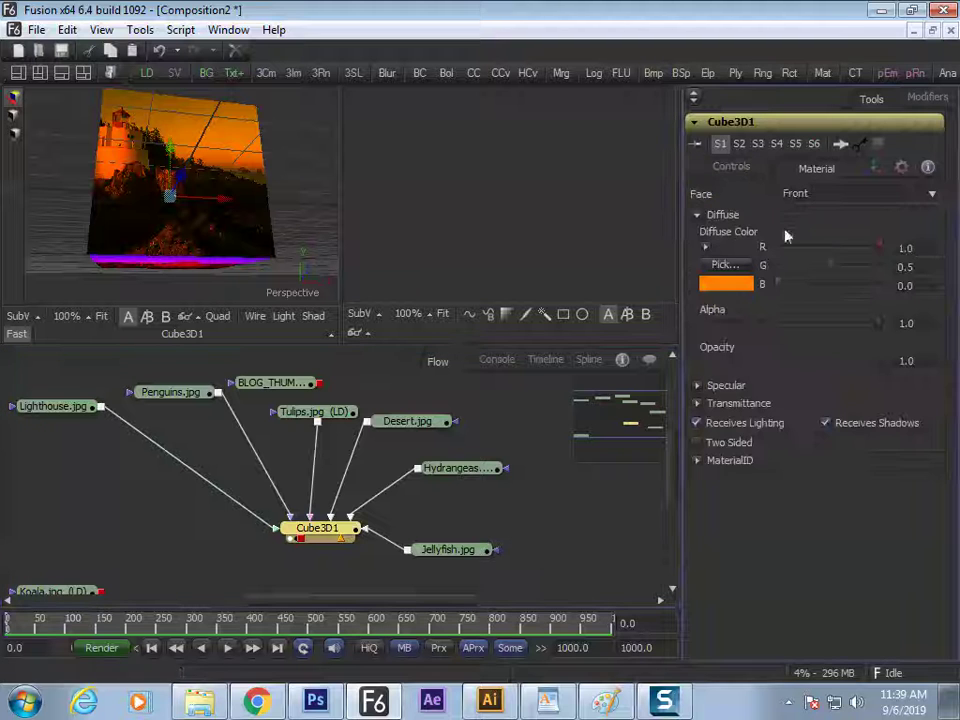
pyautogui.moveTo(836, 268); pyautogui.dragTo(876, 266)
pyautogui.moveTo(795, 291); pyautogui.dragTo(878, 287)
# - Set the right face's diffuse color to white, raising R and B to 1.0
pyautogui.click(814, 193)
pyautogui.click(796, 223)
pyautogui.moveTo(798, 246); pyautogui.dragTo(886, 242)
pyautogui.moveTo(781, 284); pyautogui.dragTo(882, 284)
pyautogui.click(840, 193)
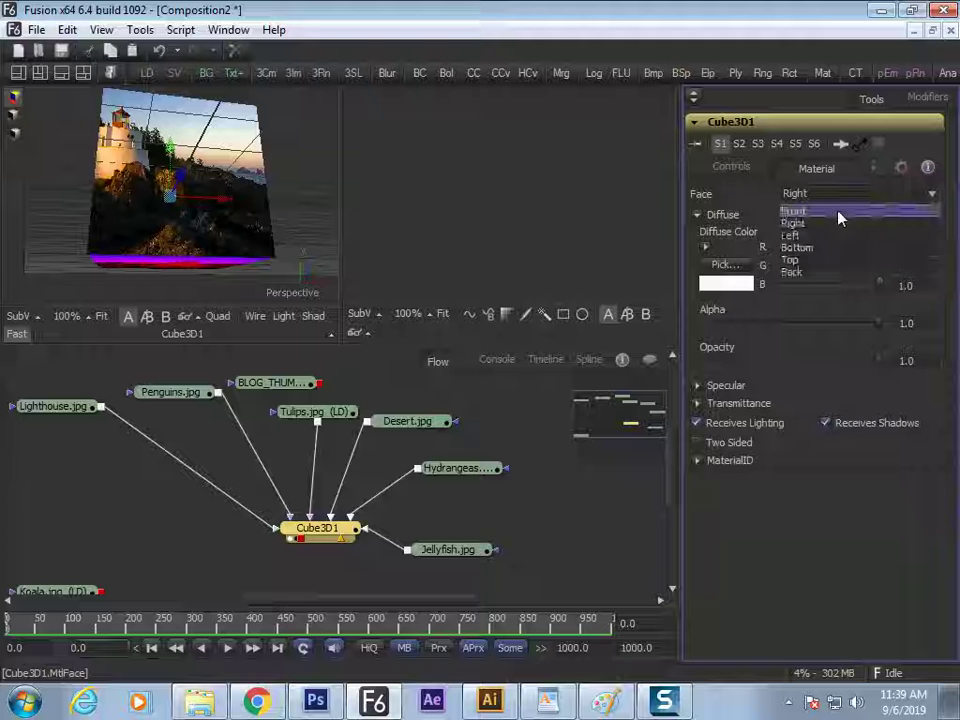
pyautogui.click(810, 222)
pyautogui.click(845, 195)
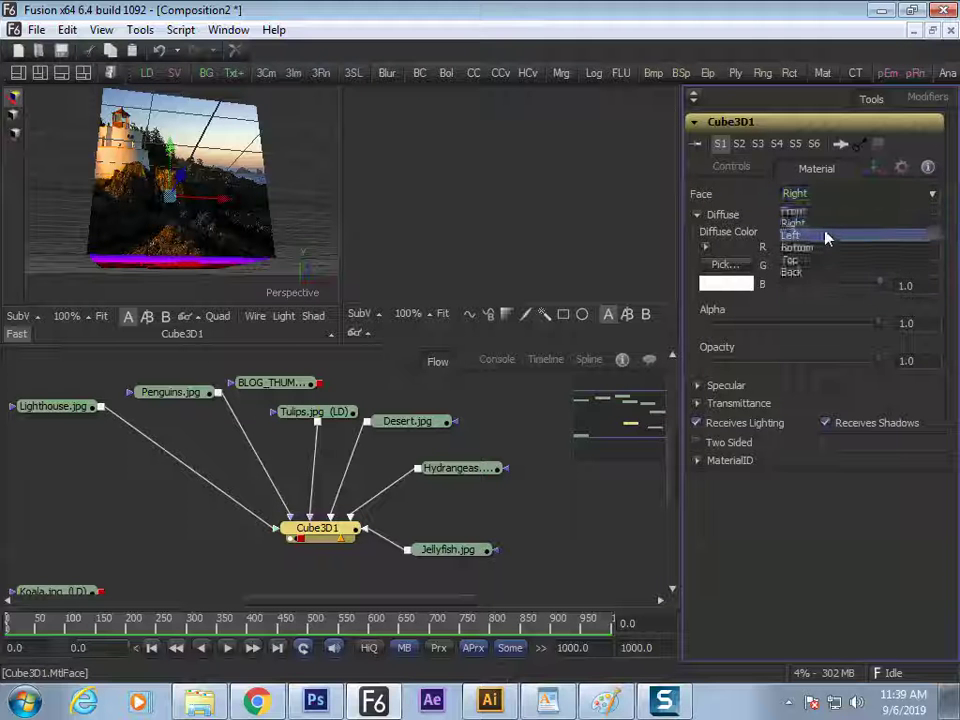
# - Set the diffuse colors of the left and bottom faces to white, with R, G and B at 1.0
pyautogui.click(825, 236)
pyautogui.moveTo(818, 265); pyautogui.dragTo(898, 289)
pyautogui.click(857, 196)
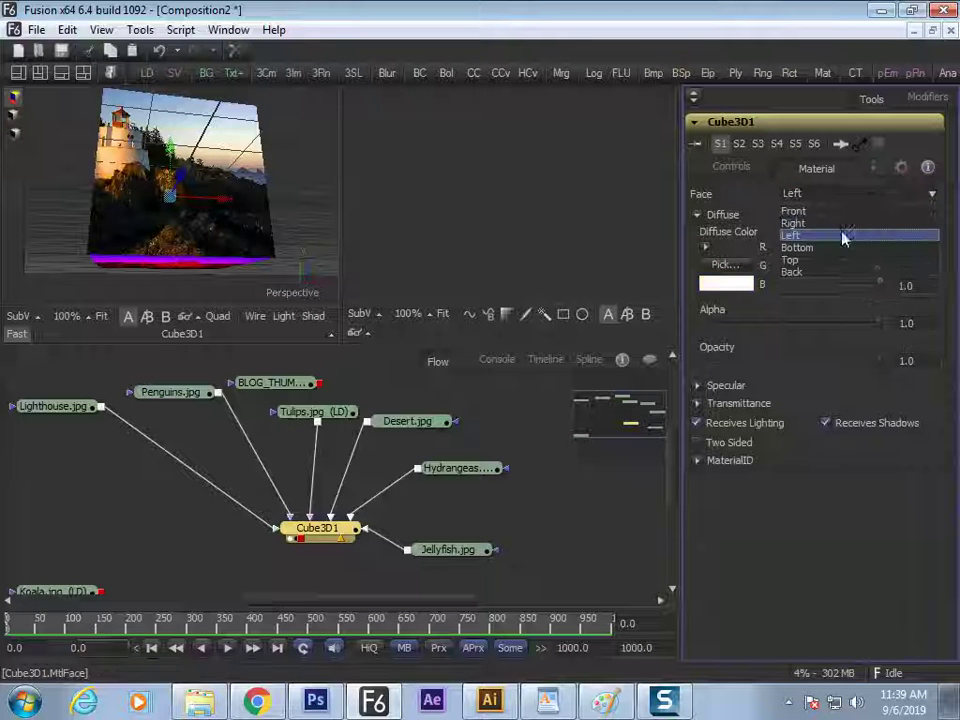
pyautogui.click(838, 246)
pyautogui.moveTo(789, 268); pyautogui.dragTo(880, 268)
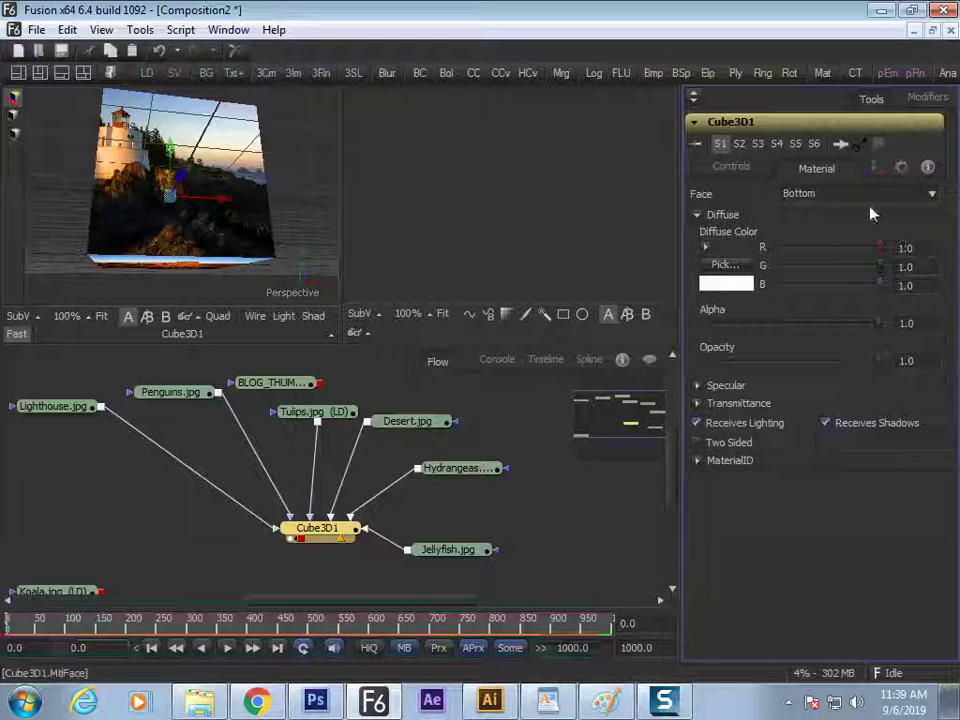
# - Set the top face's diffuse color to white, check the back face's color and inspect the textured cube enlarged
pyautogui.click(870, 196)
pyautogui.click(831, 262)
pyautogui.moveTo(780, 268); pyautogui.dragTo(885, 248)
pyautogui.click(872, 197)
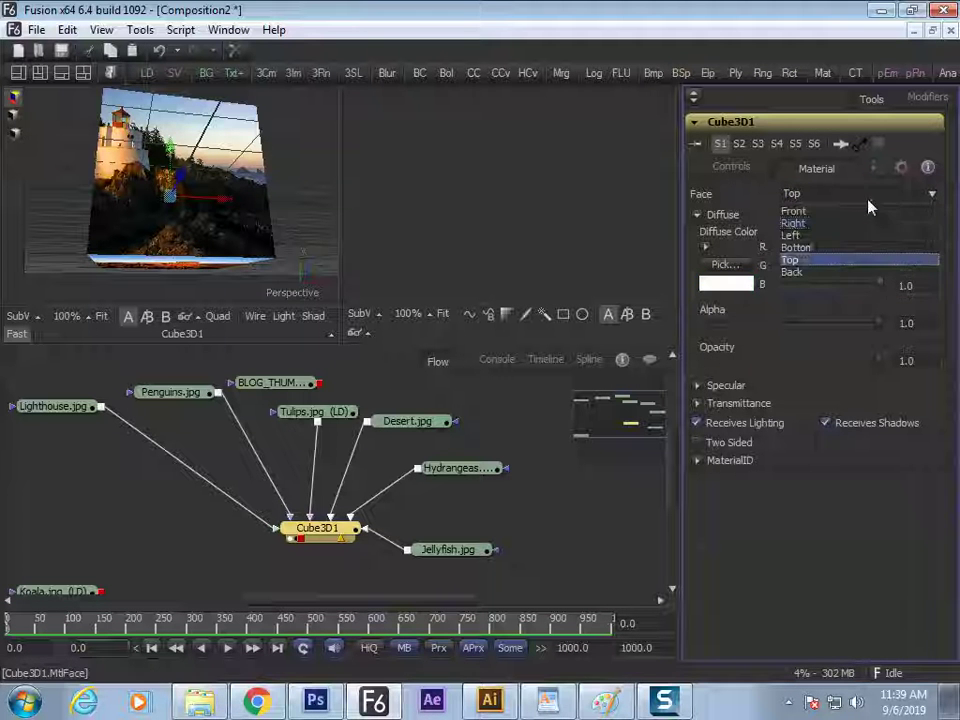
pyautogui.click(806, 273)
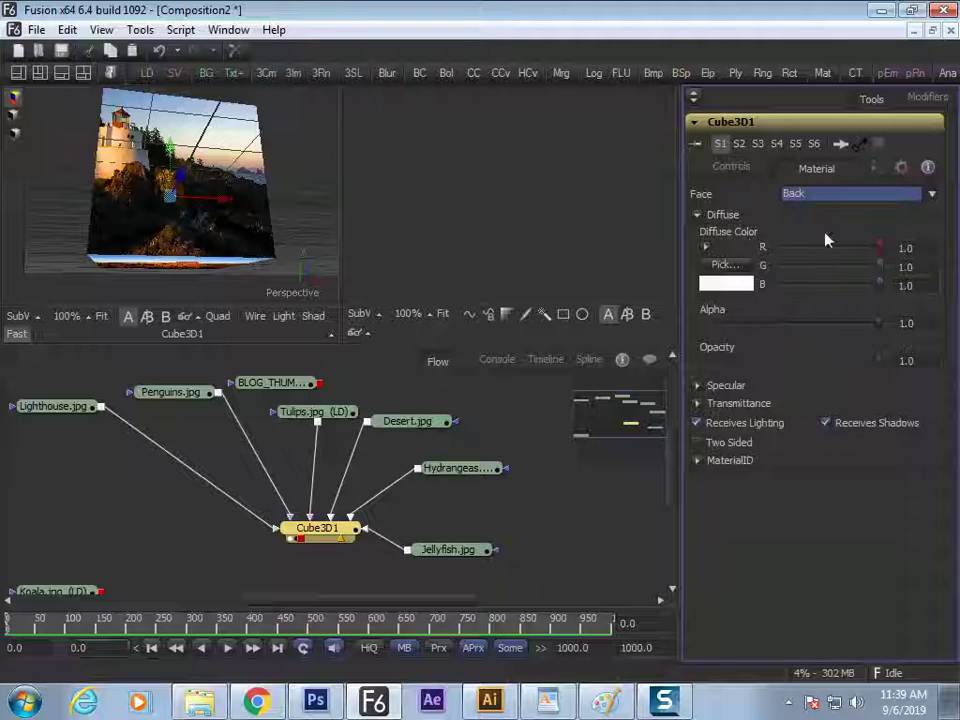
pyautogui.press('F4')
pyautogui.moveTo(437, 273); pyautogui.dragTo(370, 338)
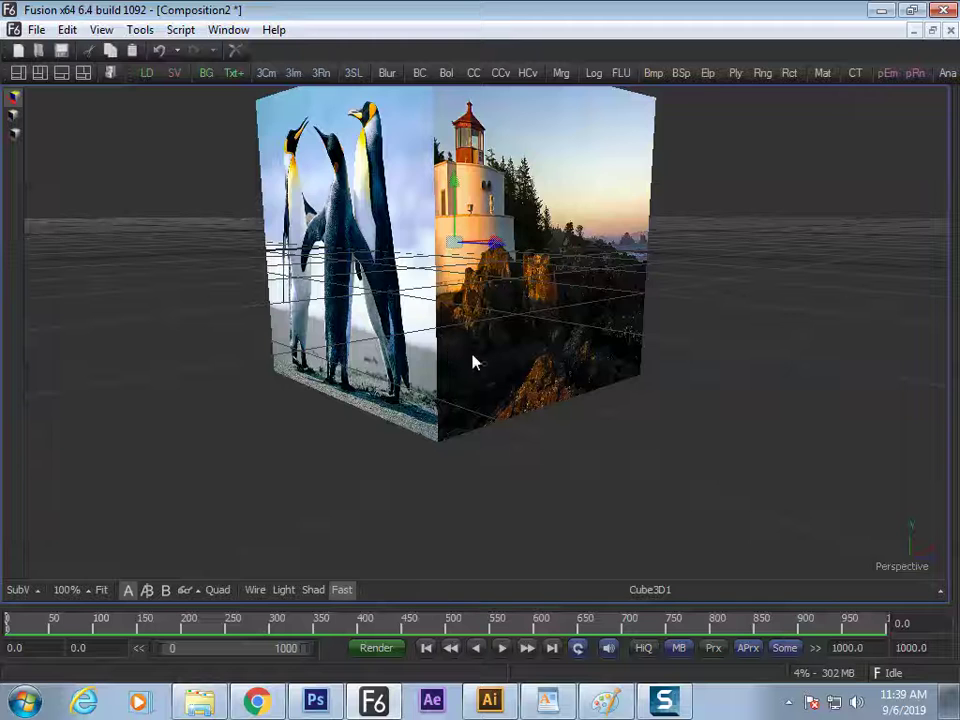
pyautogui.press('F4')
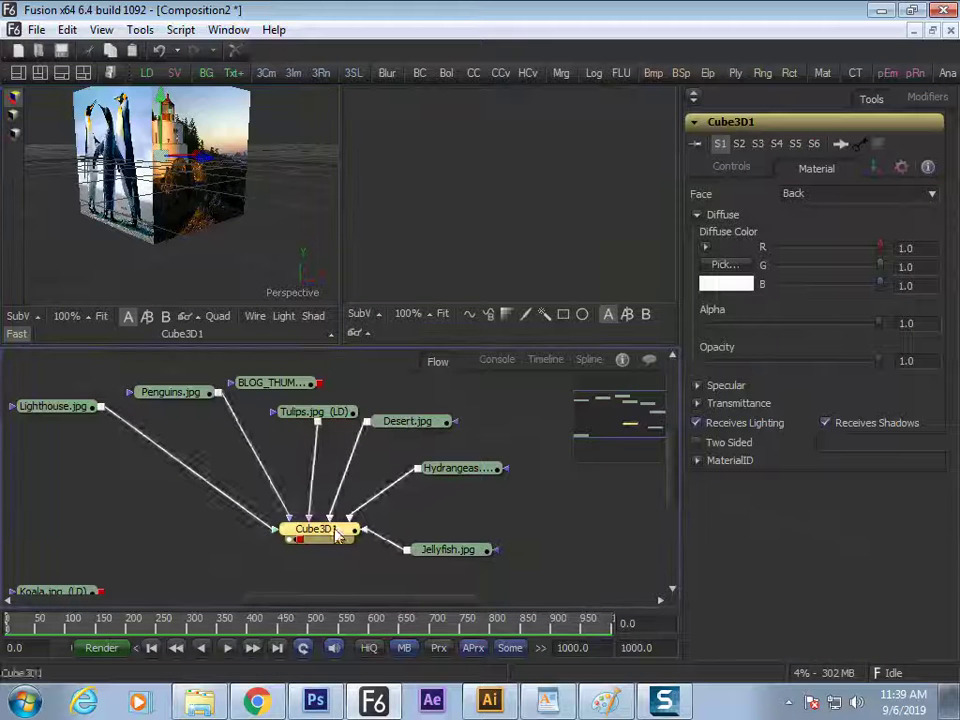
# - Move the unused BLOG_THUMB node beside Koala.jpg and widen the first viewer
pyautogui.moveTo(272, 382); pyautogui.dragTo(80, 548)
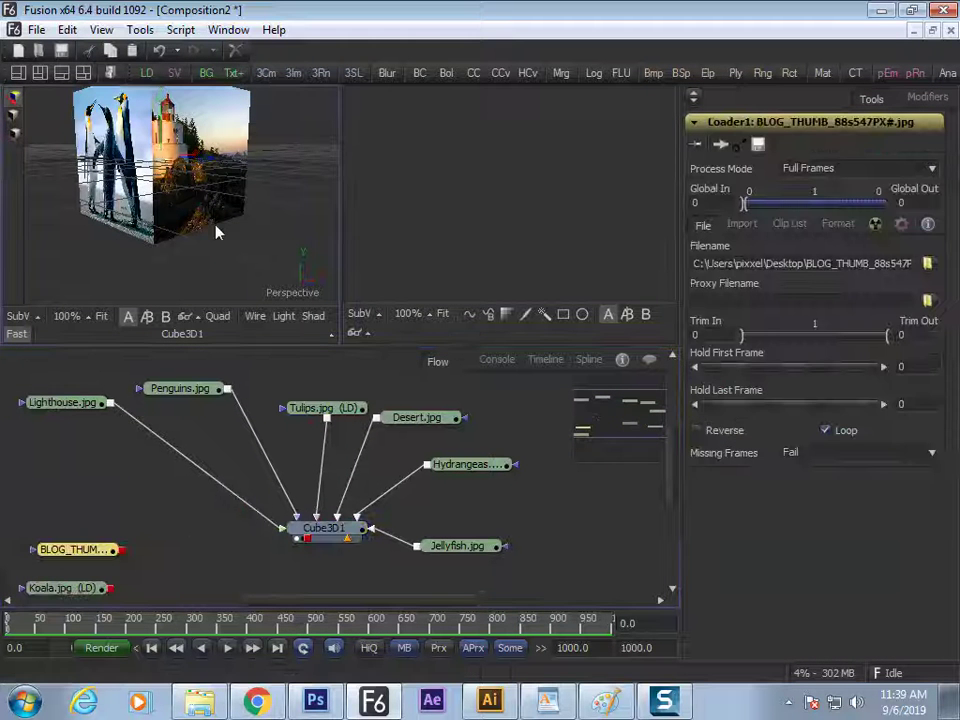
pyautogui.moveTo(215, 226); pyautogui.dragTo(227, 245)
pyautogui.moveTo(345, 222); pyautogui.dragTo(493, 193)
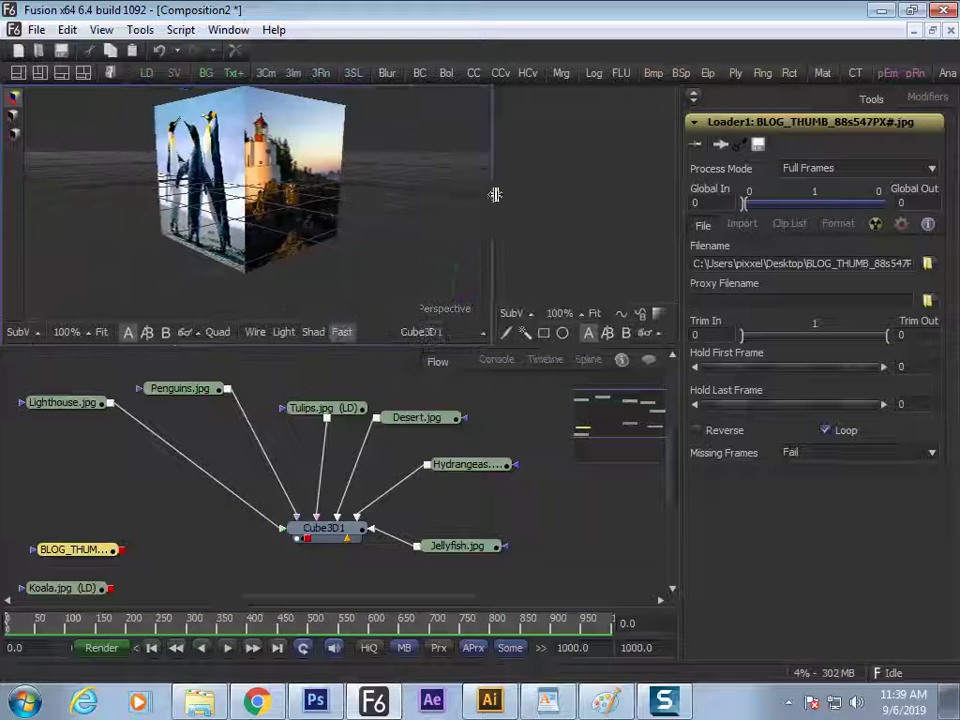
# - Try rotating Cube3D1 about the X, Y and Z axes, undoing each rotation
pyautogui.click(338, 538)
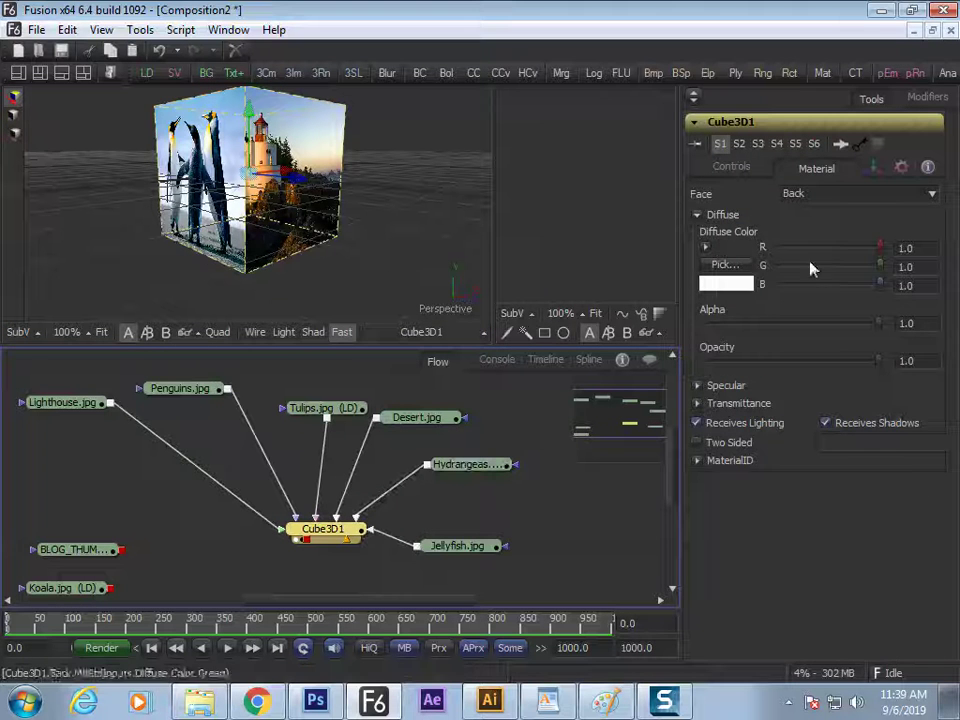
pyautogui.click(872, 167)
pyautogui.moveTo(774, 400); pyautogui.dragTo(798, 402)
pyautogui.hotkey('ctrl', 'z')
pyautogui.moveTo(773, 442); pyautogui.dragTo(807, 434)
pyautogui.hotkey('ctrl', 'z')
pyautogui.moveTo(776, 479); pyautogui.dragTo(821, 472)
pyautogui.hotkey('ctrl', 'z')
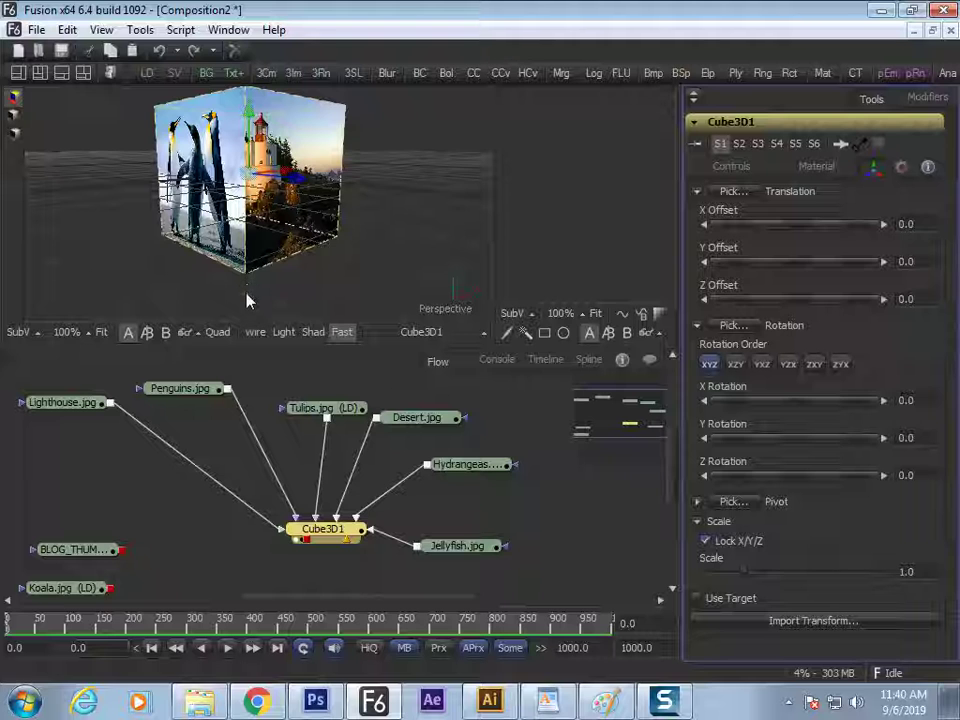
# - Examine the cube's image-textured faces from several angles in the enlarged perspective view
pyautogui.moveTo(356, 236); pyautogui.dragTo(265, 295)
pyautogui.press('F4')
pyautogui.moveTo(606, 296); pyautogui.dragTo(546, 284)
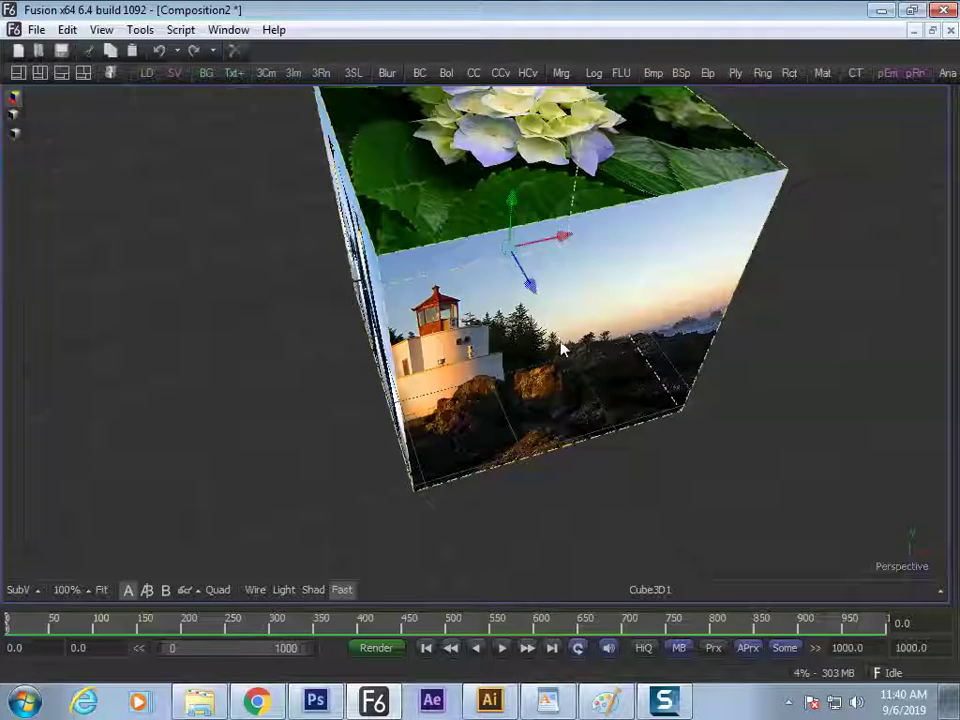
pyautogui.moveTo(541, 349); pyautogui.dragTo(455, 310)
pyautogui.press('F4')
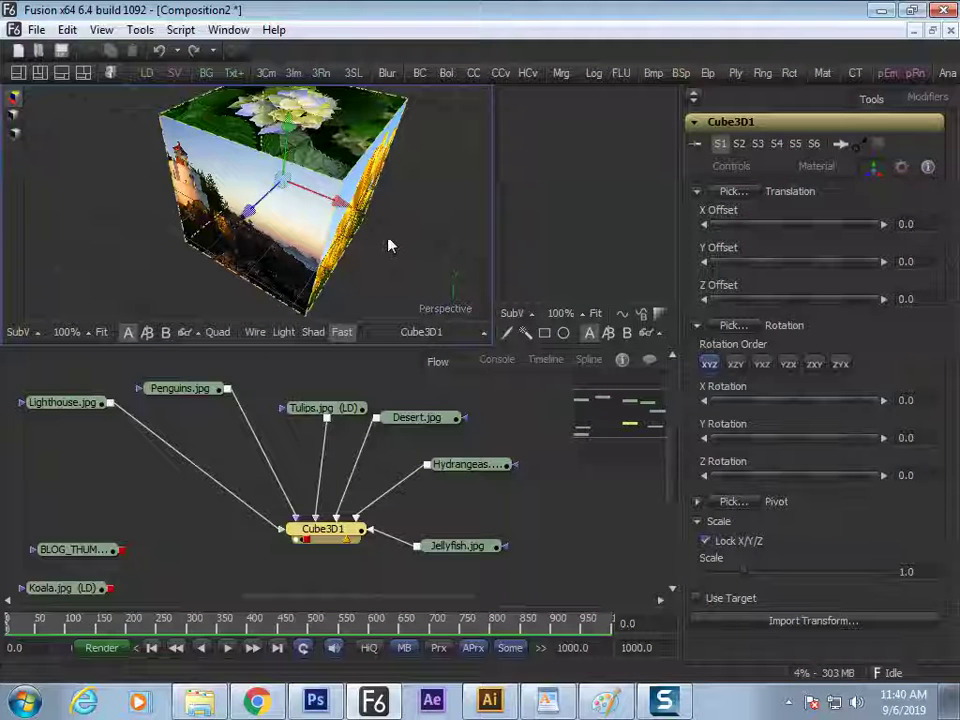
# - Enlarge the viewer in quad layout and reposition the cube using the front, top and right views
pyautogui.press('F4')
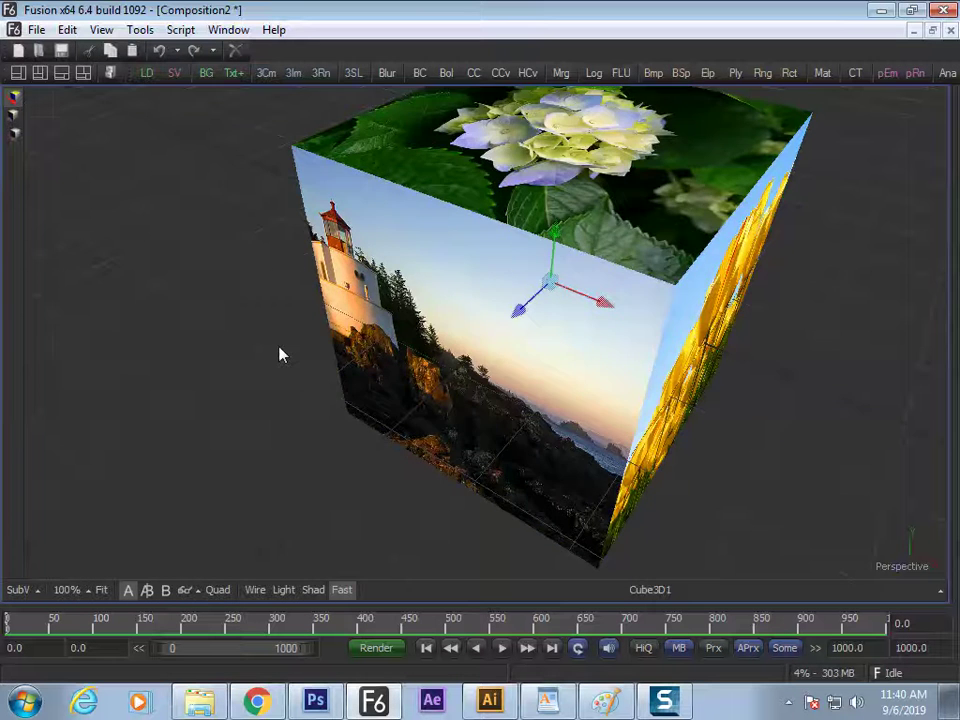
pyautogui.press('q')
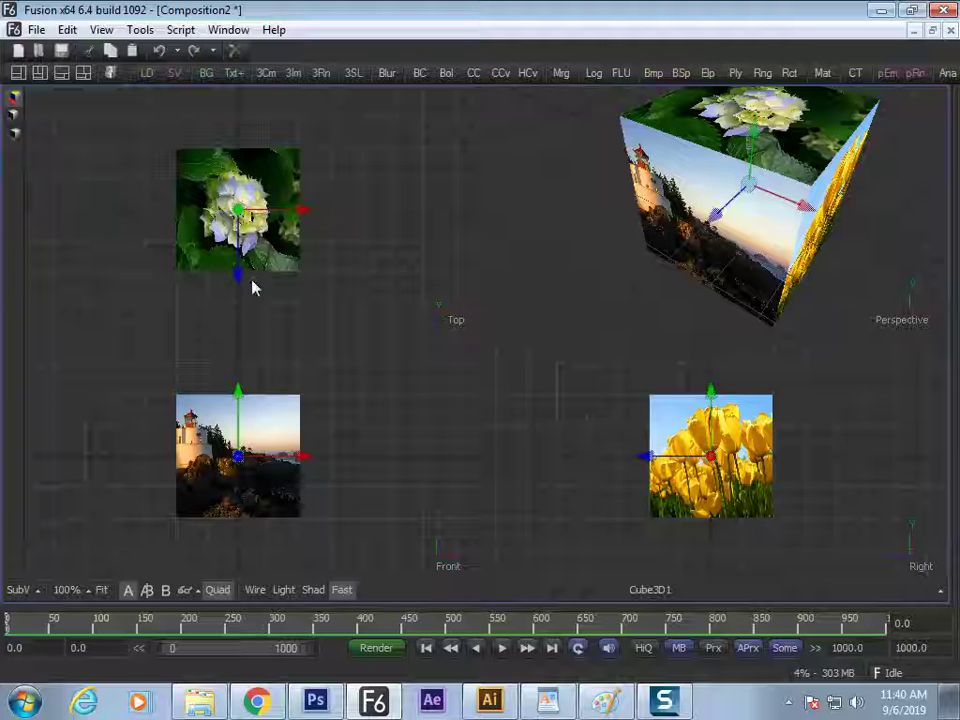
pyautogui.moveTo(315, 429); pyautogui.dragTo(298, 443)
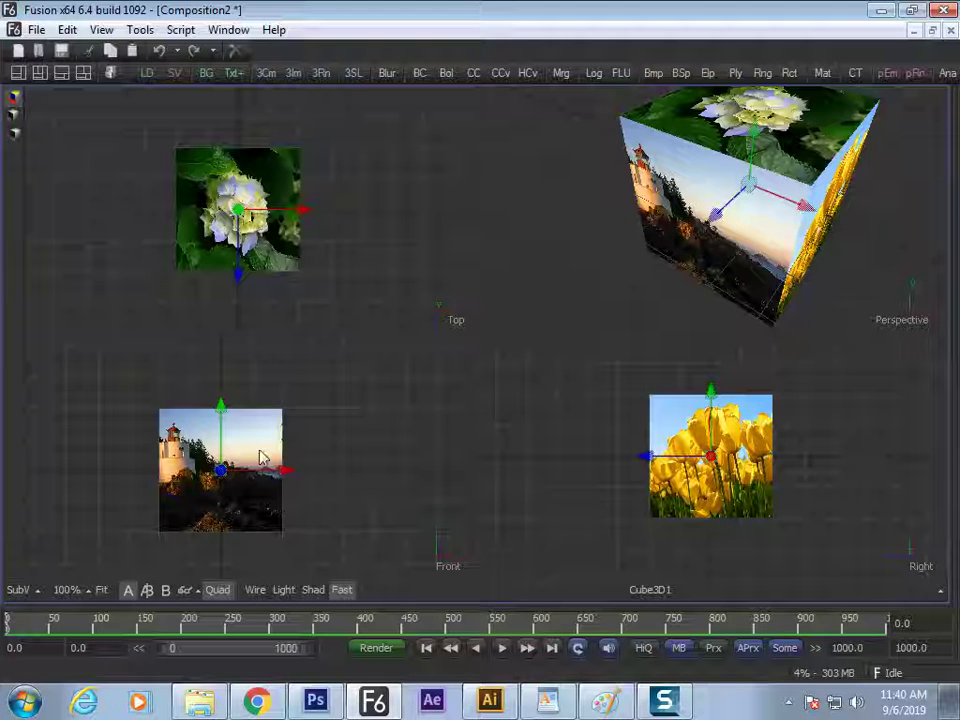
pyautogui.moveTo(227, 474); pyautogui.dragTo(287, 408)
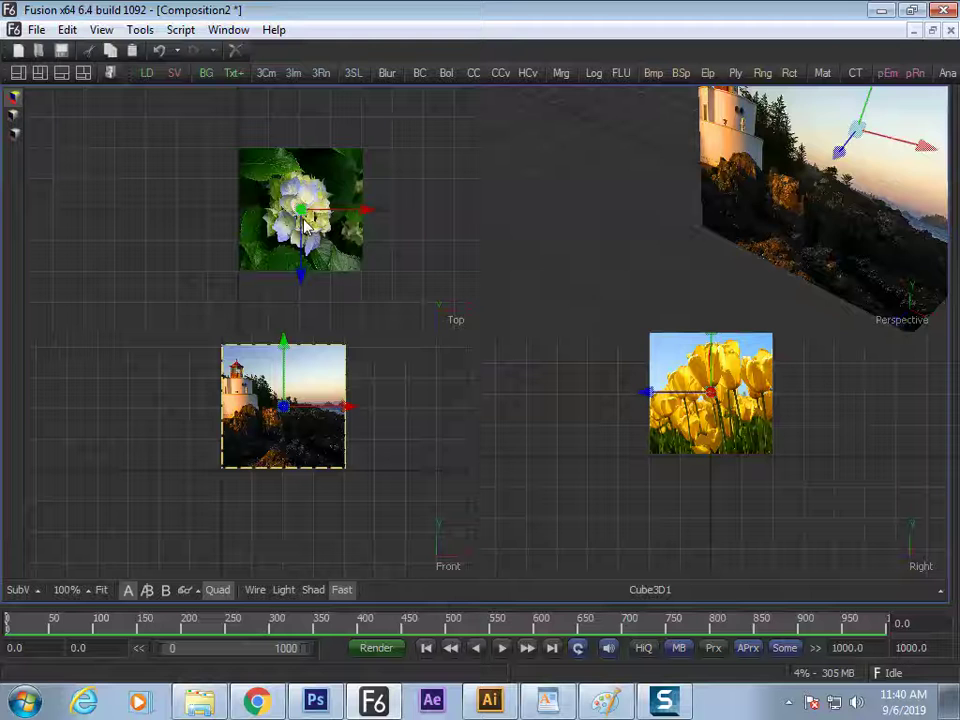
pyautogui.moveTo(303, 222); pyautogui.dragTo(305, 283)
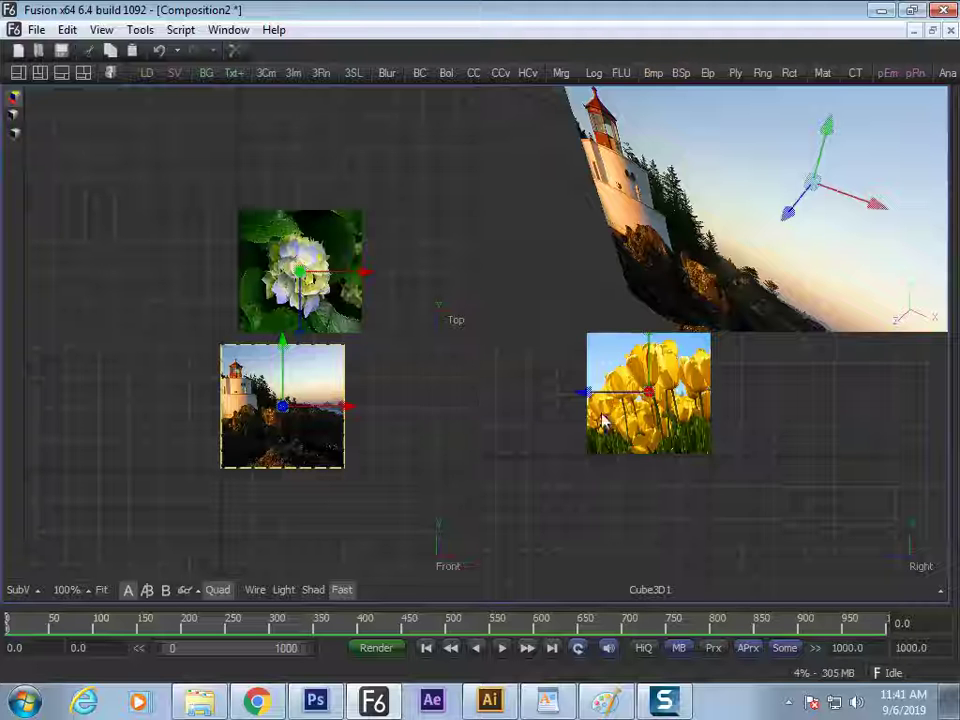
pyautogui.moveTo(648, 395); pyautogui.dragTo(650, 470)
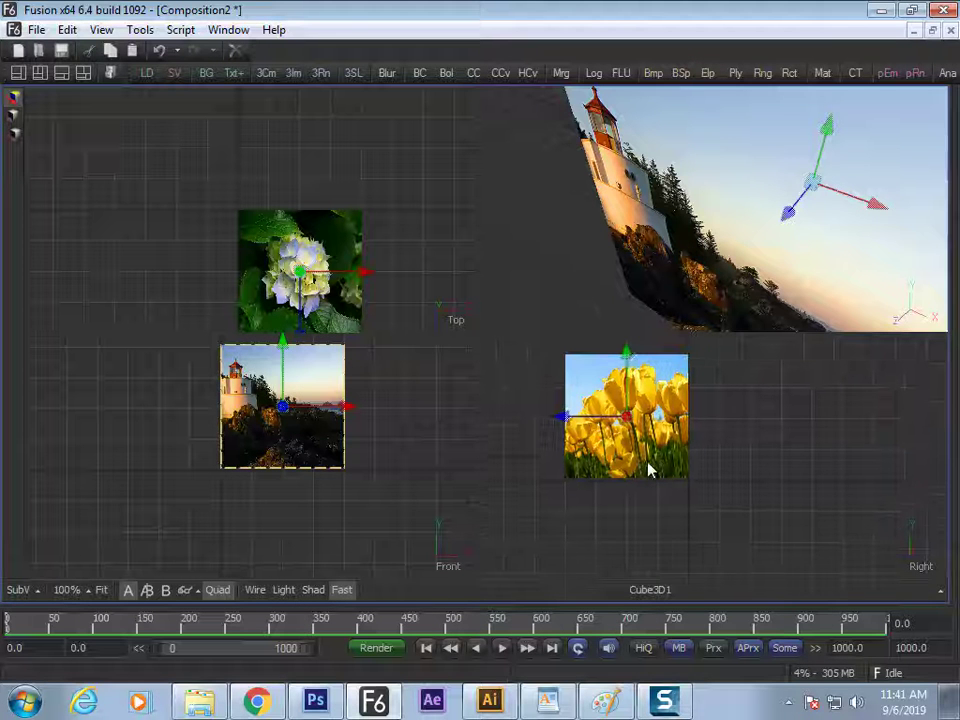
pyautogui.moveTo(629, 354); pyautogui.dragTo(629, 357)
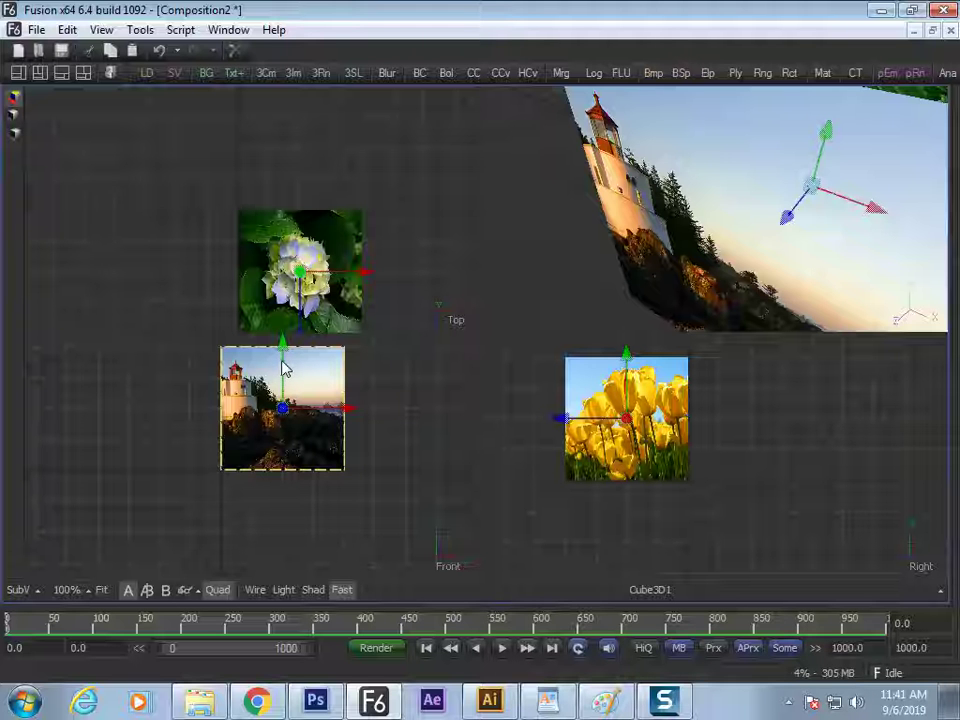
# - Shift the cube slightly along Y in the front view, and return to a single perspective view fitted to the cube
pyautogui.moveTo(283, 350)
pyautogui.mouseDown()
pyautogui.moveTo(286, 402)
pyautogui.moveTo(283, 352)
pyautogui.mouseUp()
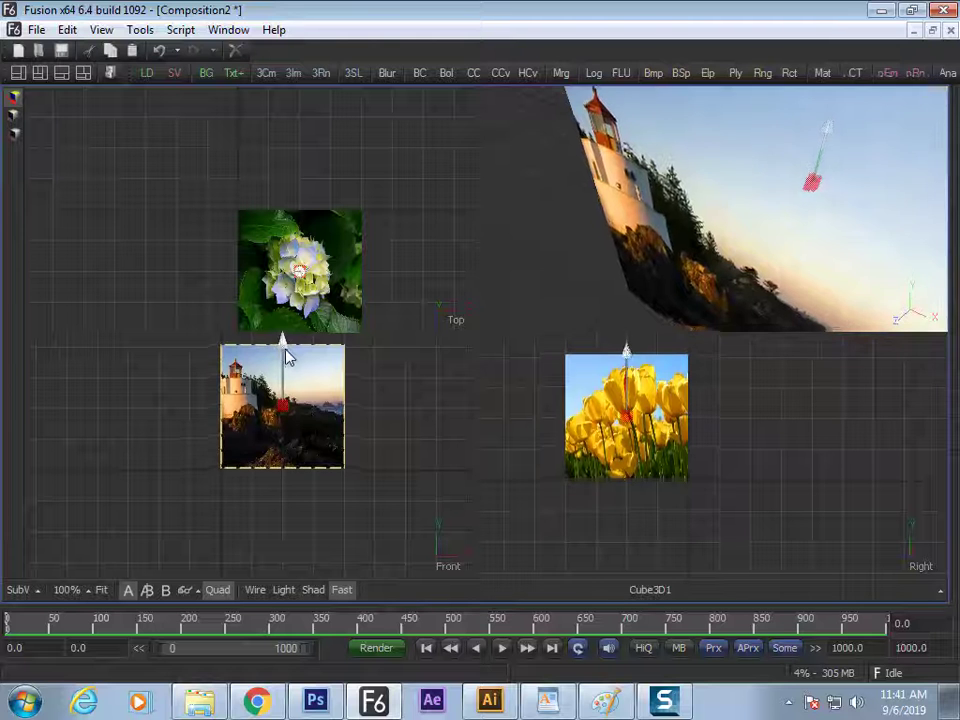
pyautogui.press('q')
pyautogui.moveTo(305, 427); pyautogui.dragTo(240, 488)
pyautogui.moveTo(287, 445)
pyautogui.mouseDown()
pyautogui.moveTo(297, 441)
pyautogui.moveTo(288, 441)
pyautogui.mouseUp()
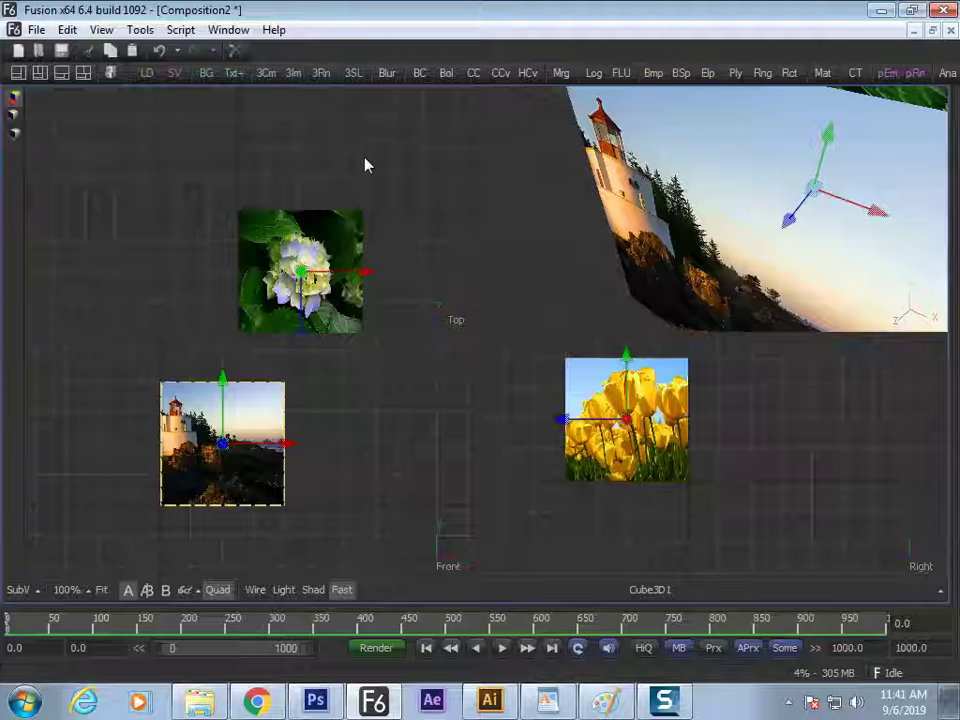
pyautogui.hotkey('shift', 'q')
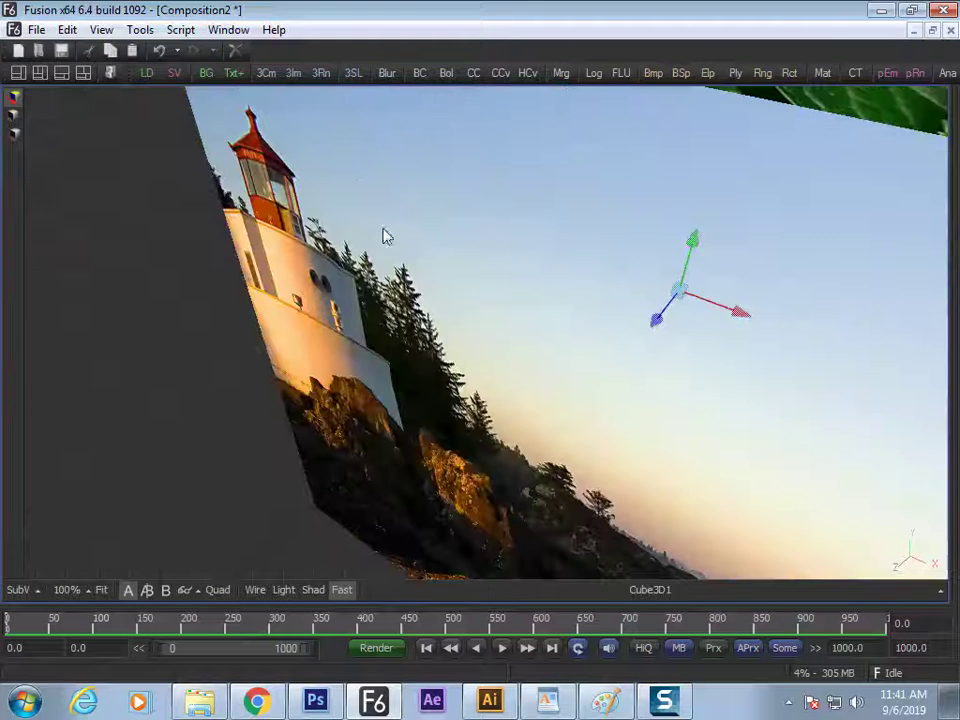
pyautogui.hotkey('ctrl', 'f')
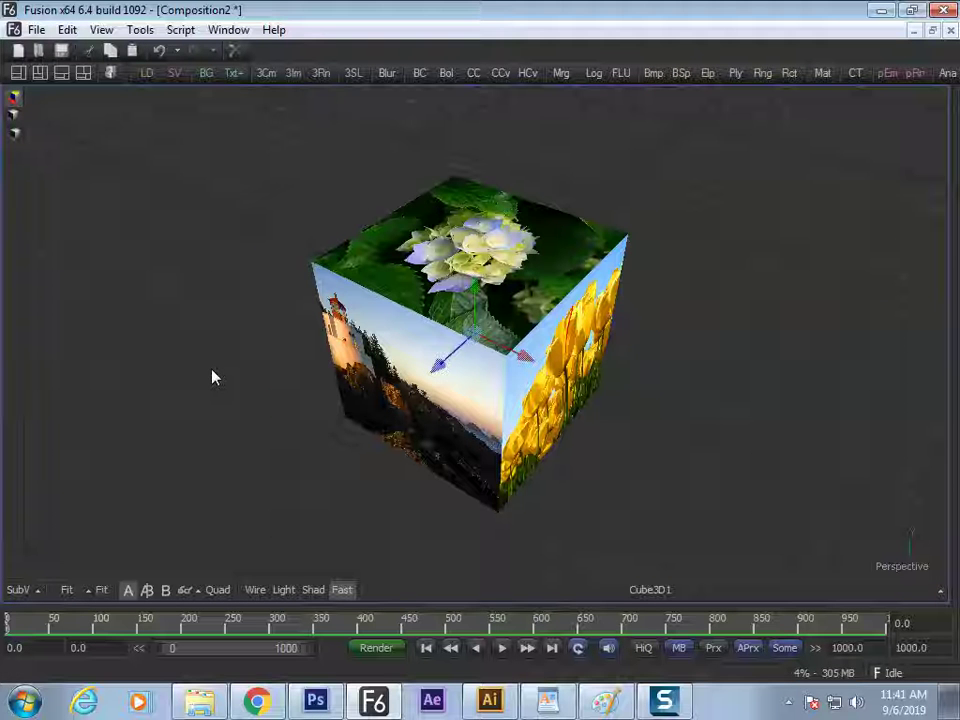
pyautogui.moveTo(216, 377); pyautogui.dragTo(436, 378)
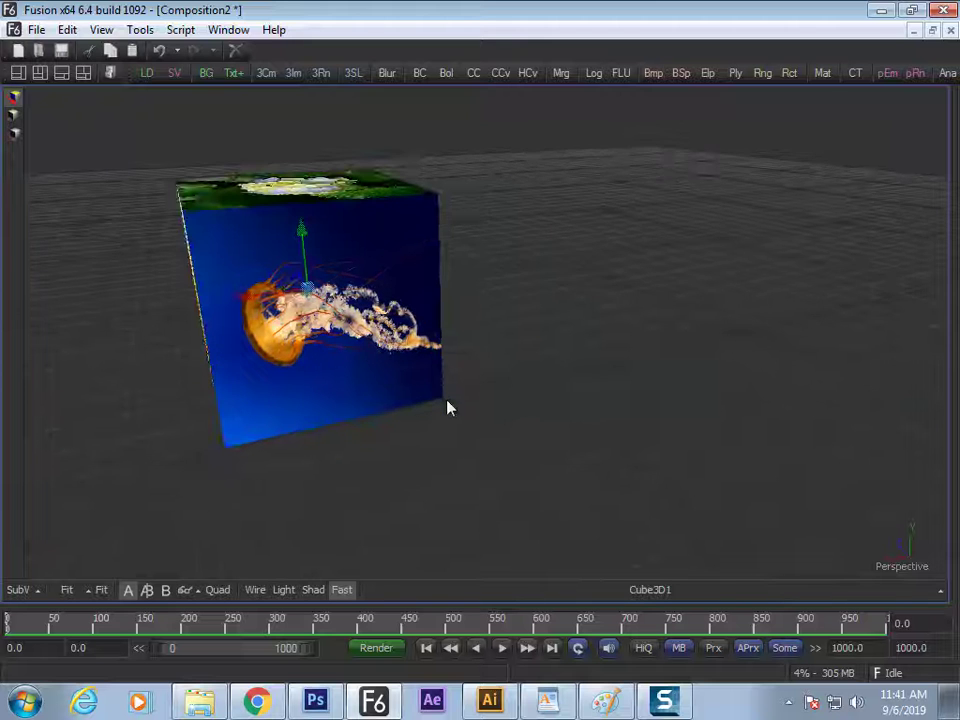
pyautogui.moveTo(450, 410)
pyautogui.mouseDown()
pyautogui.moveTo(463, 315)
pyautogui.moveTo(482, 285)
pyautogui.moveTo(390, 373)
pyautogui.moveTo(433, 393)
pyautogui.moveTo(422, 446)
pyautogui.moveTo(431, 409)
pyautogui.moveTo(455, 402)
pyautogui.moveTo(436, 398)
pyautogui.mouseUp()
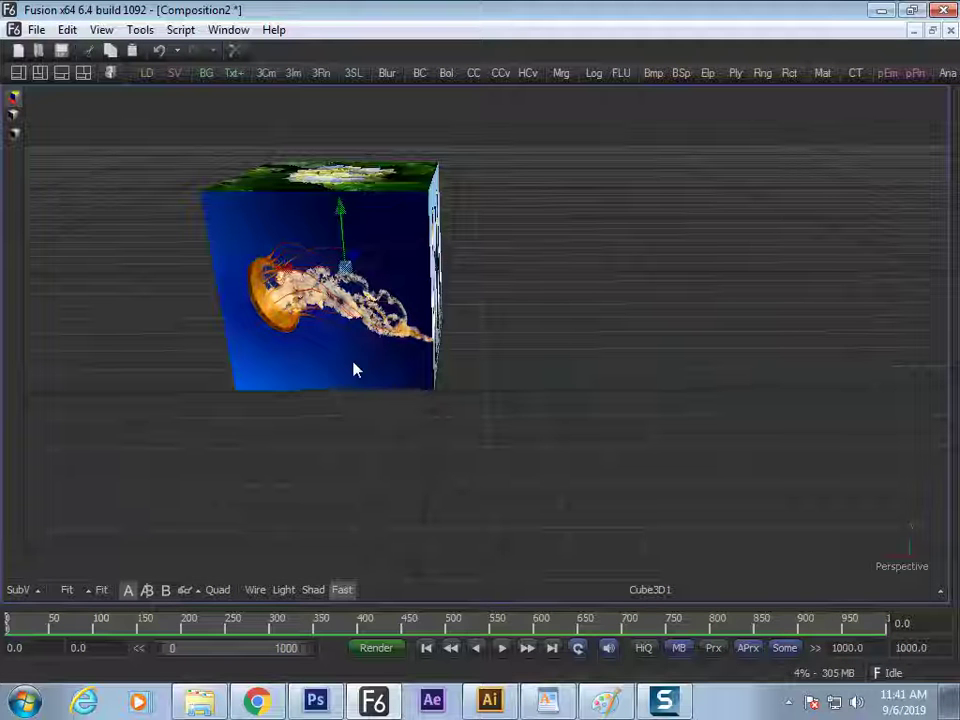
# - Restore the full layout and add a Transform 3D node after Cube3D1
pyautogui.press('F4')
pyautogui.moveTo(480, 551); pyautogui.dragTo(491, 504)
pyautogui.moveTo(326, 535); pyautogui.dragTo(340, 576)
pyautogui.moveTo(470, 502); pyautogui.dragTo(436, 388)
pyautogui.moveTo(307, 471); pyautogui.dragTo(306, 481)
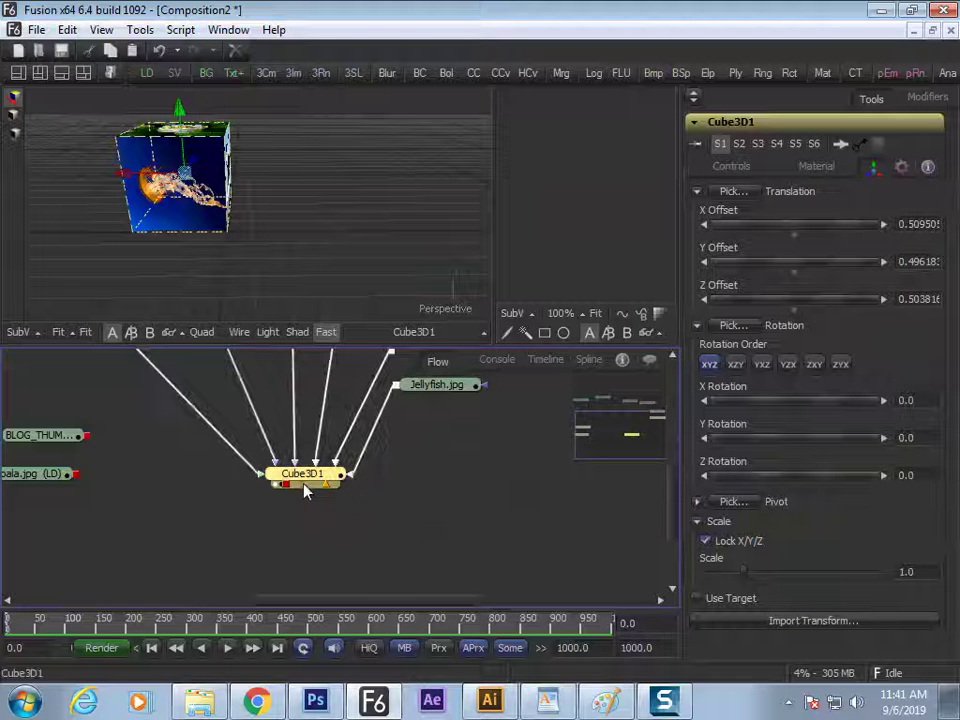
pyautogui.hotkey('ctrl', 'space')
pyautogui.write('tra')
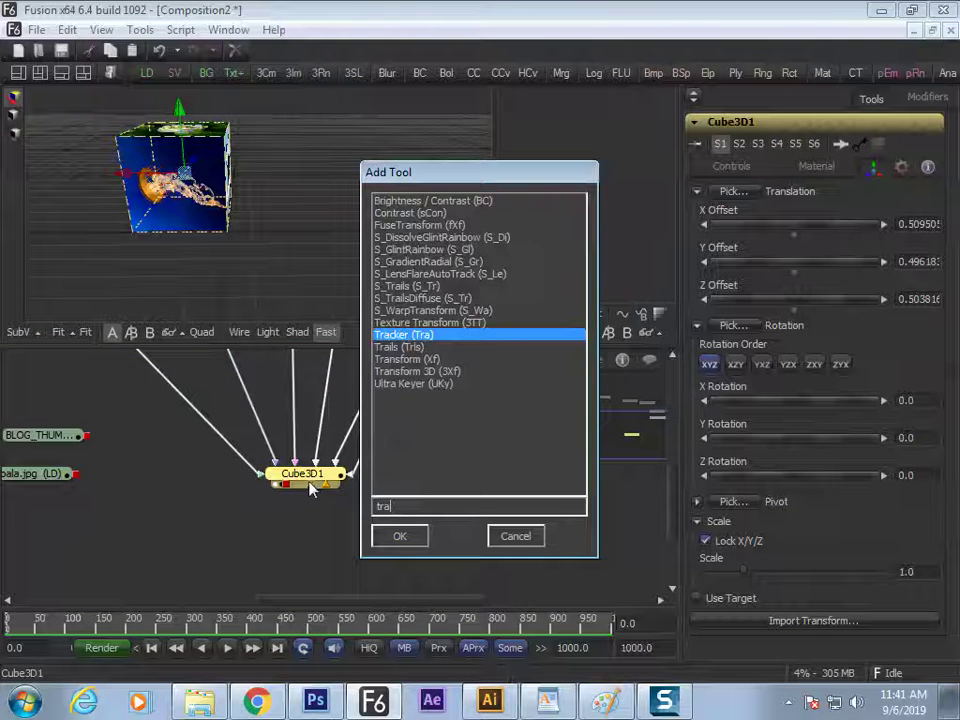
pyautogui.click(417, 371)
pyautogui.press('Return')
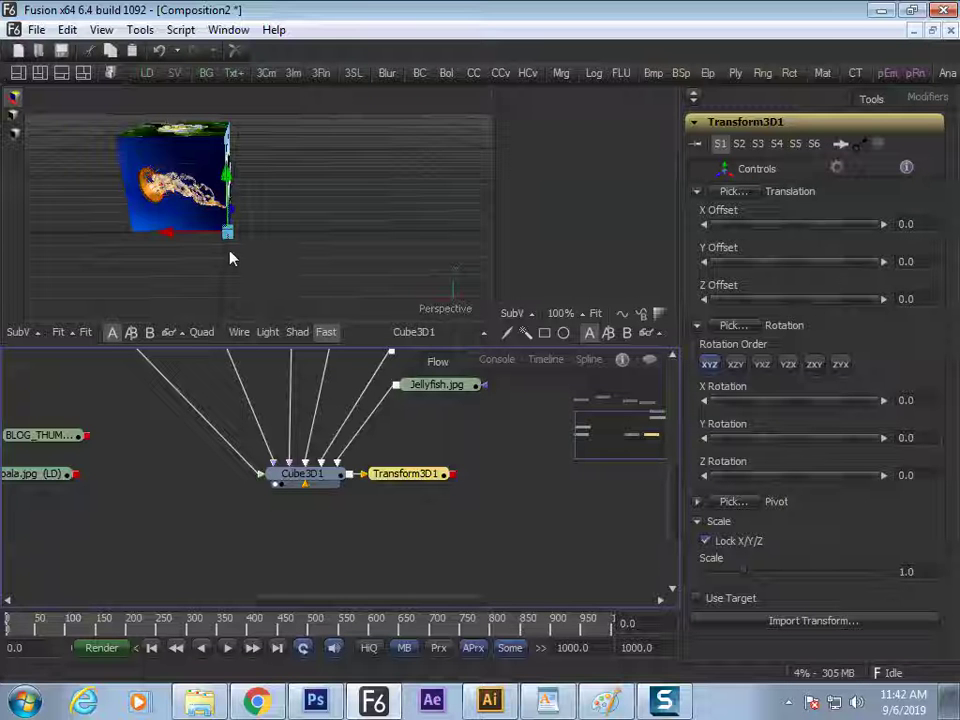
# - Show Transform3D1 in the first viewer and select the node to work on its rotation
pyautogui.moveTo(219, 264)
pyautogui.mouseDown()
pyautogui.moveTo(285, 264)
pyautogui.moveTo(236, 260)
pyautogui.mouseUp()
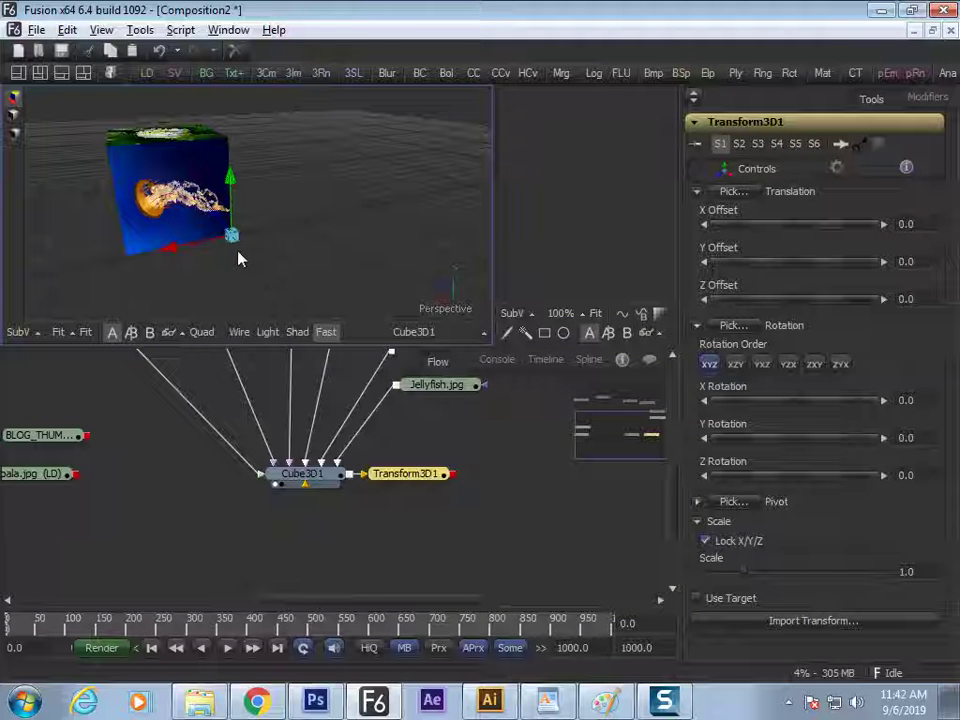
pyautogui.moveTo(405, 473); pyautogui.dragTo(234, 237)
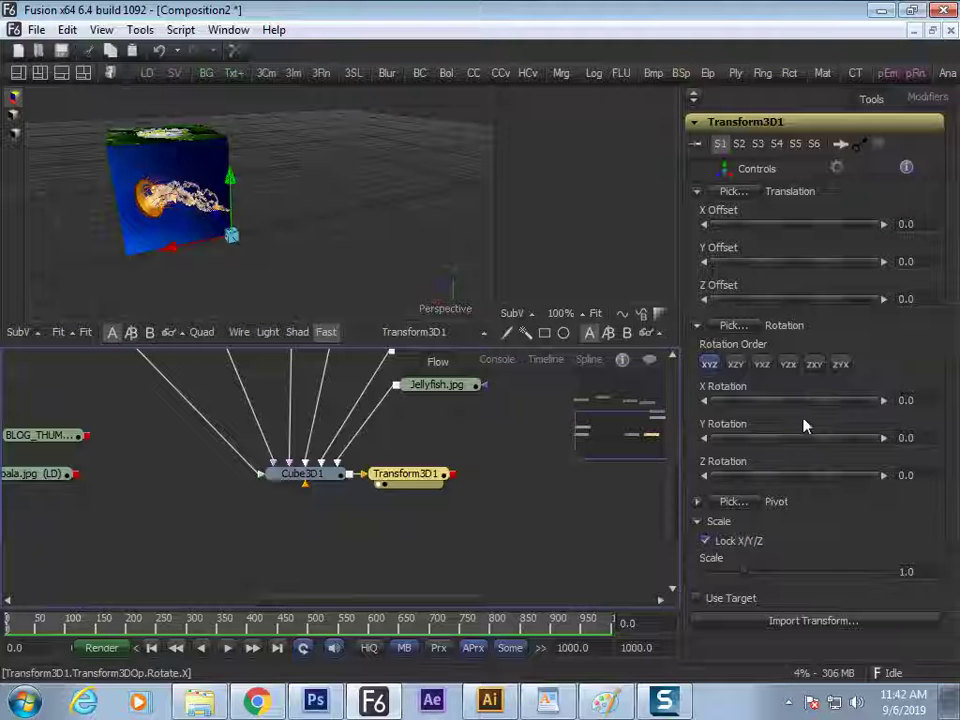
pyautogui.moveTo(270, 210); pyautogui.dragTo(253, 195)
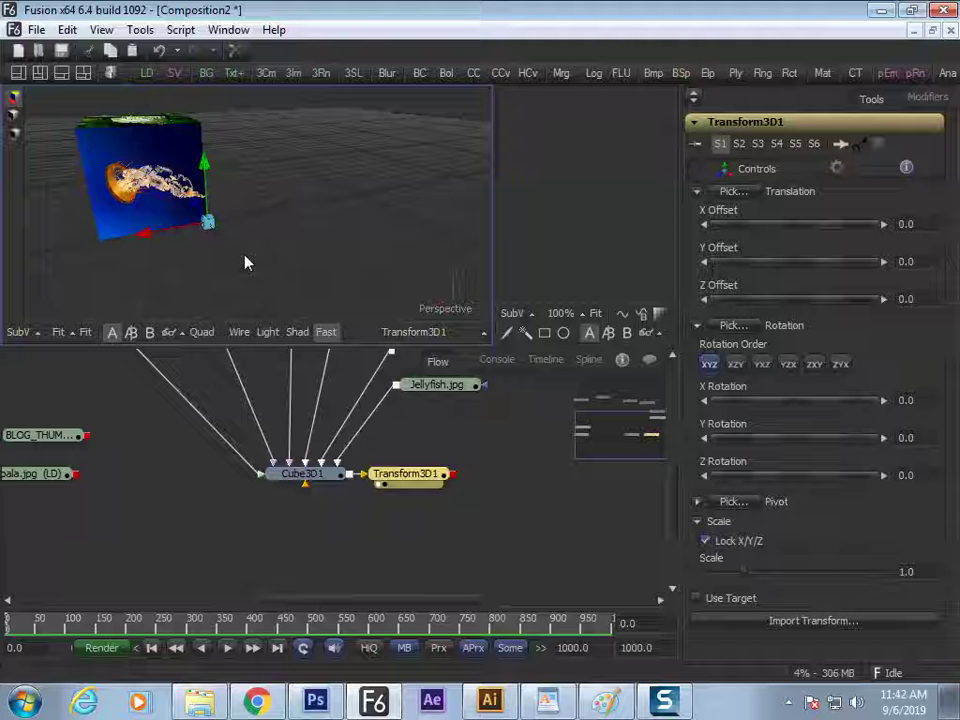
pyautogui.moveTo(291, 230); pyautogui.dragTo(265, 242)
pyautogui.click(428, 476)
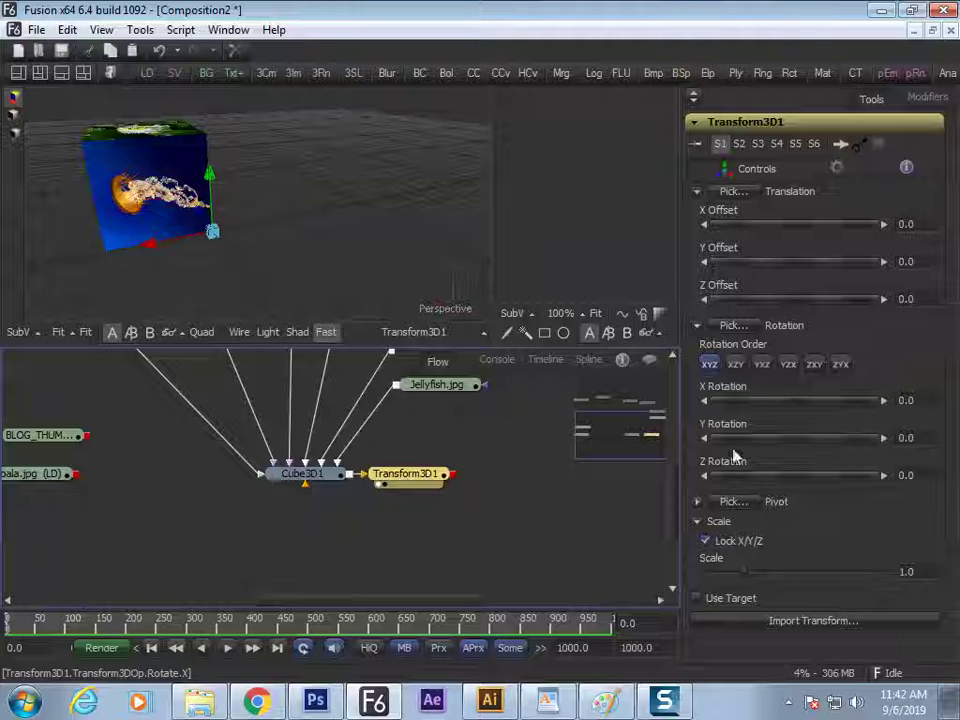
# - Set Transform3D1's X rotation to -45
pyautogui.moveTo(754, 407); pyautogui.dragTo(735, 424)
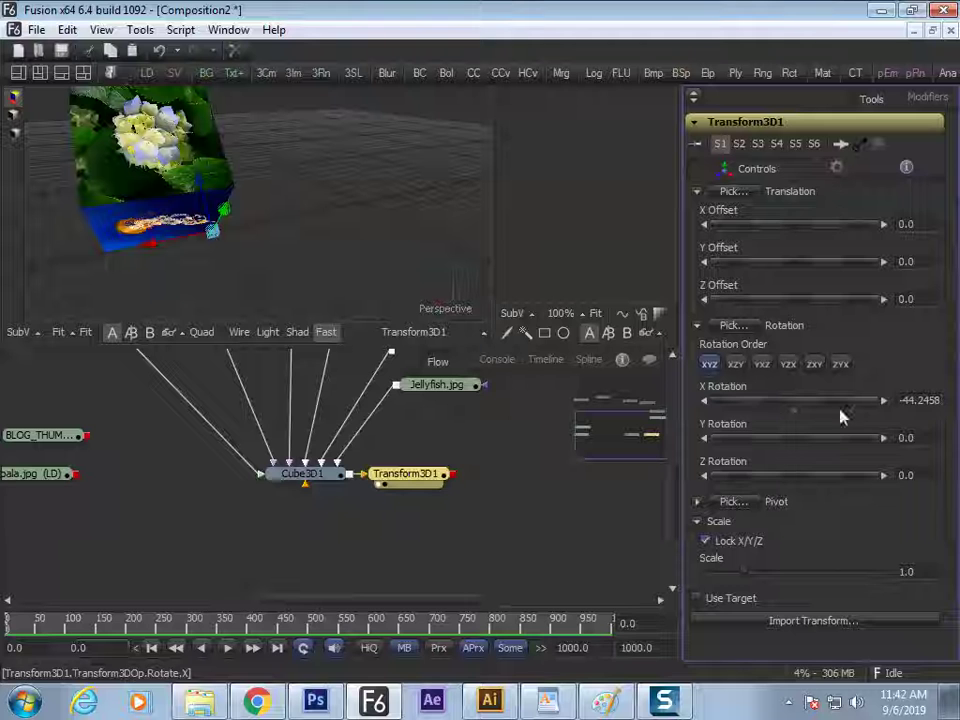
pyautogui.moveTo(899, 400); pyautogui.dragTo(941, 400)
pyautogui.press('Menu')
pyautogui.press('super')
pyautogui.write('-45')
pyautogui.moveTo(902, 400); pyautogui.dragTo(956, 399)
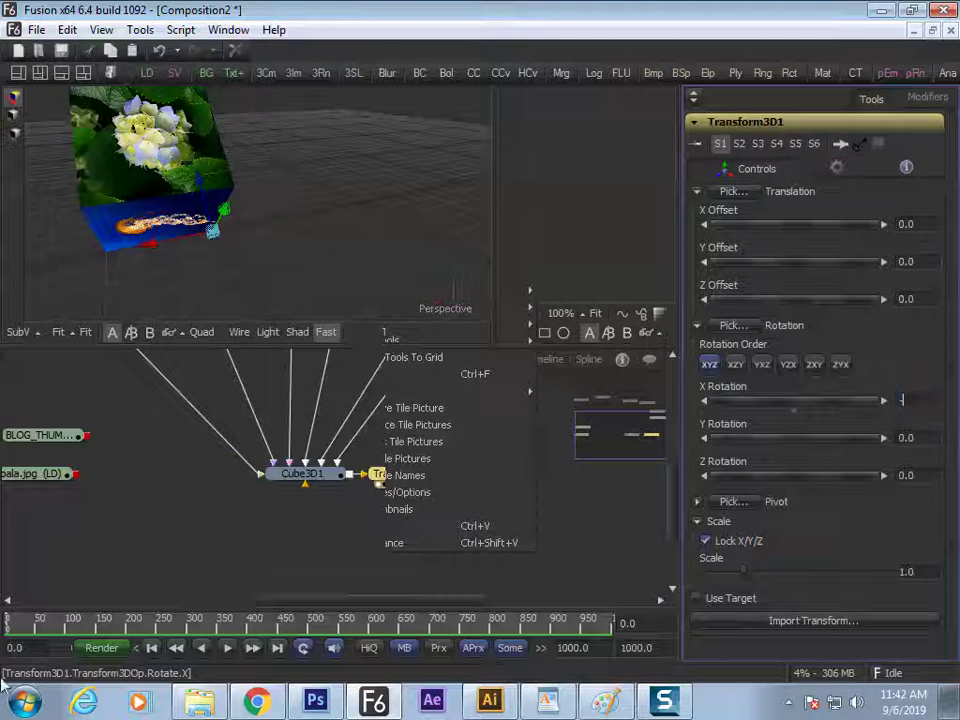
pyautogui.write('-45')
pyautogui.press('Tab')
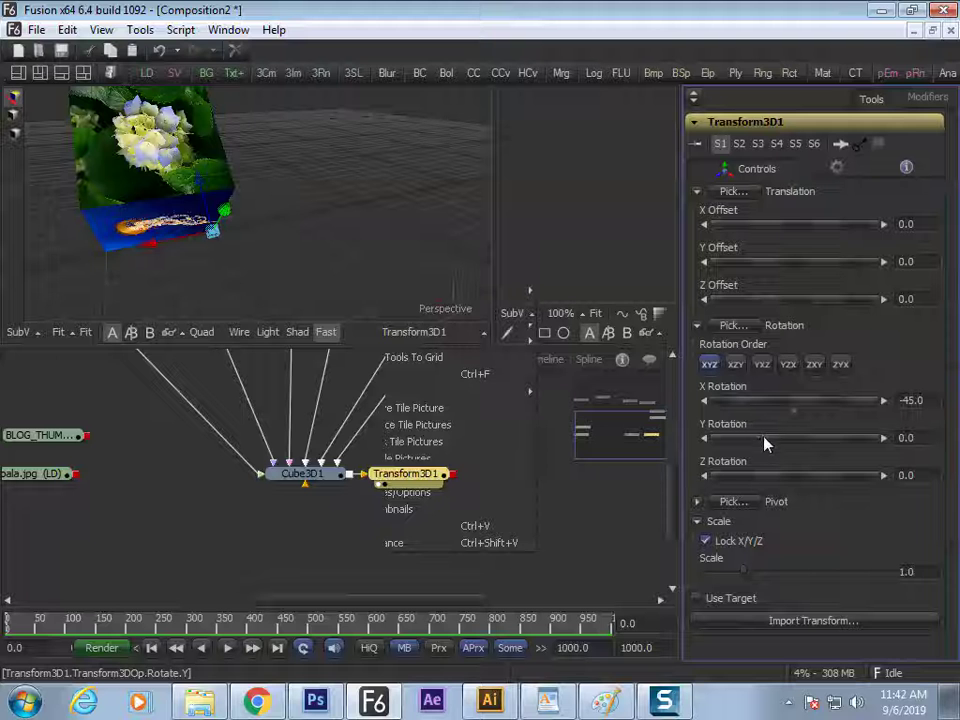
# - Set Transform3D1's Z rotation to 45, leaving out the trial Y rotation
pyautogui.moveTo(759, 438); pyautogui.dragTo(760, 437)
pyautogui.hotkey('ctrl', 'z')
pyautogui.moveTo(752, 482); pyautogui.dragTo(803, 482)
pyautogui.doubleClick(915, 475)
pyautogui.write('8')
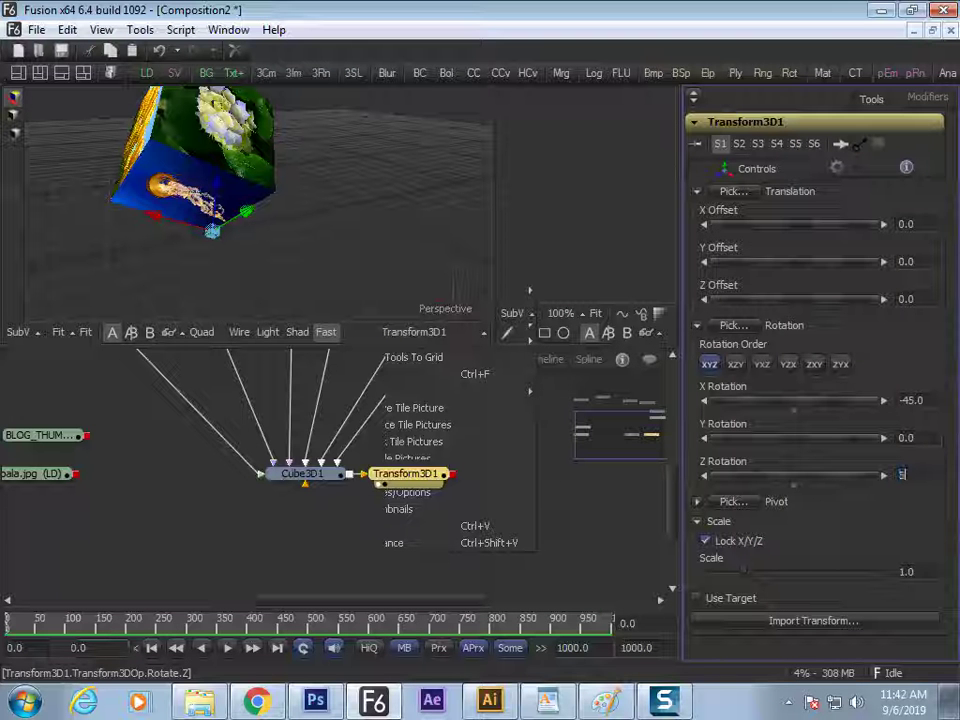
pyautogui.write('5')
pyautogui.press('Return')
pyautogui.moveTo(445, 290); pyautogui.dragTo(385, 256)
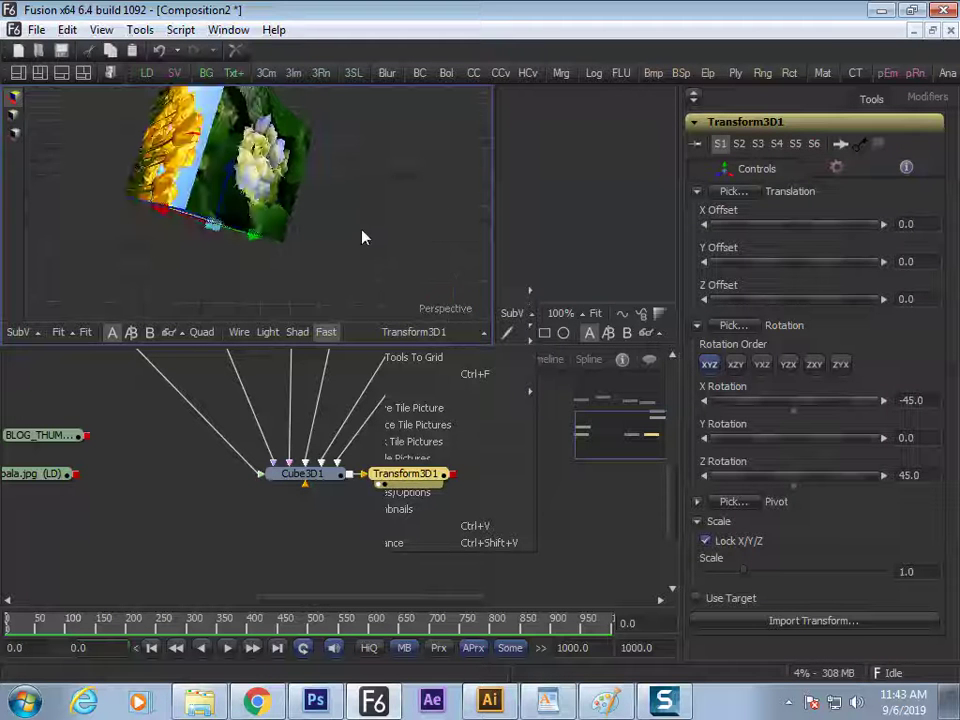
pyautogui.press('F4')
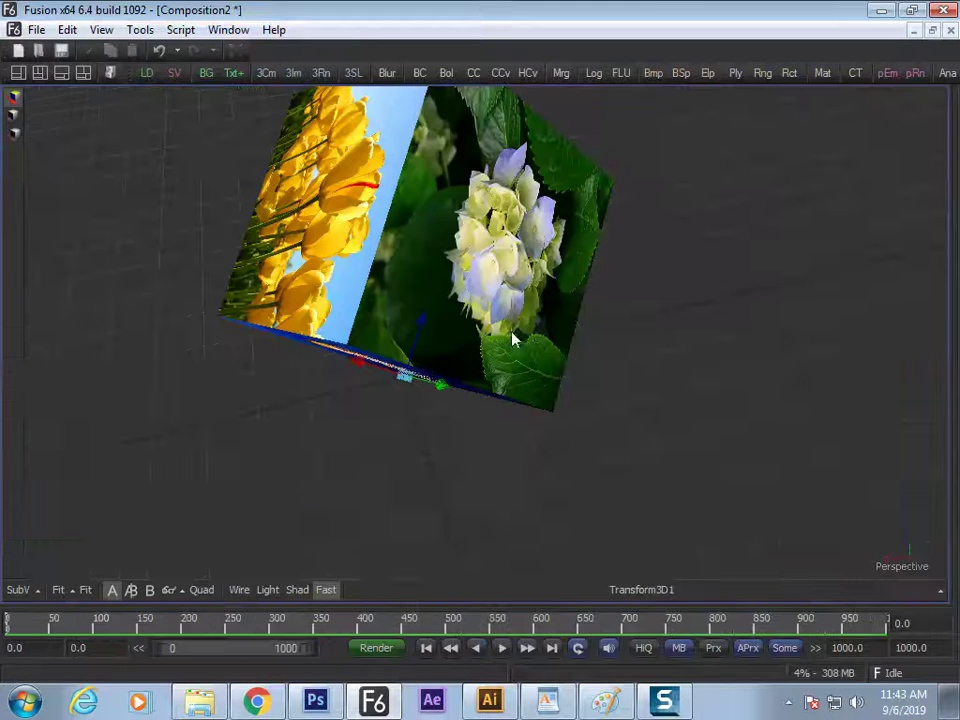
pyautogui.moveTo(400, 163); pyautogui.dragTo(376, 270)
pyautogui.press('F4')
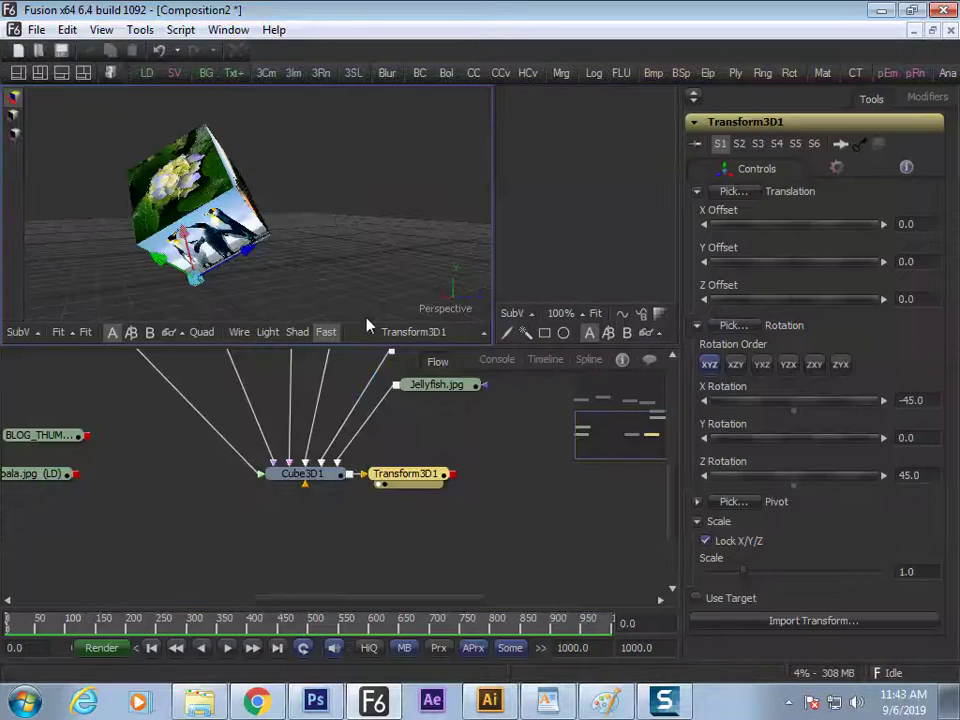
# - Rearrange the end of the node chain and add a second Transform 3D node after Transform3D1
pyautogui.moveTo(311, 487); pyautogui.dragTo(267, 579)
pyautogui.click(268, 567)
pyautogui.moveTo(357, 556); pyautogui.dragTo(389, 545)
pyautogui.click(390, 548)
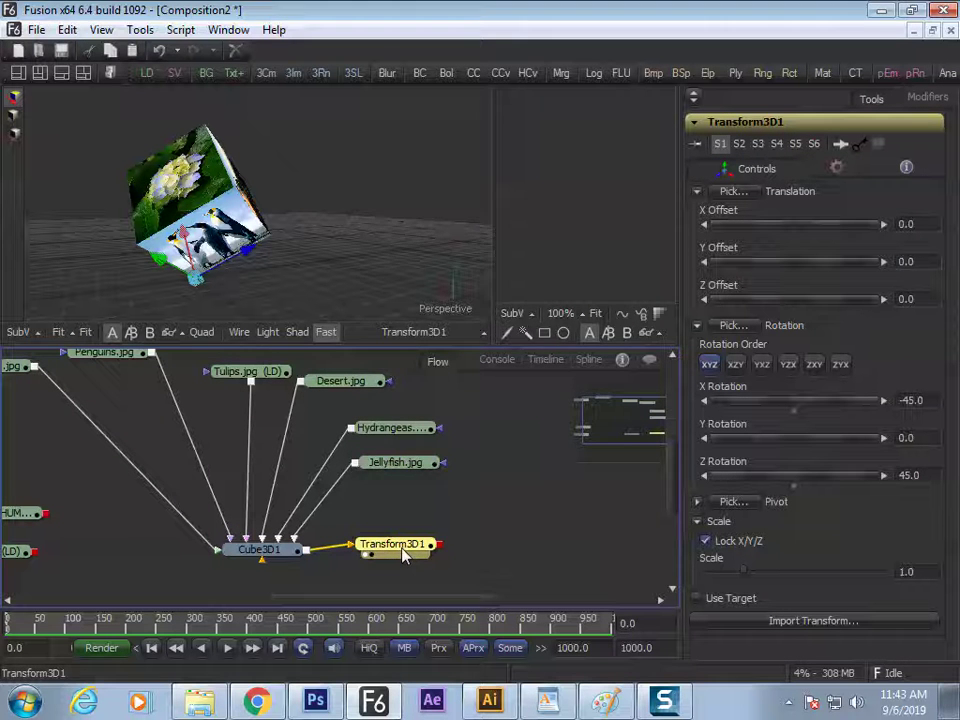
pyautogui.hotkey('ctrl', 'space')
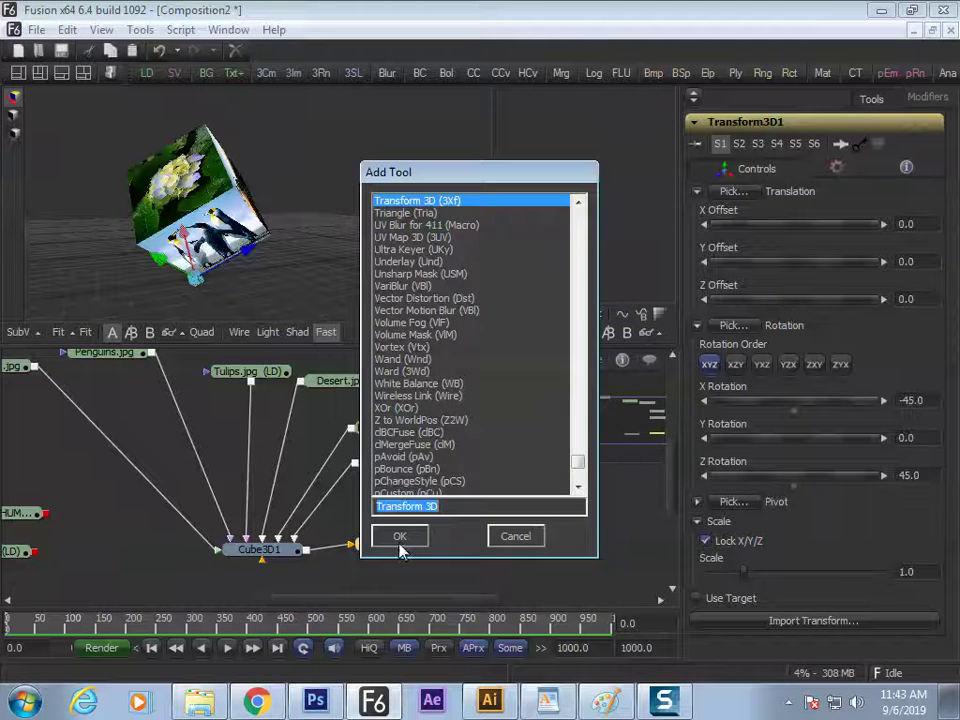
pyautogui.click(400, 537)
pyautogui.moveTo(495, 544); pyautogui.dragTo(515, 540)
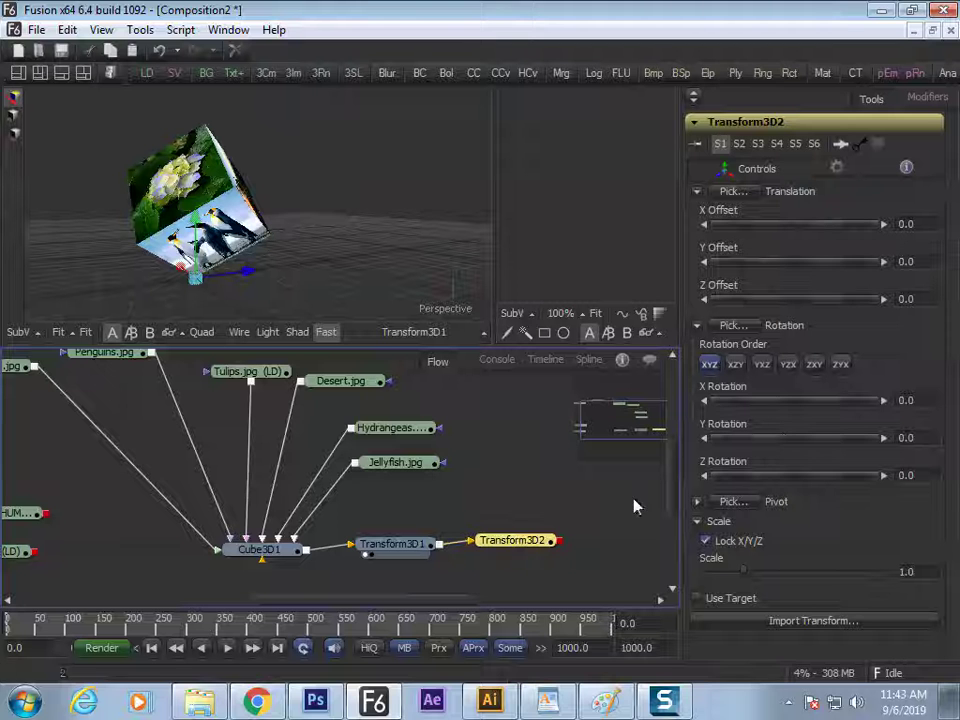
# - Show Transform3D2 in the first viewer and rotate it to about 118.66 degrees about the Y axis
pyautogui.moveTo(768, 402); pyautogui.dragTo(771, 400)
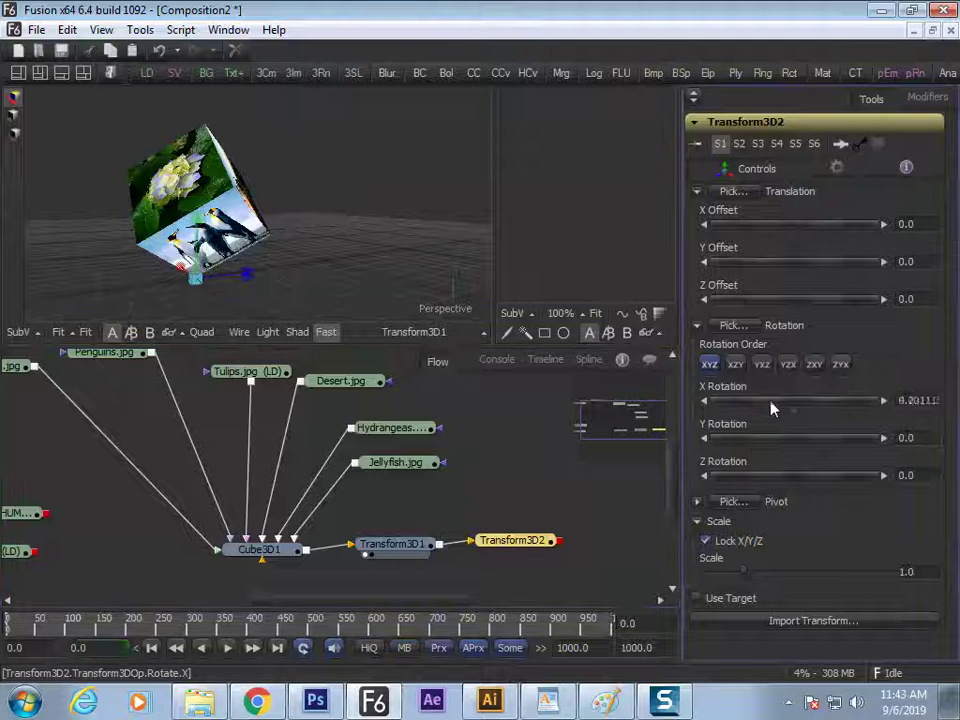
pyautogui.hotkey('ctrl', 'z')
pyautogui.moveTo(538, 538); pyautogui.dragTo(350, 250)
pyautogui.moveTo(745, 437); pyautogui.dragTo(761, 454)
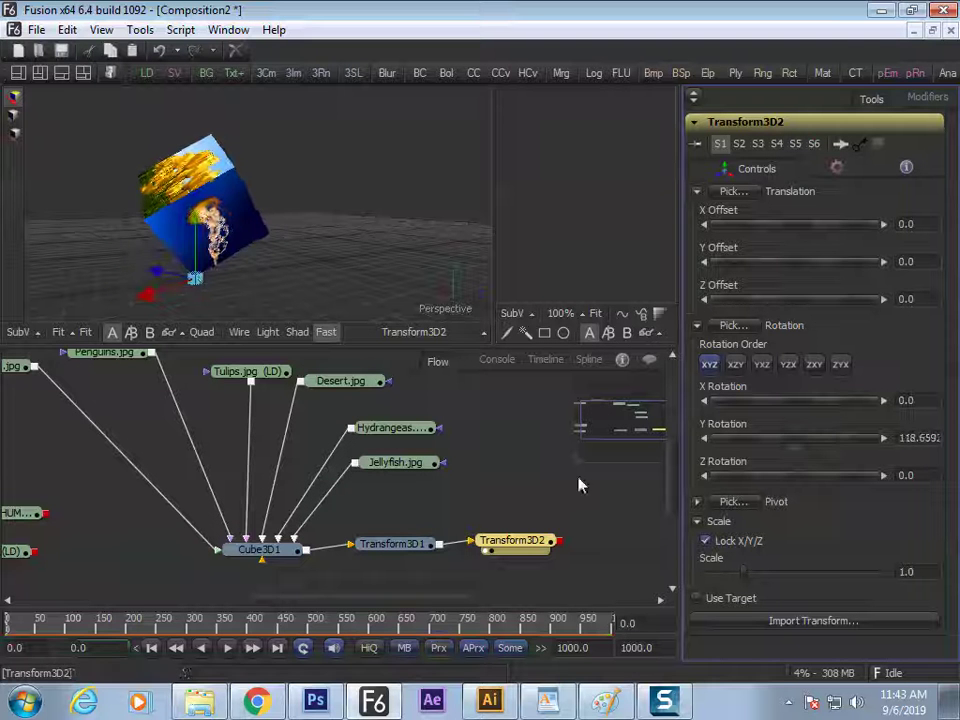
# - Compare the axes and rotation settings of Cube3D1, Transform3D1 and Transform3D2, trying an X rotation on Cube3D1 and undoing it
pyautogui.click(262, 549)
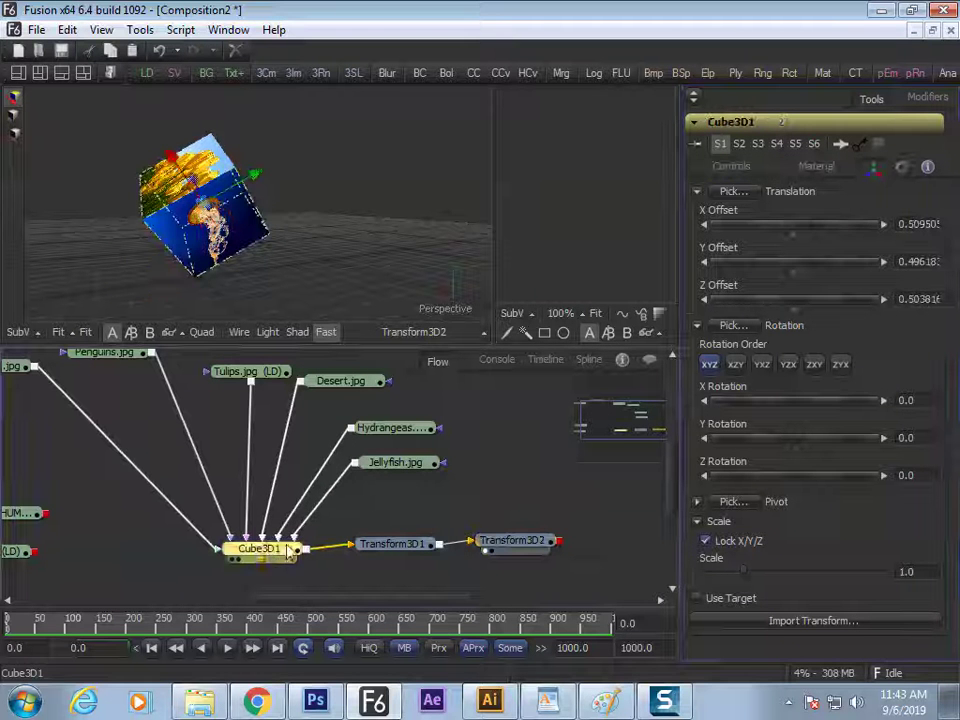
pyautogui.click(398, 547)
pyautogui.click(530, 552)
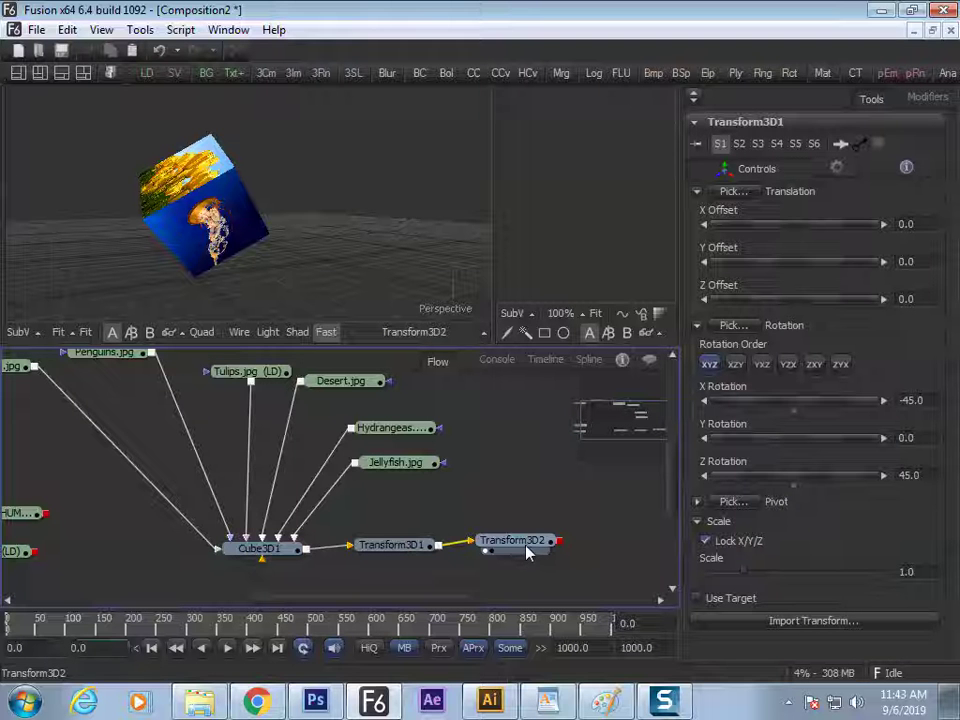
pyautogui.click(264, 553)
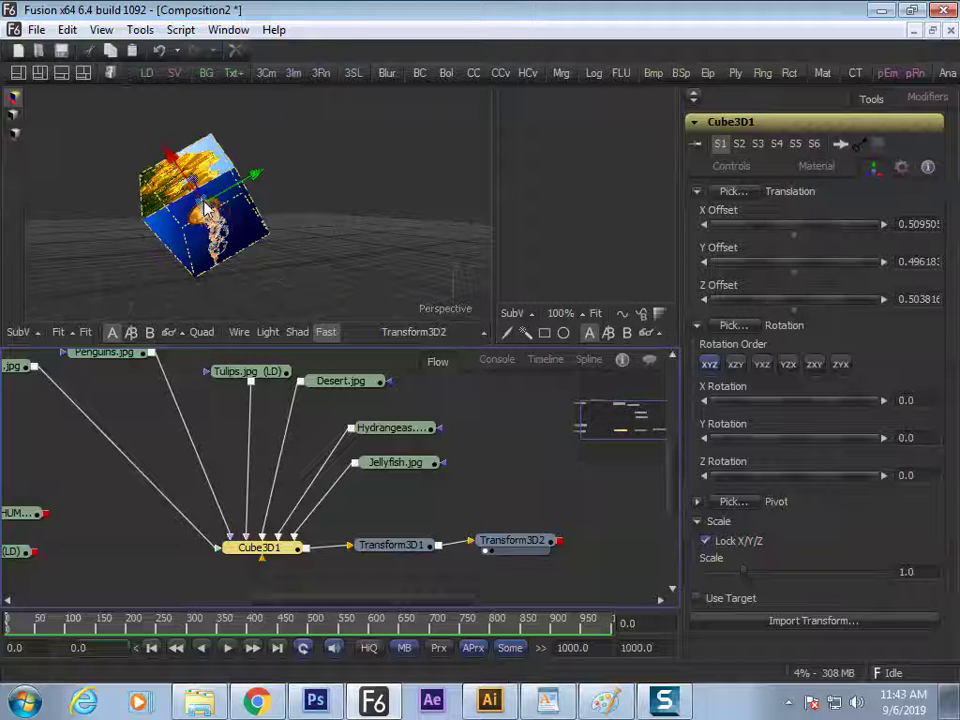
pyautogui.moveTo(799, 401); pyautogui.dragTo(802, 404)
pyautogui.hotkey('ctrl', 'z')
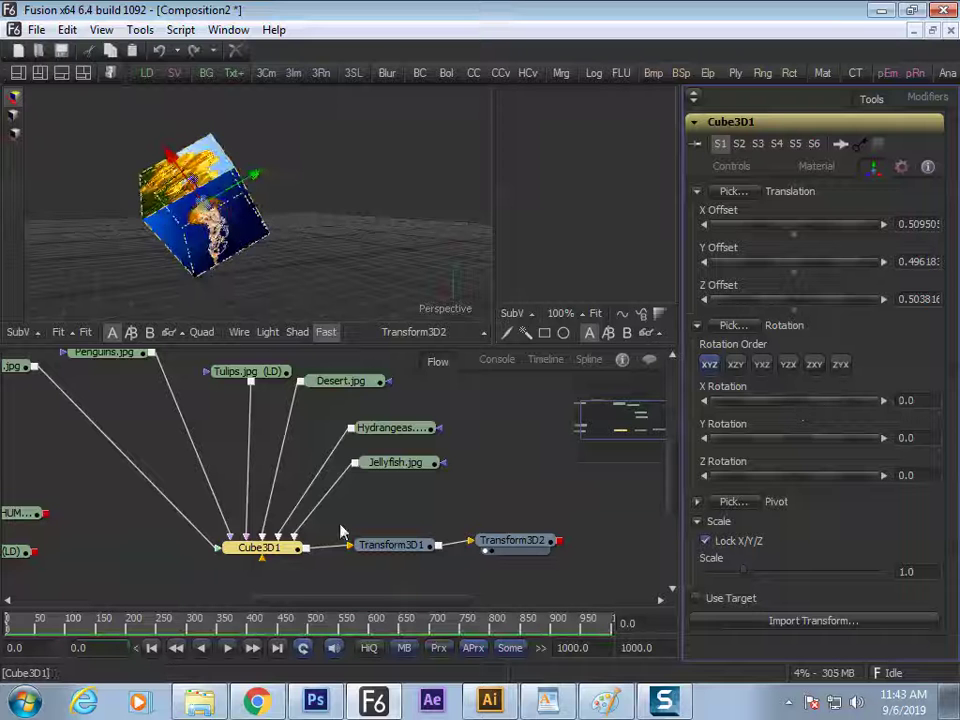
pyautogui.click(384, 550)
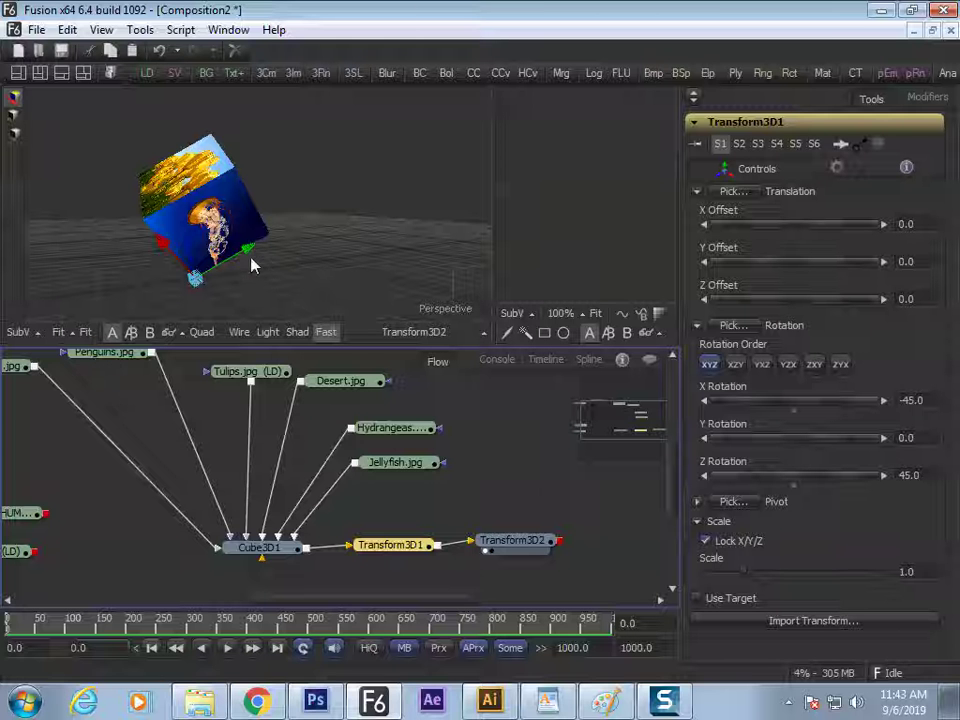
# - Rotate Transform3D2 about the Y axis to about 183 degrees
pyautogui.click(518, 542)
pyautogui.moveTo(755, 441)
pyautogui.mouseDown()
pyautogui.moveTo(838, 443)
pyautogui.moveTo(786, 446)
pyautogui.moveTo(828, 443)
pyautogui.moveTo(756, 435)
pyautogui.mouseUp()
pyautogui.moveTo(186, 218); pyautogui.dragTo(238, 186)
# - Try rotating Transform3D1 about the Y axis and undo the change
pyautogui.click(395, 545)
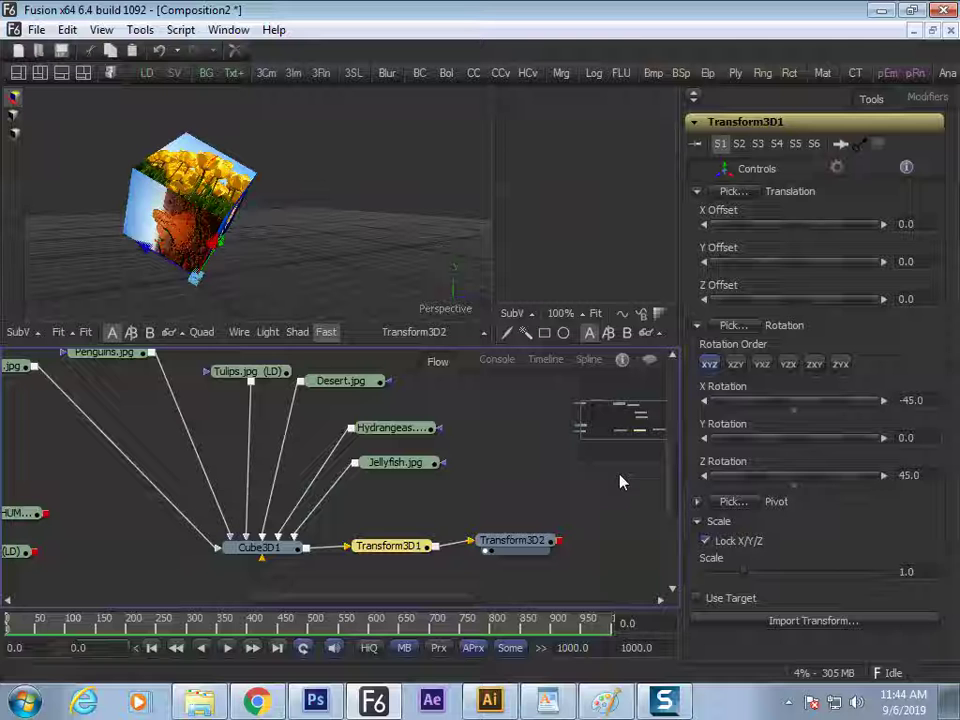
pyautogui.moveTo(768, 448); pyautogui.dragTo(730, 450)
pyautogui.doubleClick(725, 450)
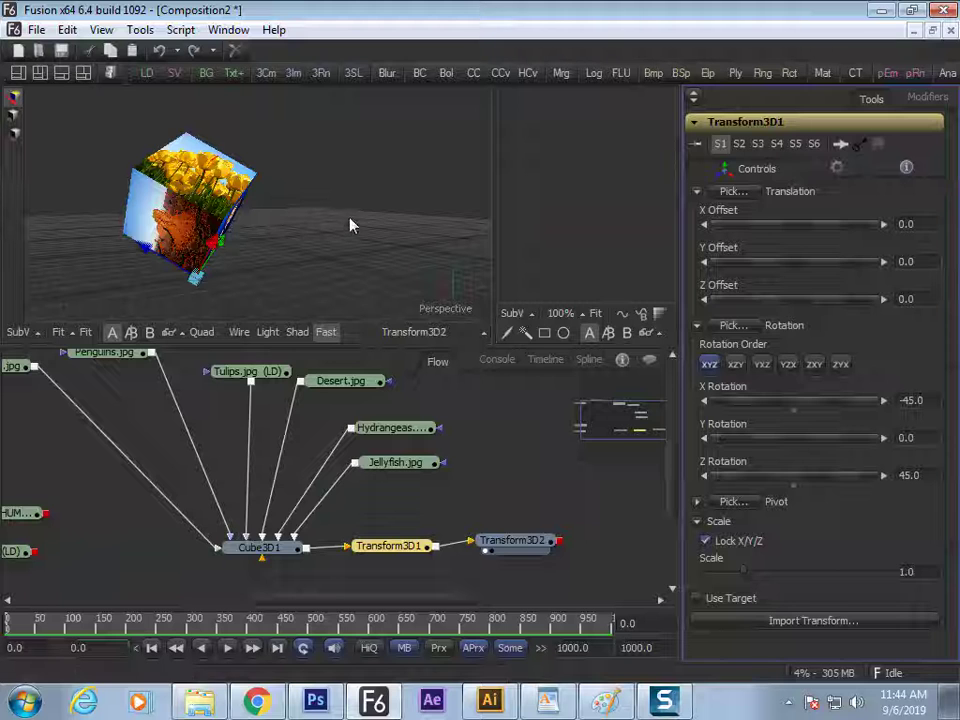
# - Examine the rotated cube from a higher angle in the enlarged perspective view and return to the full layout
pyautogui.press('F4')
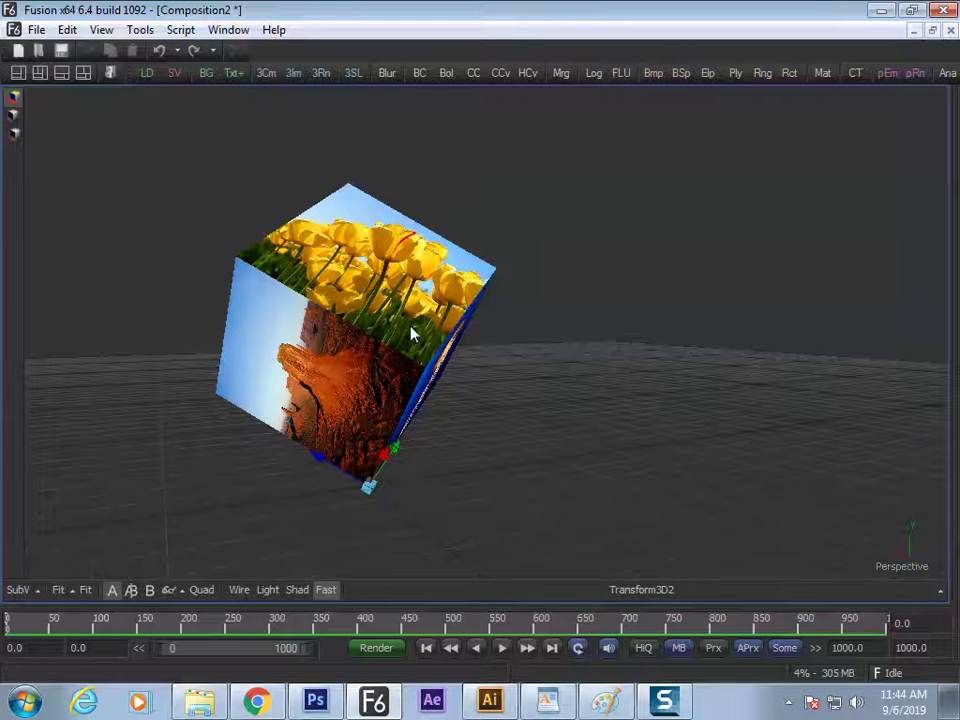
pyautogui.moveTo(504, 311); pyautogui.dragTo(560, 407)
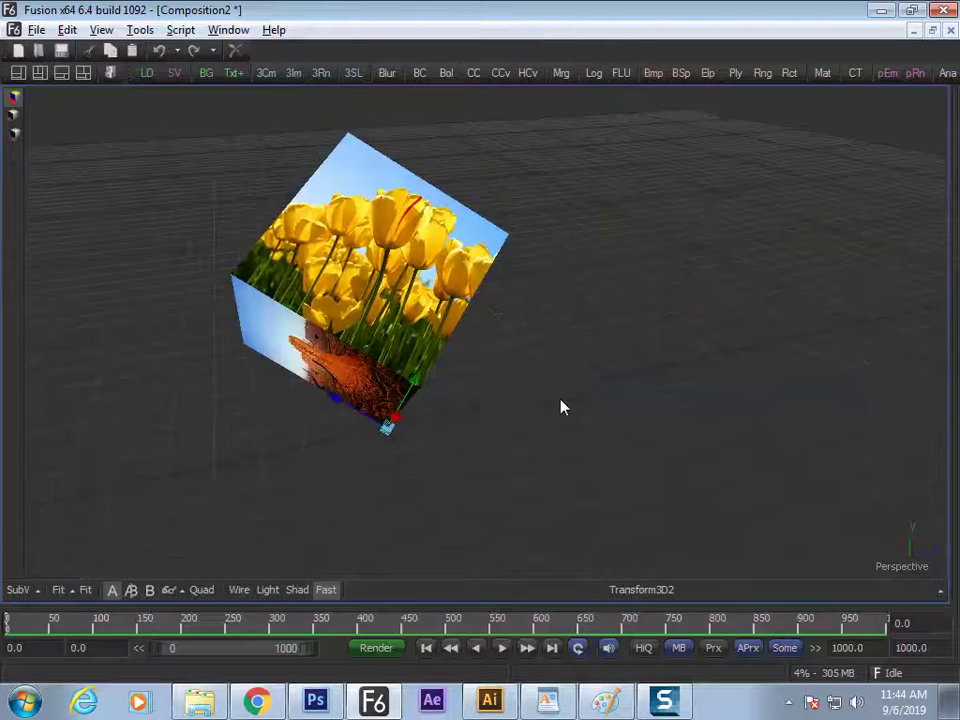
pyautogui.press('F4')
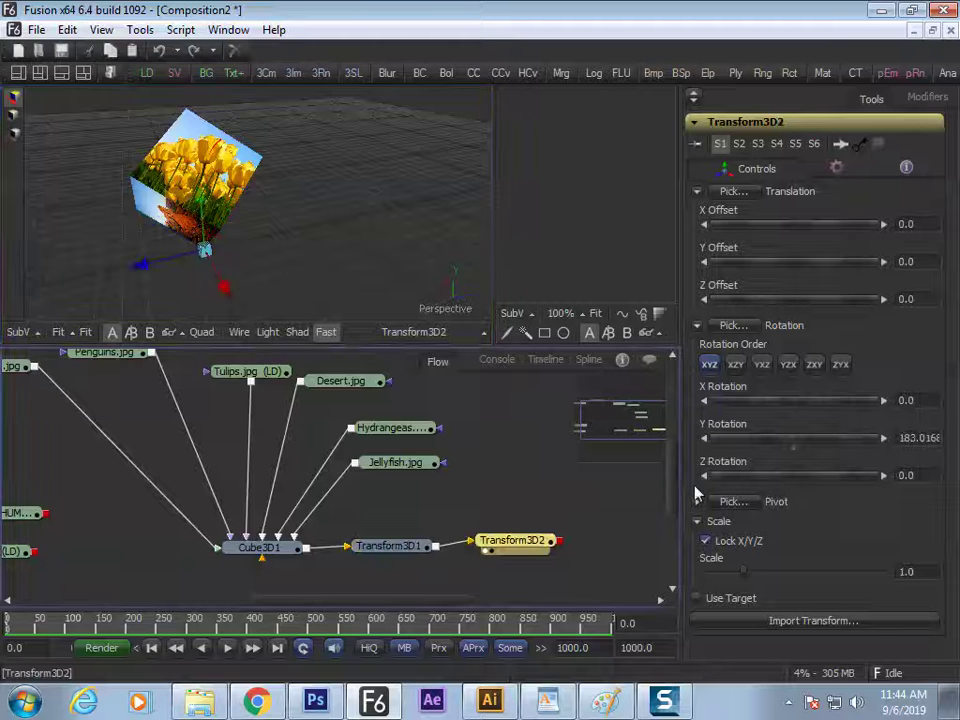
# - Rotate Transform3D2 about the Y axis to about 78.4 degrees
pyautogui.moveTo(793, 446); pyautogui.dragTo(658, 420)
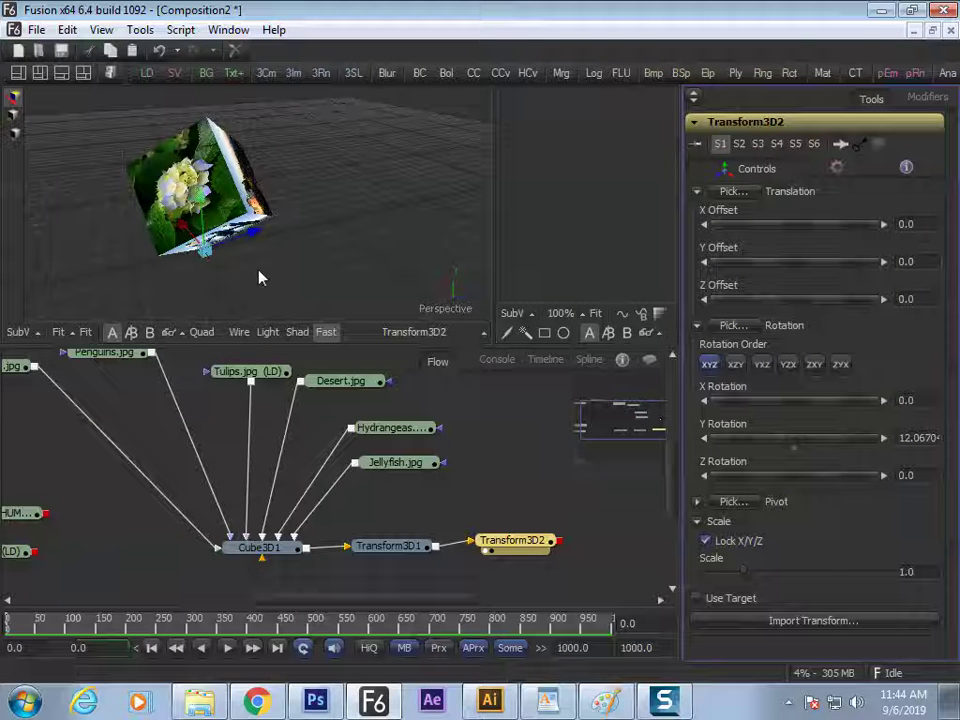
pyautogui.moveTo(804, 437); pyautogui.dragTo(830, 448)
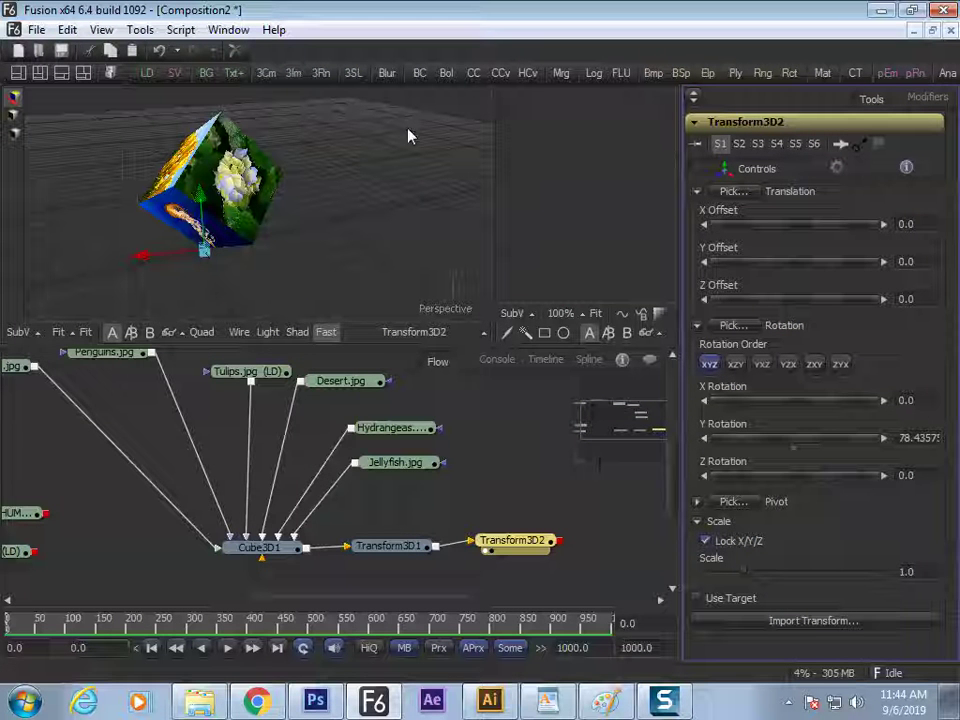
# - Add an Image Plane 3D merged with Transform3D2's output and show Merge3D1 in the perspective view
pyautogui.moveTo(511, 462); pyautogui.dragTo(348, 463)
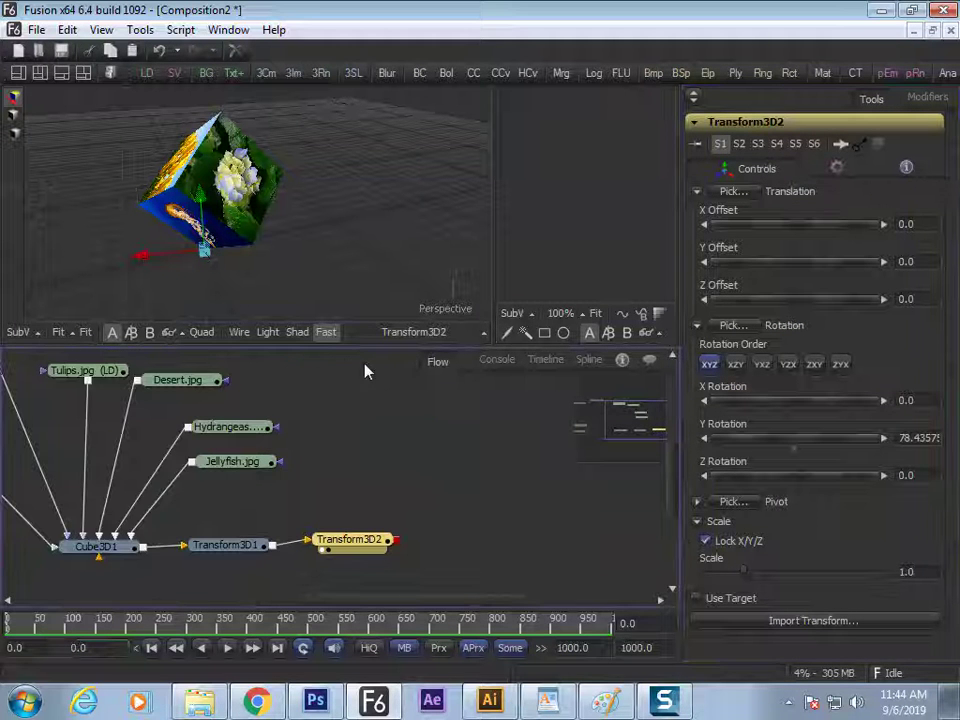
pyautogui.moveTo(374, 550)
pyautogui.mouseDown()
pyautogui.moveTo(414, 536)
pyautogui.moveTo(390, 546)
pyautogui.mouseUp()
pyautogui.hotkey('ctrl', 'space')
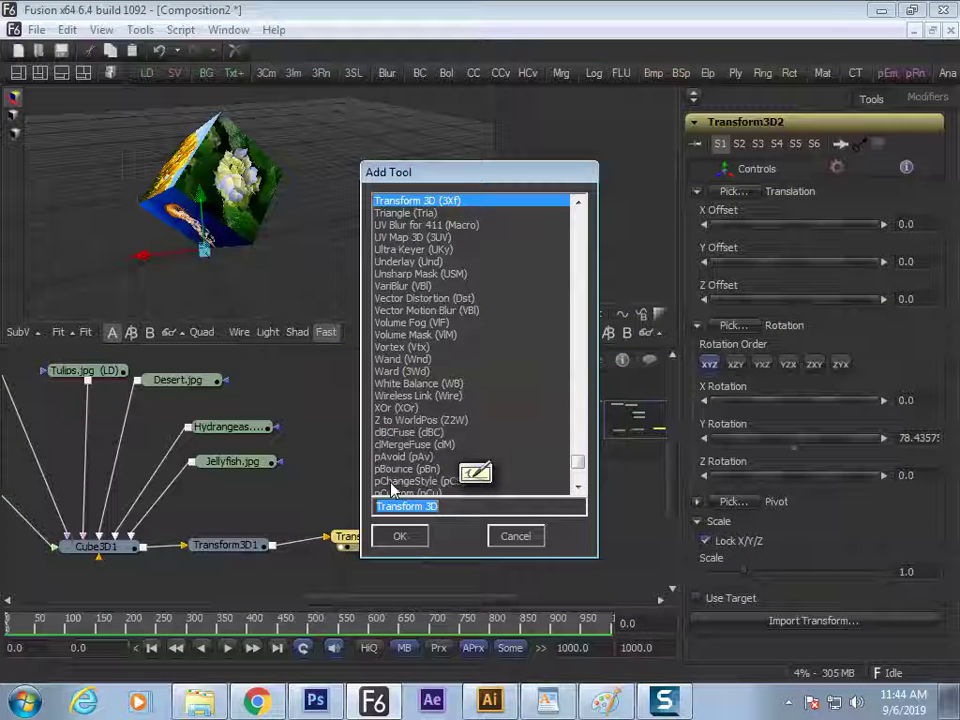
pyautogui.write('image')
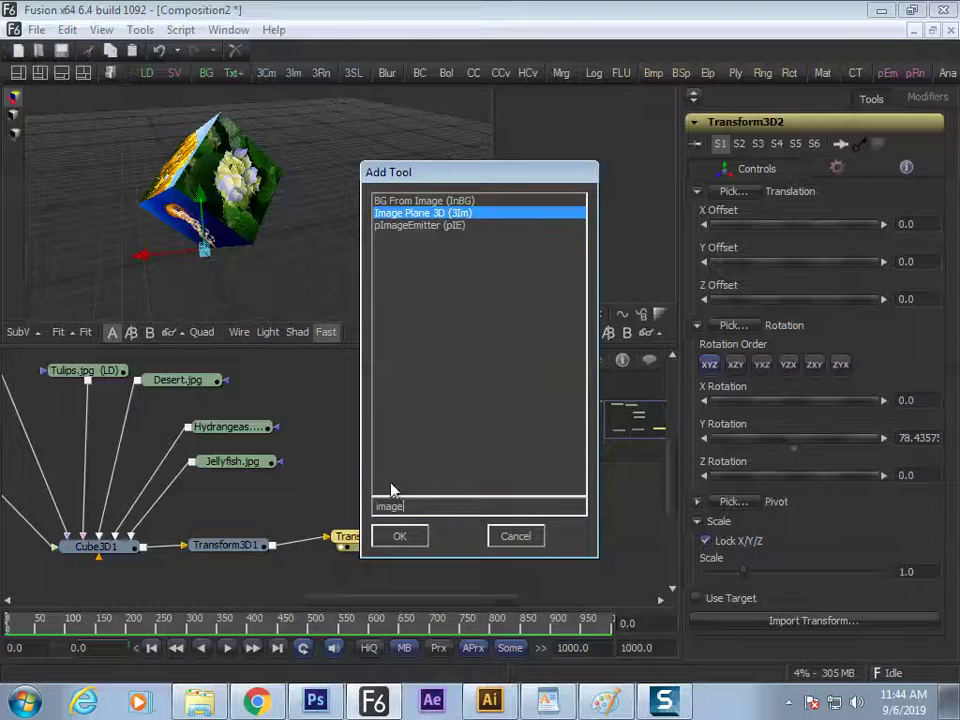
pyautogui.press('Return')
pyautogui.click(120, 550)
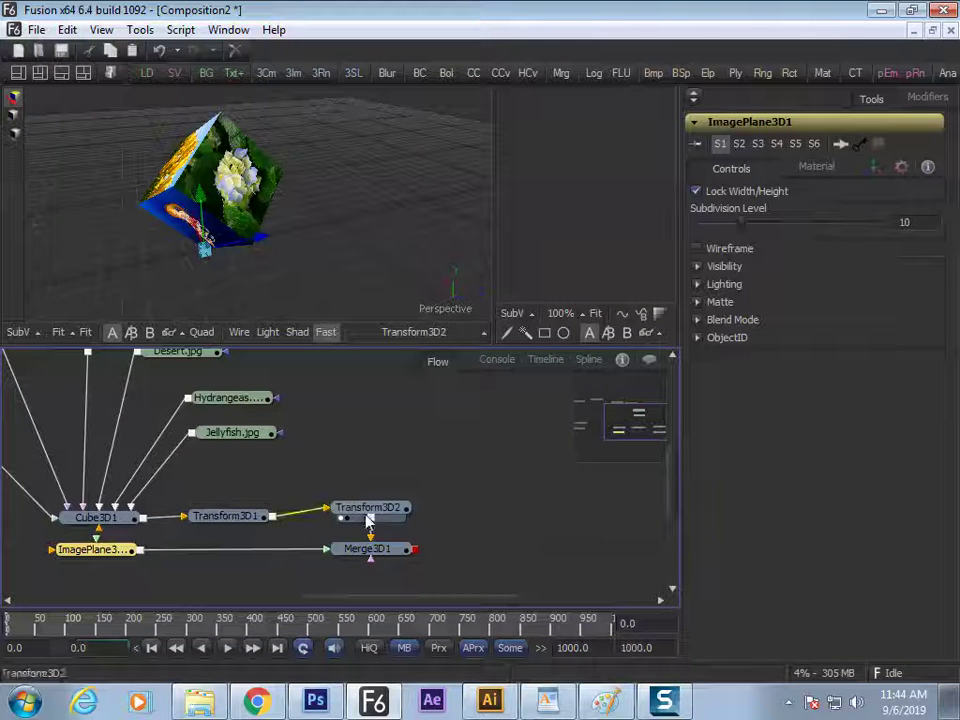
pyautogui.moveTo(365, 552); pyautogui.dragTo(243, 283)
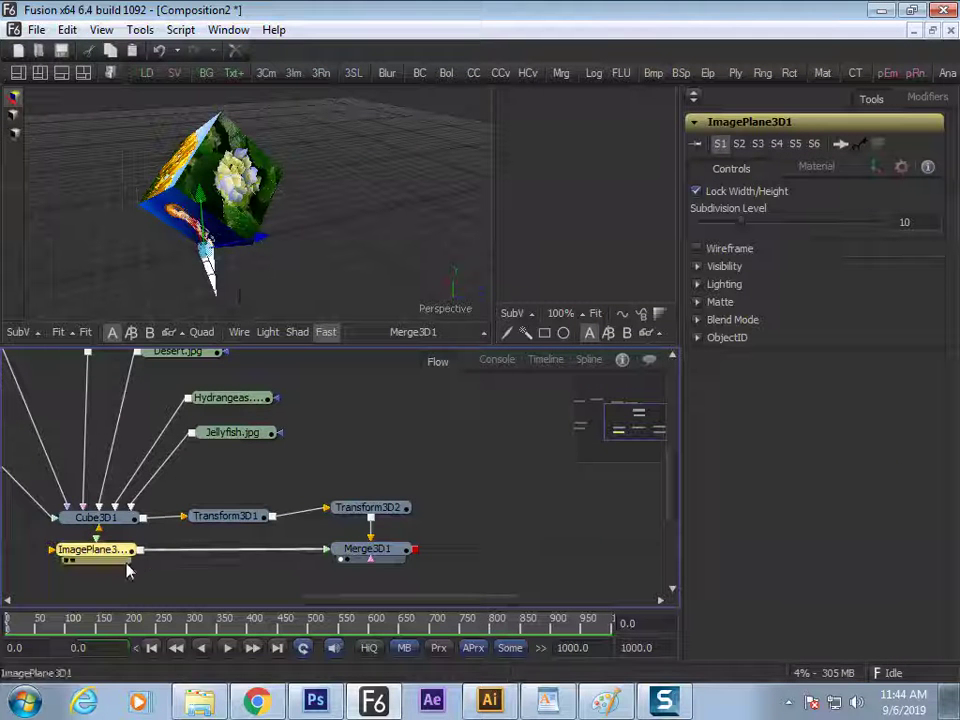
# - Set ImagePlane3D1's X rotation to 90 degrees so it lies flat beneath the cube
pyautogui.click(875, 167)
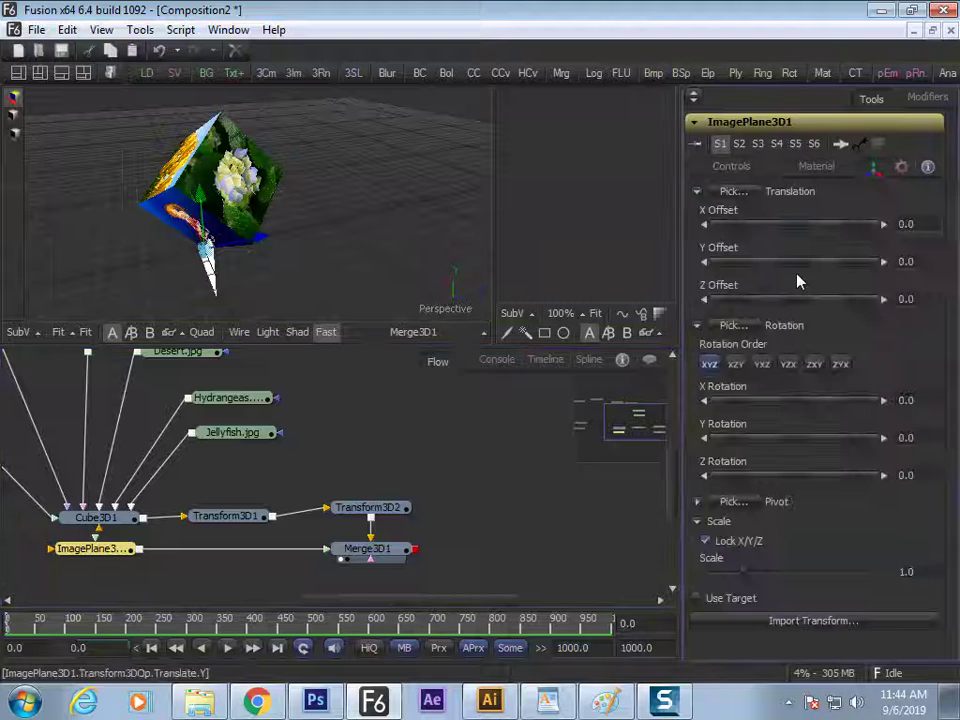
pyautogui.moveTo(236, 272); pyautogui.dragTo(352, 260)
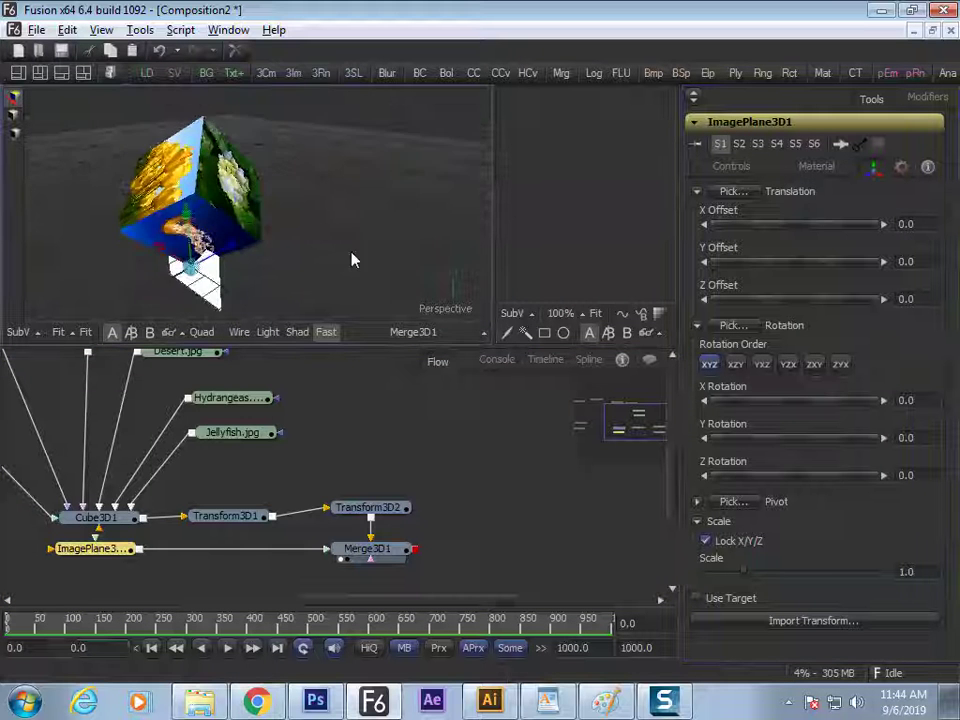
pyautogui.click(906, 400)
pyautogui.write('9')
pyautogui.press('Tab')
pyautogui.click(906, 400)
pyautogui.write('90')
pyautogui.press('Tab')
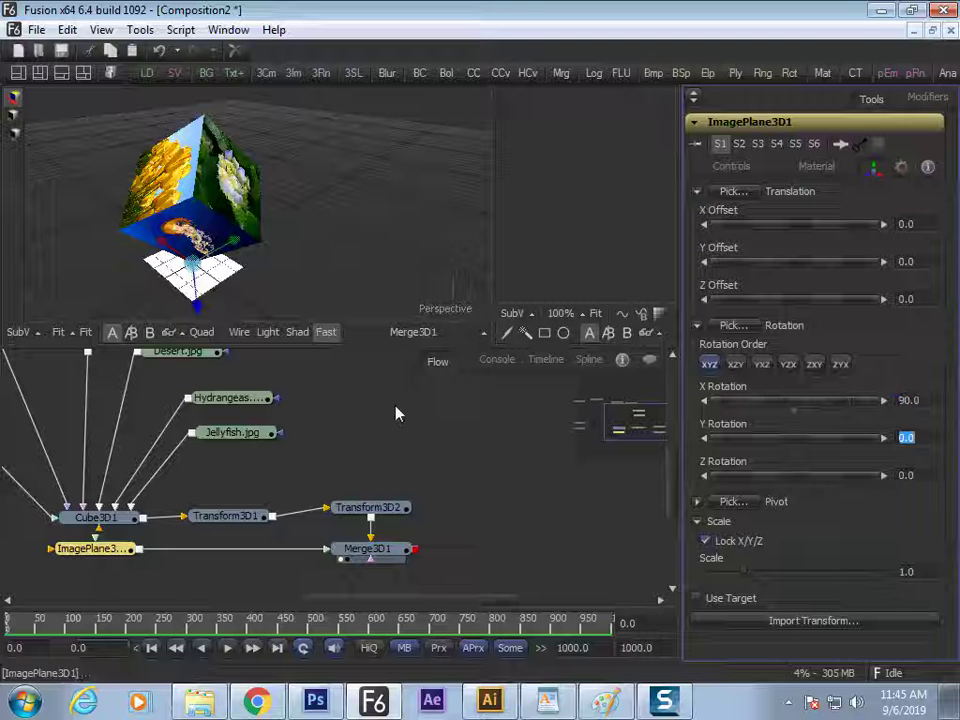
# - Scale ImagePlane3D1 to 5.0, turn on lighting in the perspective view and open the plane's material settings
pyautogui.moveTo(100, 550); pyautogui.dragTo(100, 564)
pyautogui.moveTo(743, 576); pyautogui.dragTo(895, 552)
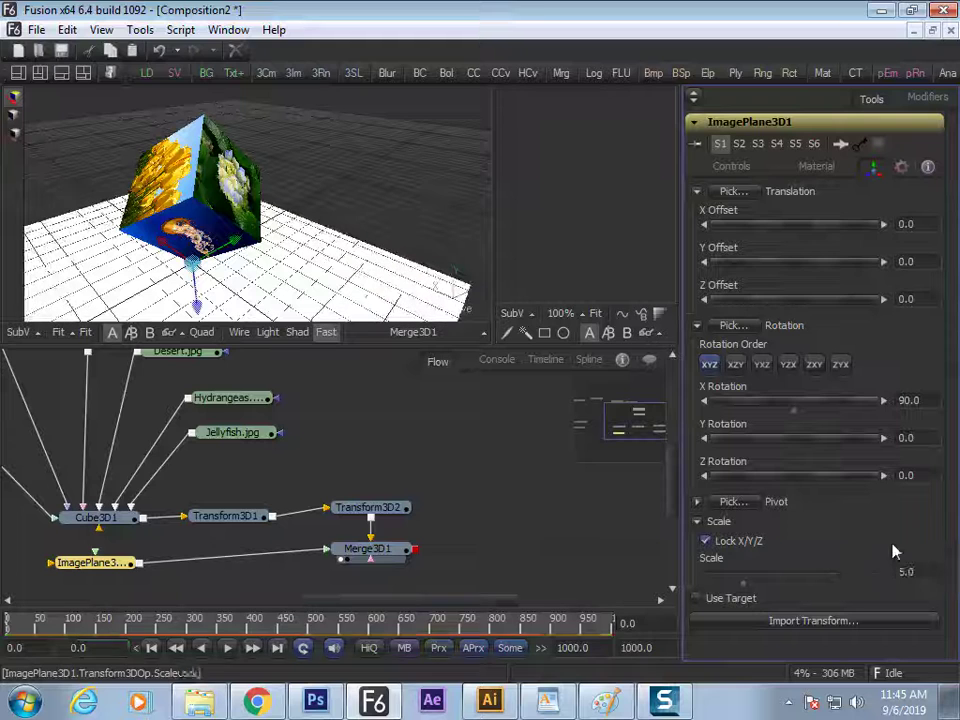
pyautogui.moveTo(324, 237); pyautogui.dragTo(344, 248)
pyautogui.click(272, 336)
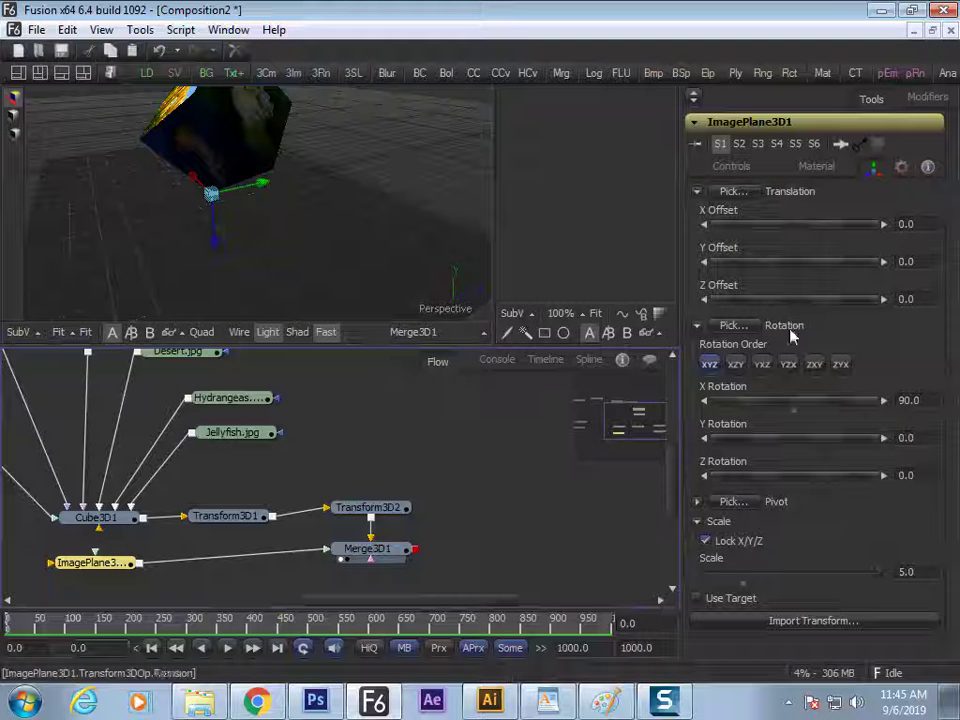
pyautogui.click(816, 167)
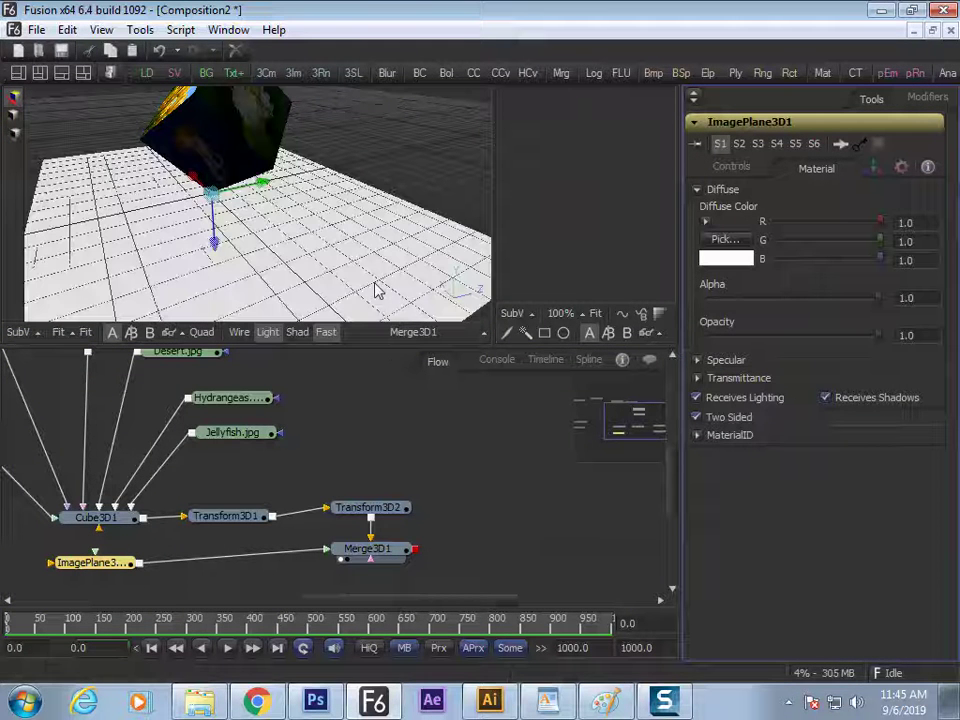
# - Add a Spot Light to Merge3D1 through the tool search and place its node beside the merge
pyautogui.moveTo(365, 283); pyautogui.dragTo(336, 237)
pyautogui.scroll(-4, 393, 159)
pyautogui.moveTo(393, 159); pyautogui.dragTo(443, 322)
pyautogui.click(385, 550)
pyautogui.hotkey('ctrl', 'space')
pyautogui.write('light')
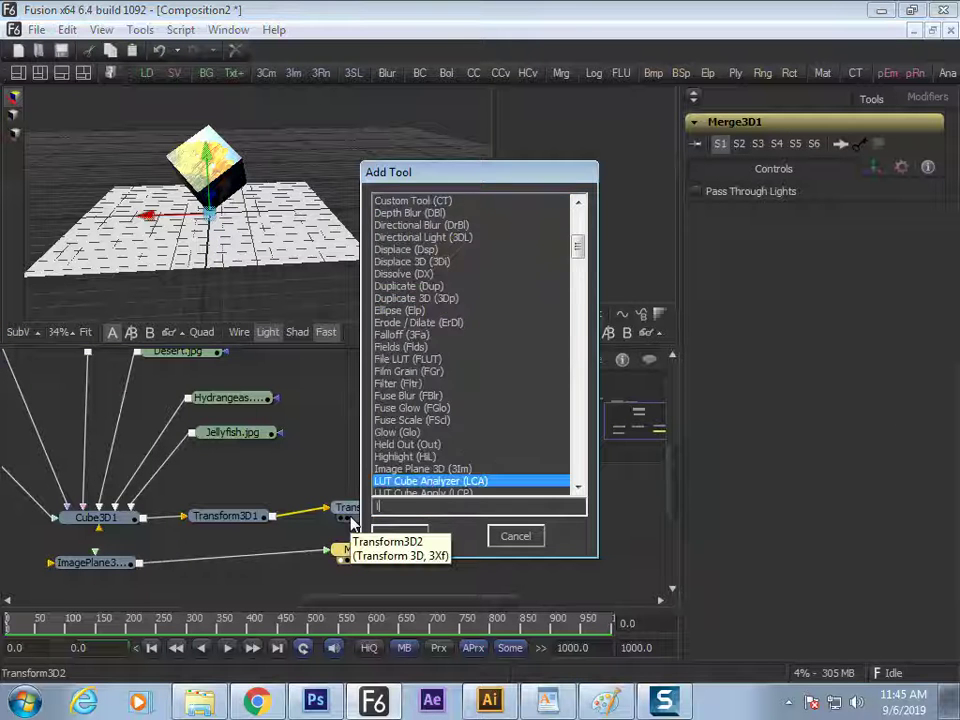
pyautogui.press('Down')
pyautogui.press('Down')
pyautogui.press('Down')
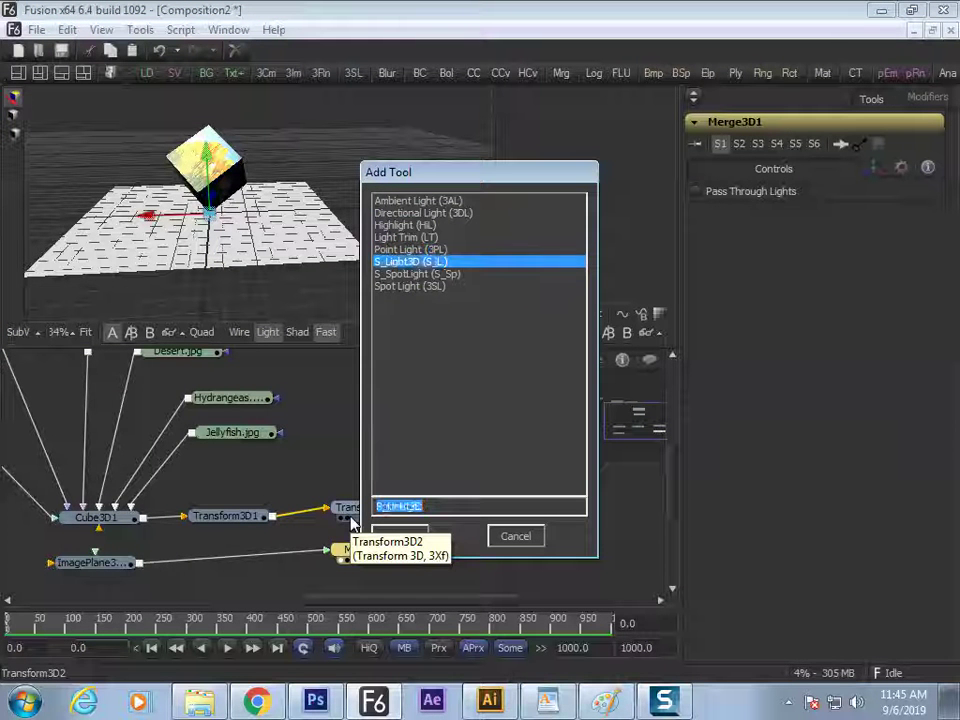
pyautogui.press('Return')
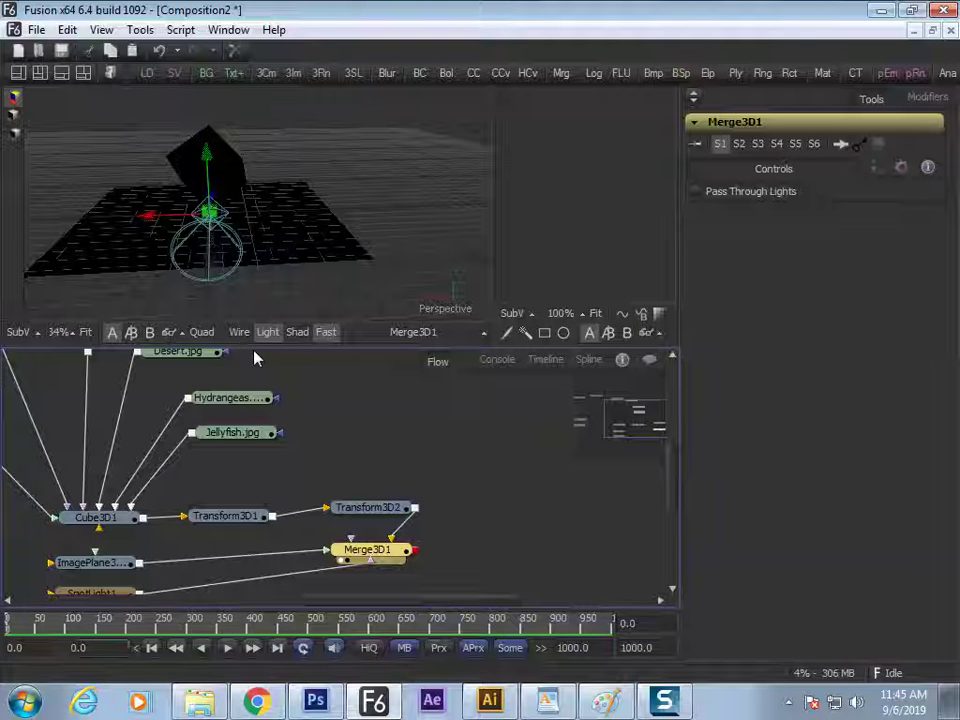
pyautogui.moveTo(92, 593); pyautogui.dragTo(506, 469)
# - Try aiming SpotLight1 at a target with offsets of about 5.65 in X and 6.41 in Y, and delete the light
pyautogui.click(877, 168)
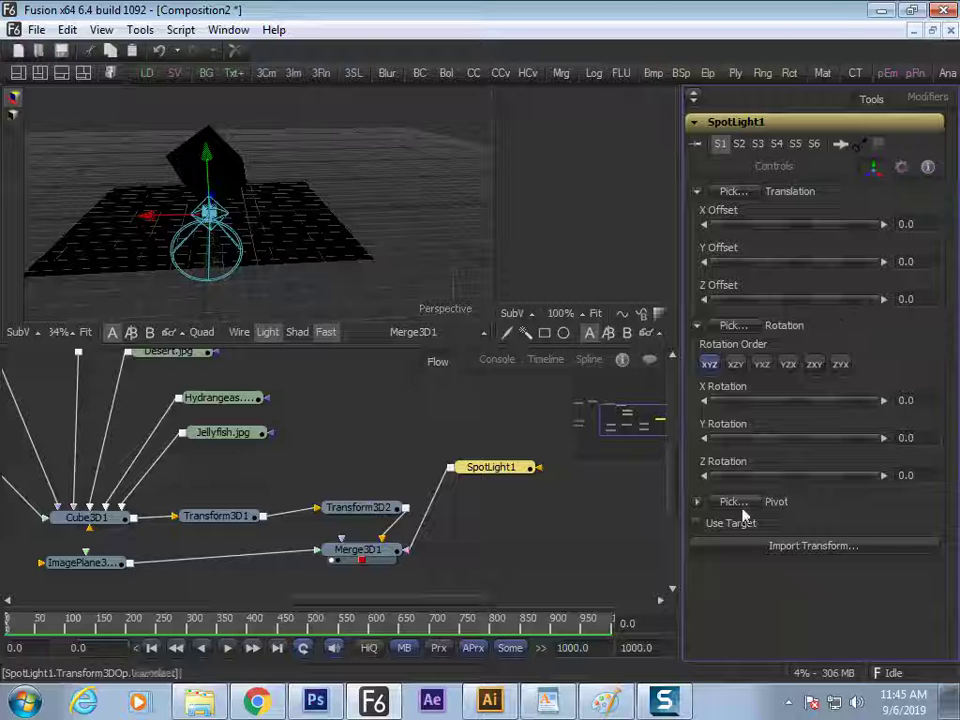
pyautogui.click(717, 528)
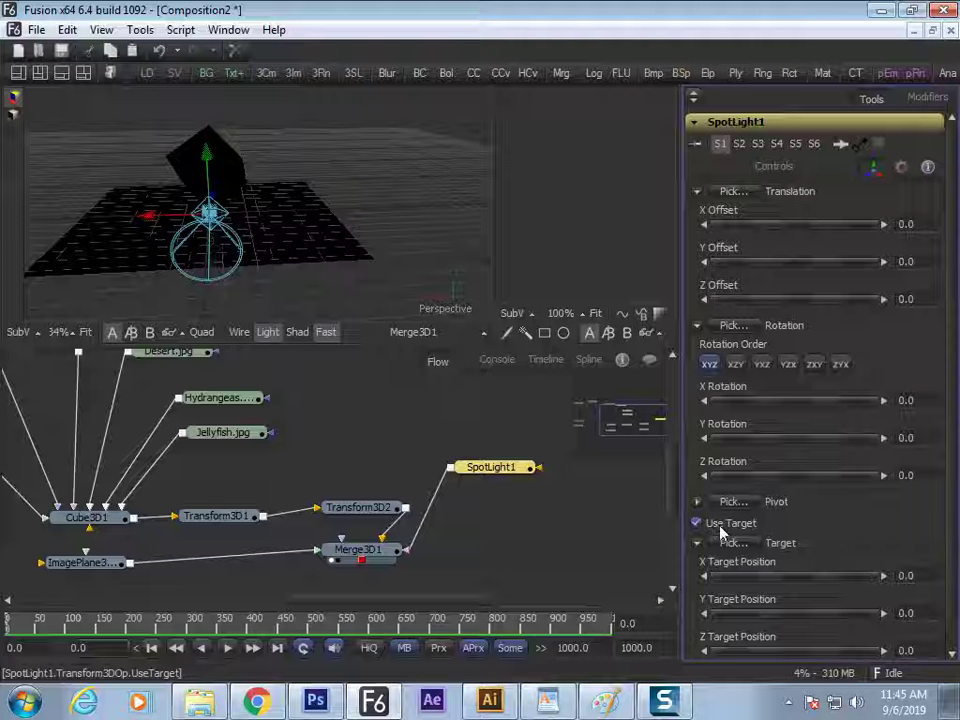
pyautogui.moveTo(838, 234); pyautogui.dragTo(910, 226)
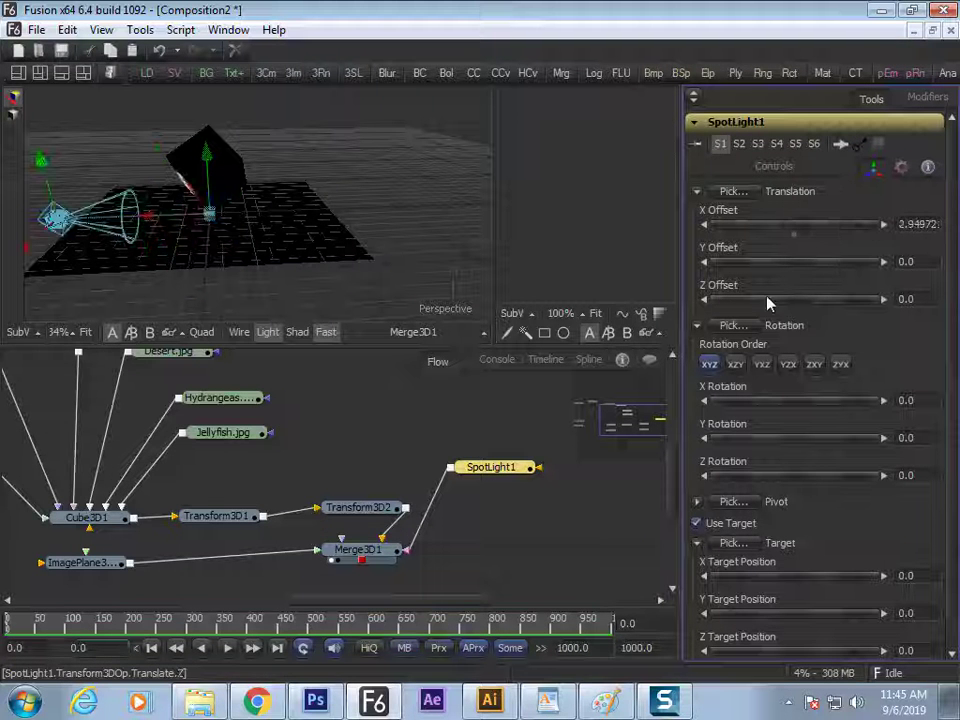
pyautogui.moveTo(765, 266); pyautogui.dragTo(912, 266)
pyautogui.moveTo(808, 240); pyautogui.dragTo(906, 268)
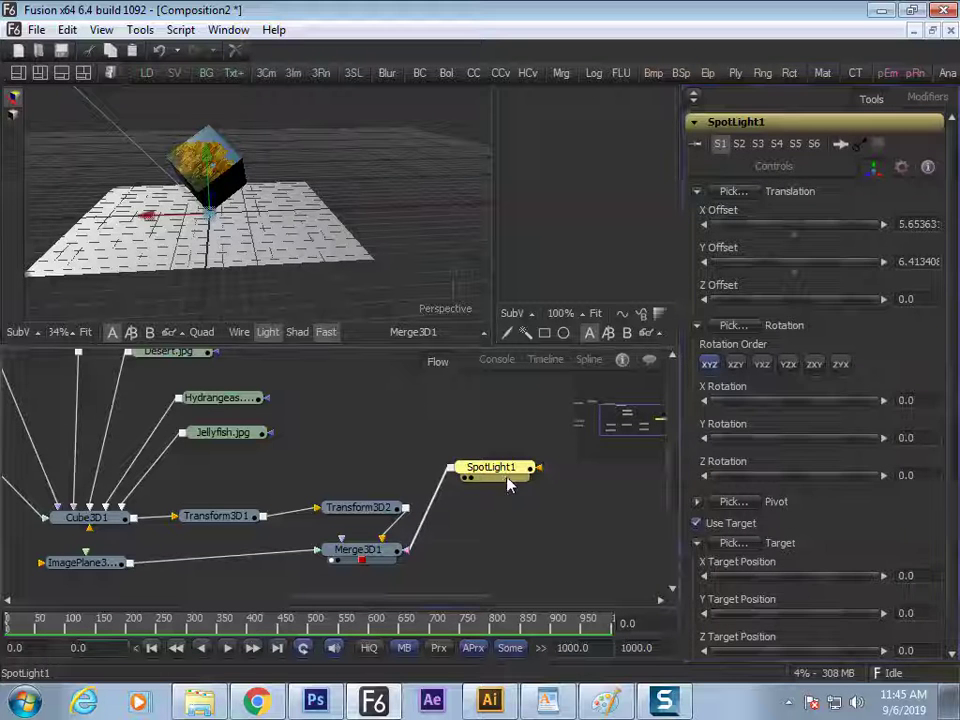
pyautogui.press('Delete')
# - Add a new Spot Light to Merge3D1 and place its node above and beside the merge
pyautogui.click(381, 558)
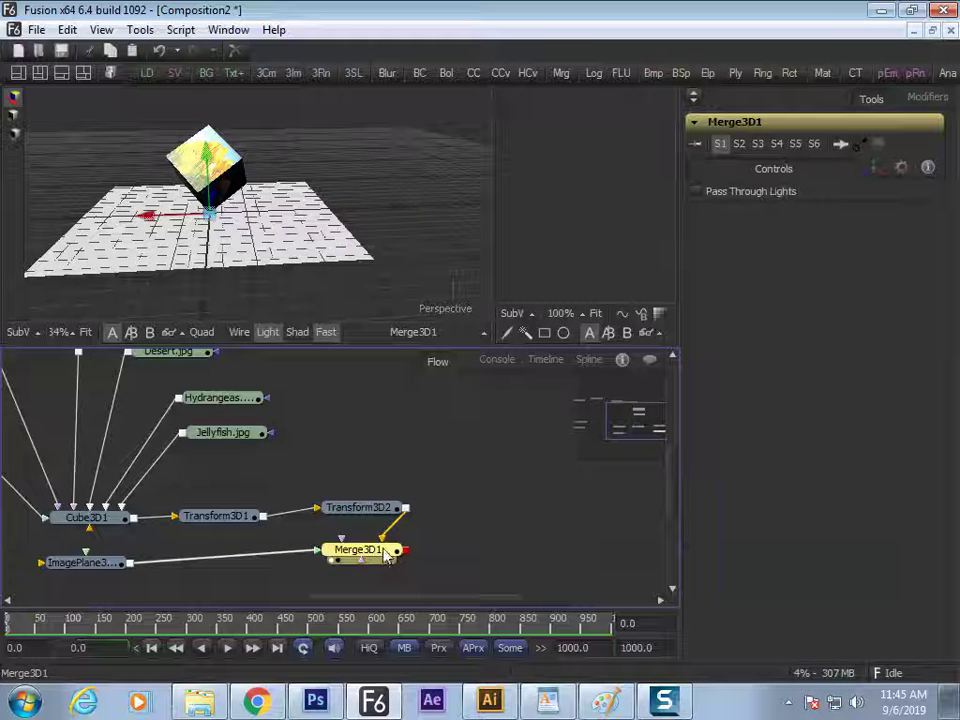
pyautogui.click(140, 29)
pyautogui.moveTo(140, 59)
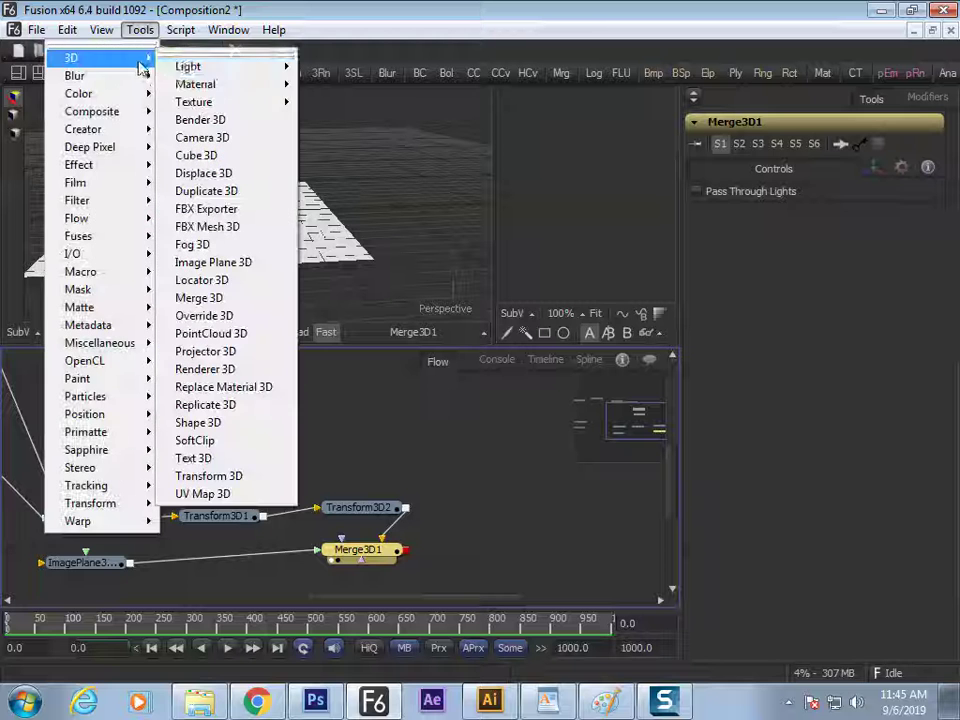
pyautogui.moveTo(253, 70)
pyautogui.click(77, 128)
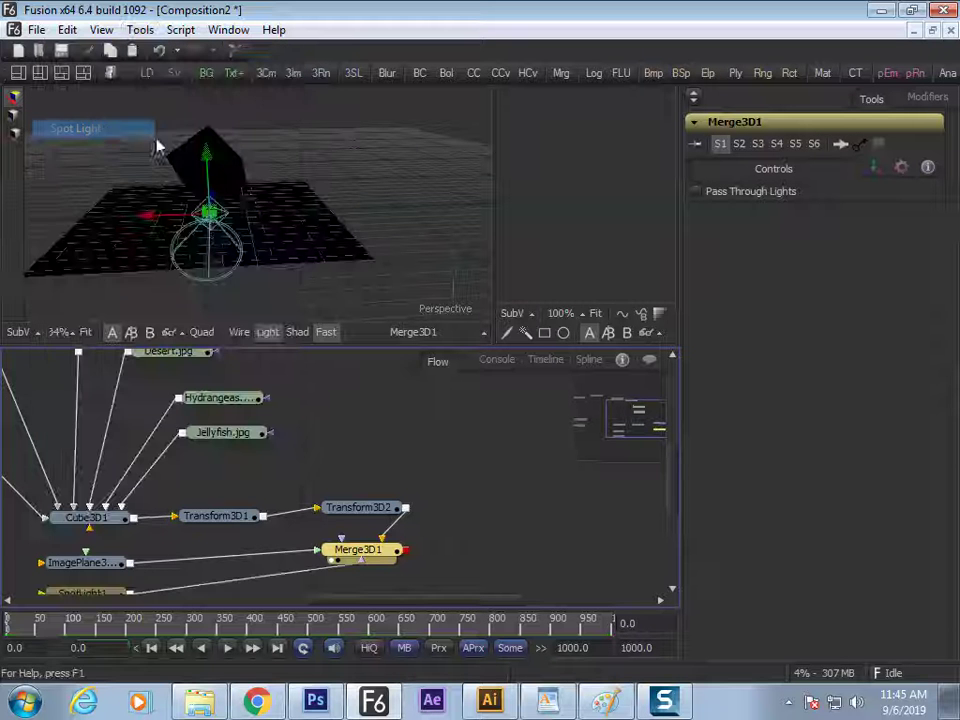
pyautogui.moveTo(118, 592); pyautogui.dragTo(515, 463)
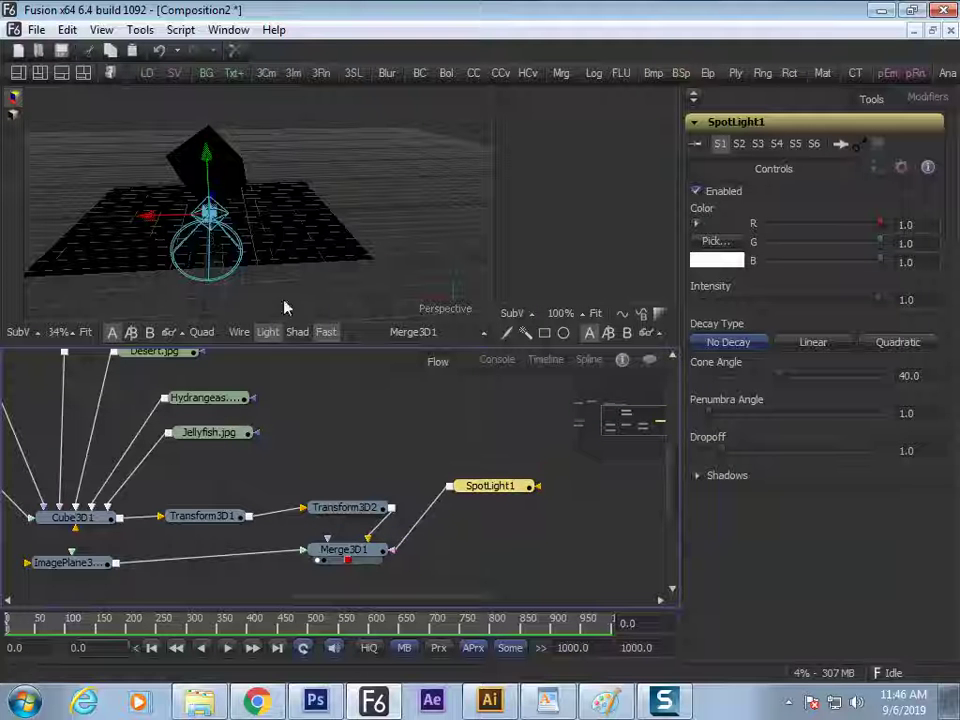
# - Enable Use Target on SpotLight1 and offset it to about -8.34 in X and 9.03 in Y
pyautogui.click(875, 168)
pyautogui.click(706, 526)
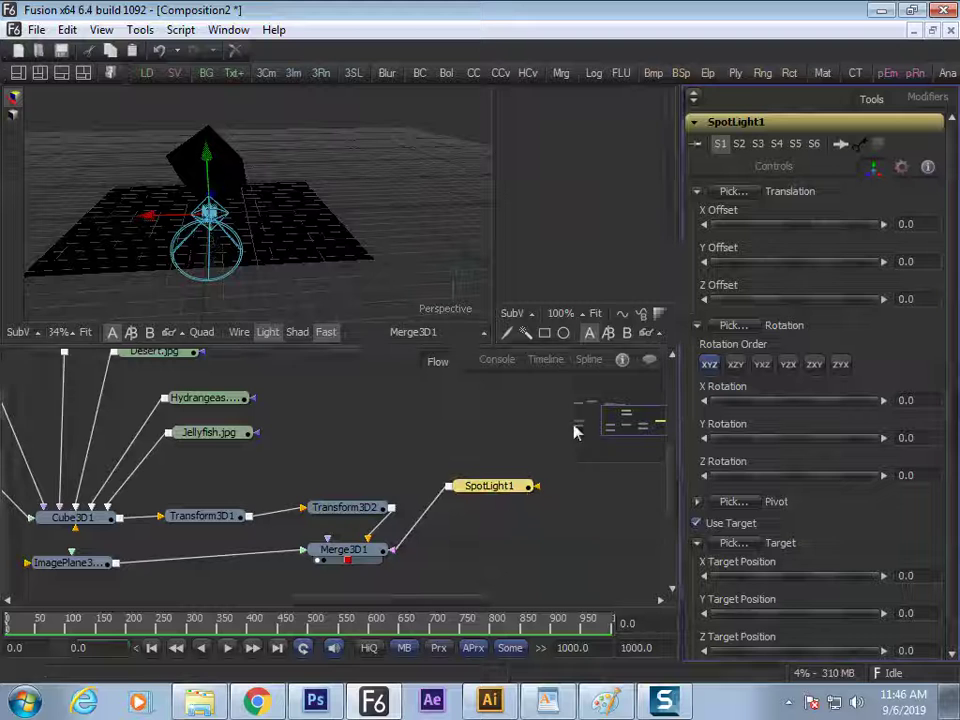
pyautogui.moveTo(768, 232); pyautogui.dragTo(420, 287)
pyautogui.moveTo(784, 262); pyautogui.dragTo(927, 298)
pyautogui.moveTo(785, 270); pyautogui.dragTo(843, 272)
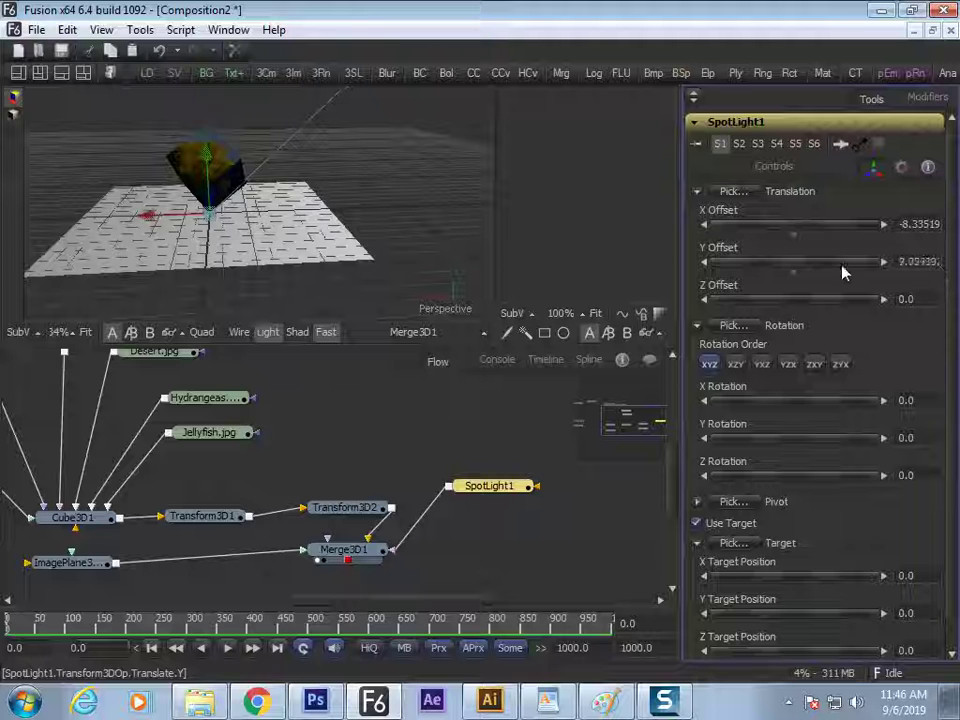
# - Turn on shadows in the perspective view and examine the cube's shadow on the plane from other angles
pyautogui.click(301, 336)
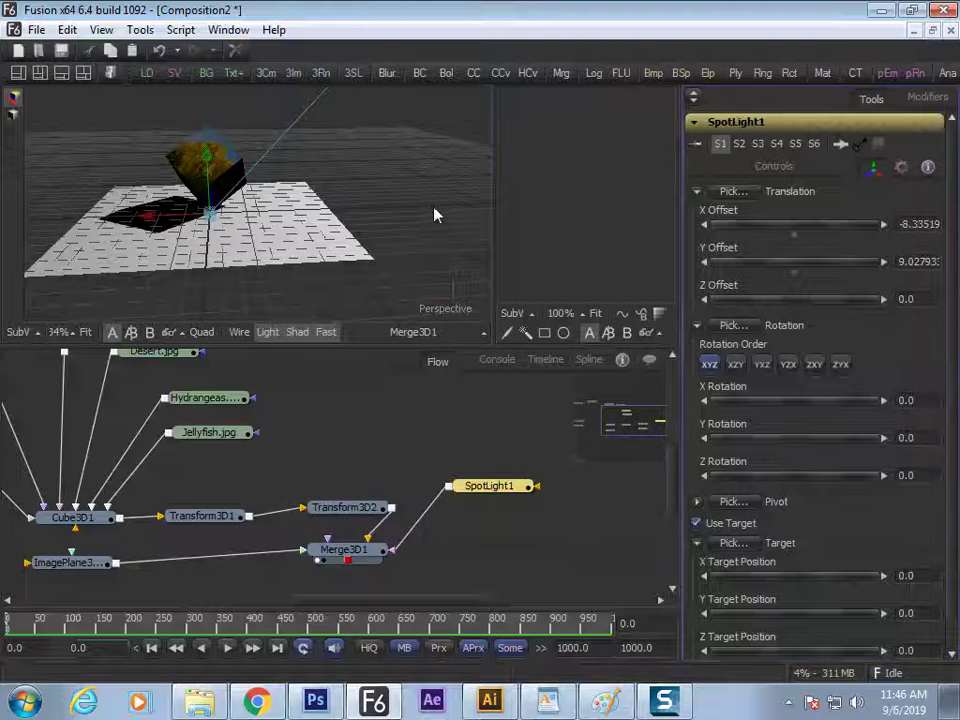
pyautogui.press('F4')
pyautogui.moveTo(540, 355); pyautogui.dragTo(604, 336)
pyautogui.press('F4')
pyautogui.moveTo(336, 272); pyautogui.dragTo(360, 250)
# - Paste a copy of SpotLight1, connect it to Merge3D1 and place its node below the original light
pyautogui.moveTo(507, 493); pyautogui.dragTo(495, 470)
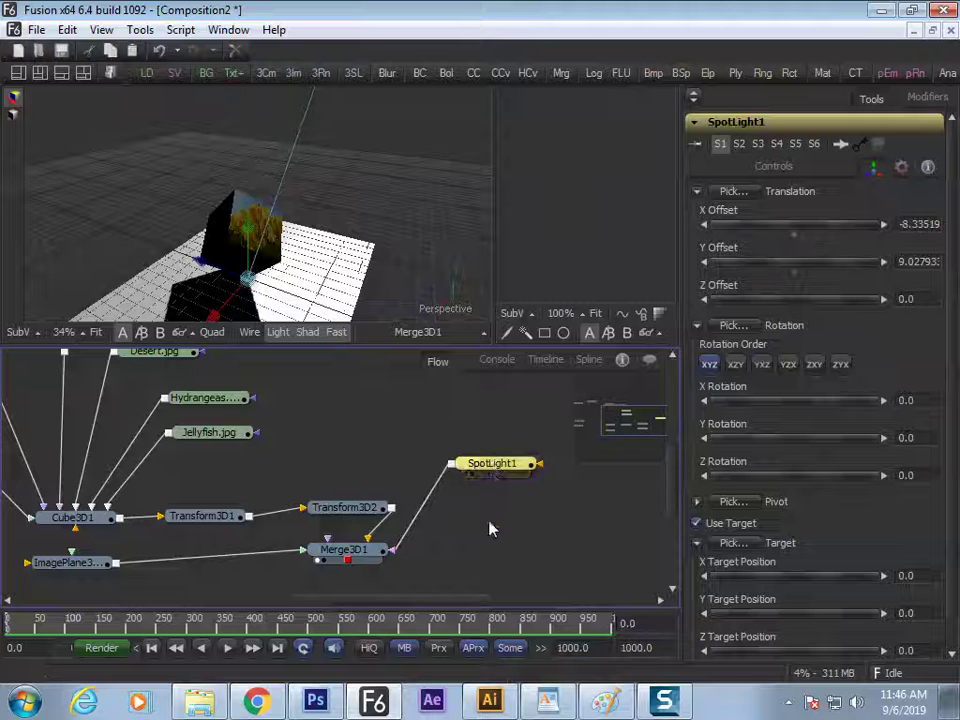
pyautogui.hotkey('ctrl', 'v')
pyautogui.moveTo(531, 521); pyautogui.dragTo(350, 552)
pyautogui.moveTo(482, 521); pyautogui.dragTo(492, 528)
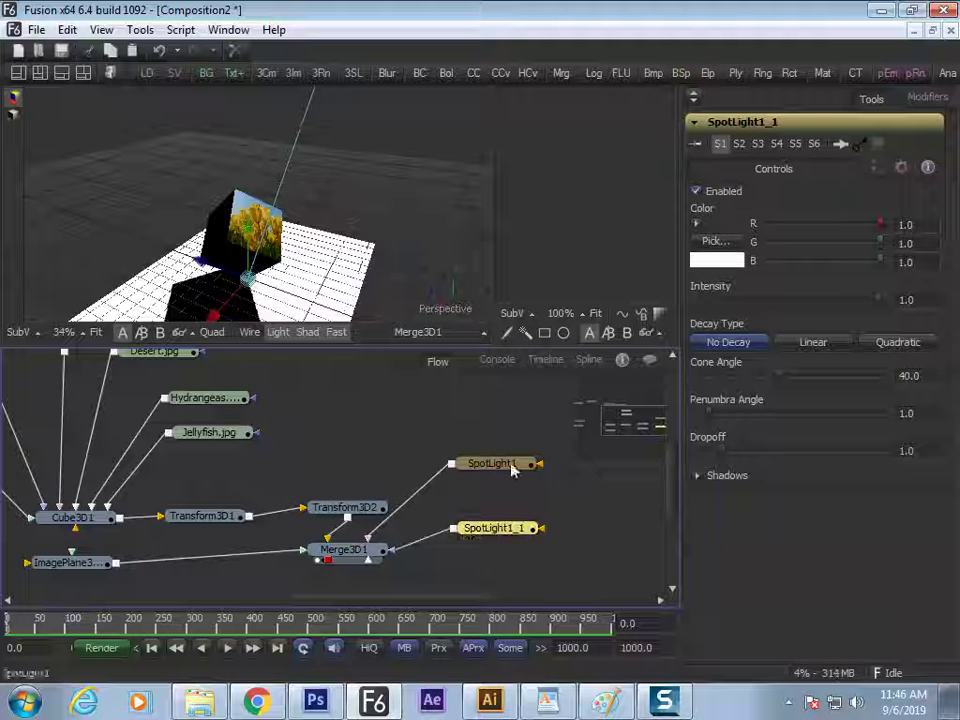
# - Offset SpotLight1_1 to about -5.30 in X and 11.66 in Y
pyautogui.click(873, 170)
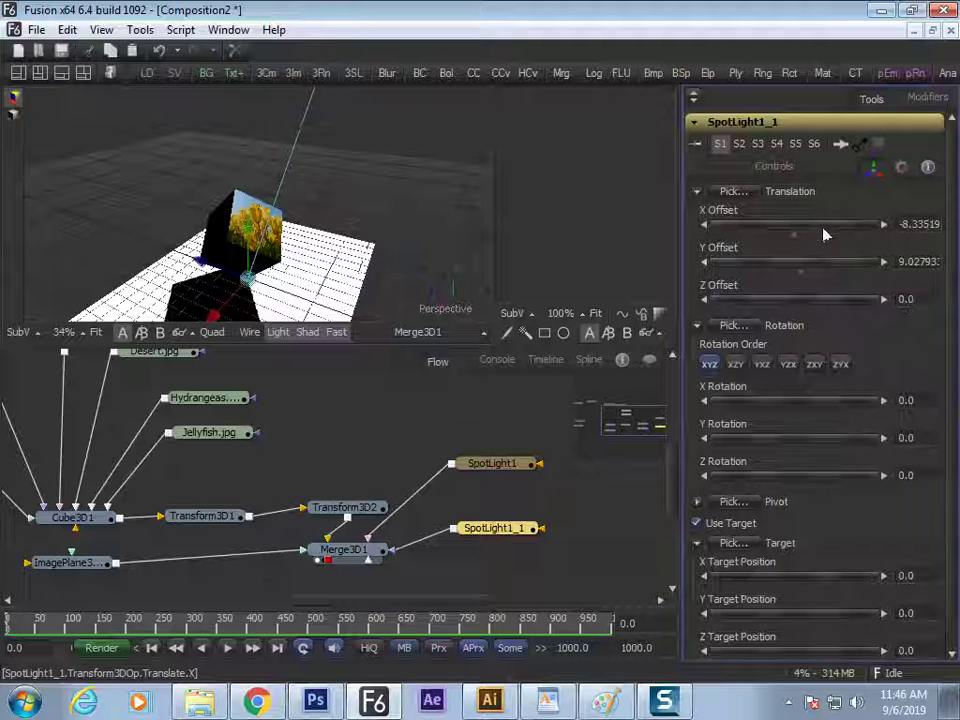
pyautogui.moveTo(825, 229); pyautogui.dragTo(340, 275)
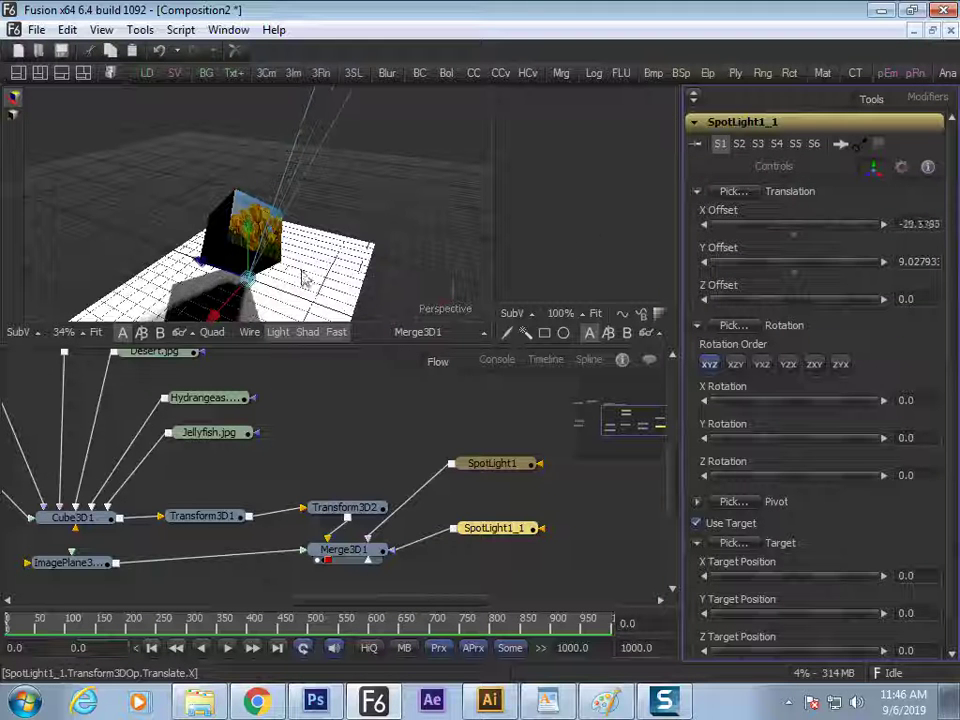
pyautogui.moveTo(198, 289); pyautogui.dragTo(902, 261)
pyautogui.moveTo(791, 268); pyautogui.dragTo(865, 270)
pyautogui.moveTo(782, 231); pyautogui.dragTo(817, 232)
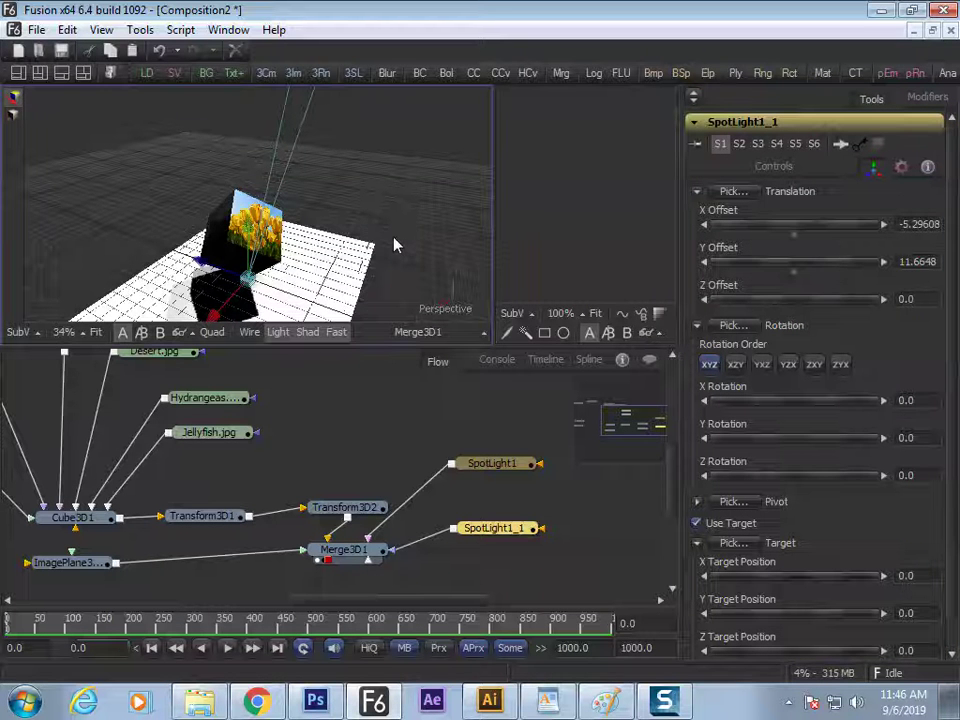
# - Move SpotLight1 in the front view across to the opposite side of the cube, at roughly the same height
pyautogui.press('q')
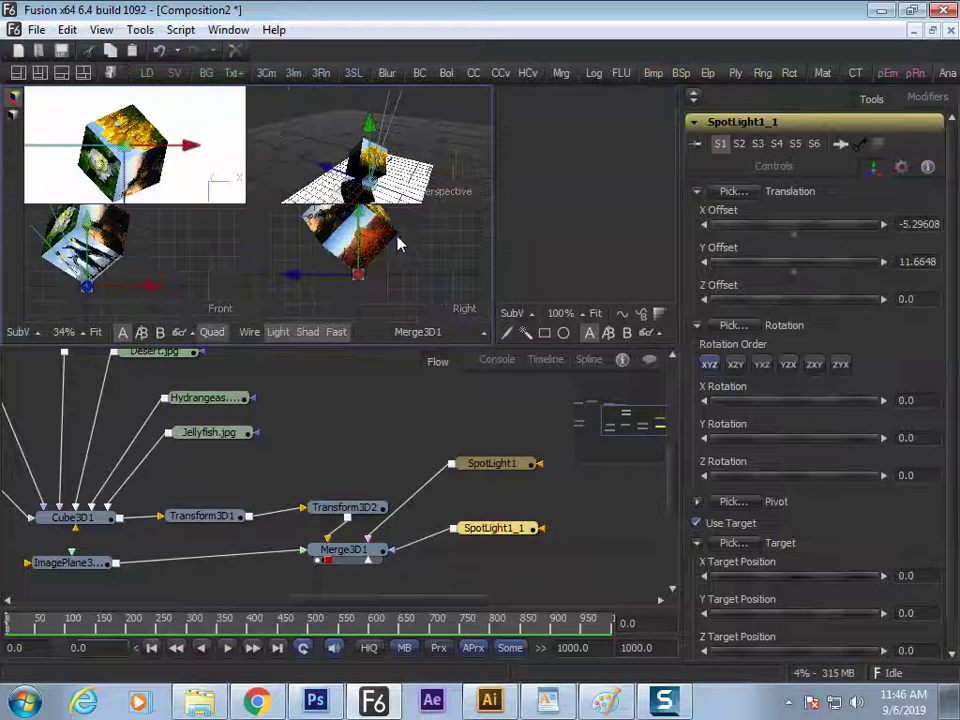
pyautogui.click(200, 252)
pyautogui.scroll(-2, 171, 229)
pyautogui.scroll(-5, 172, 235)
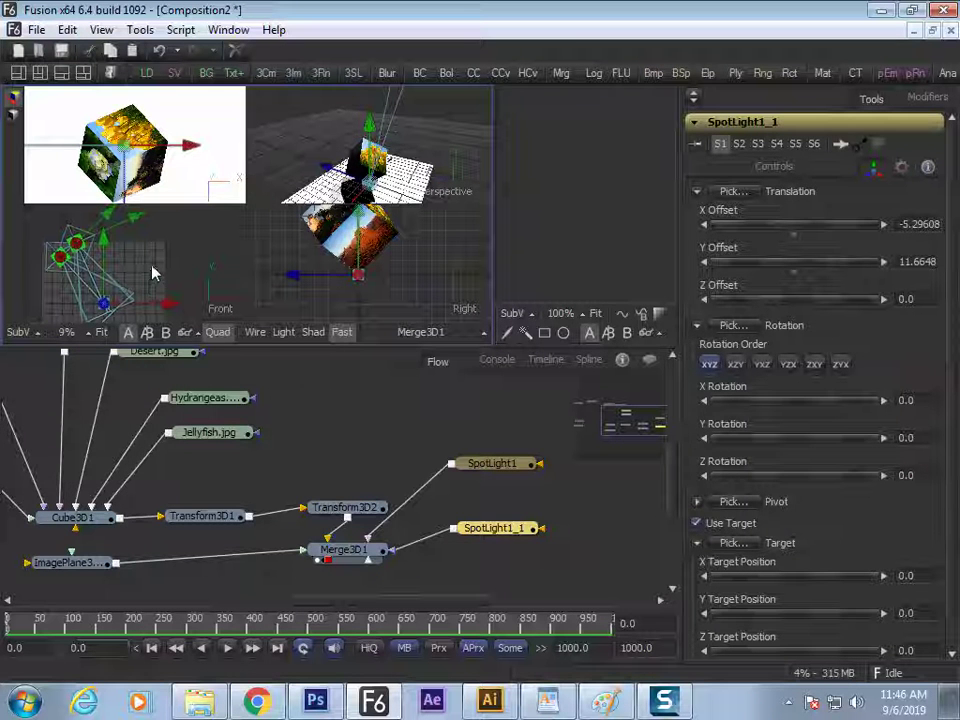
pyautogui.press('F4')
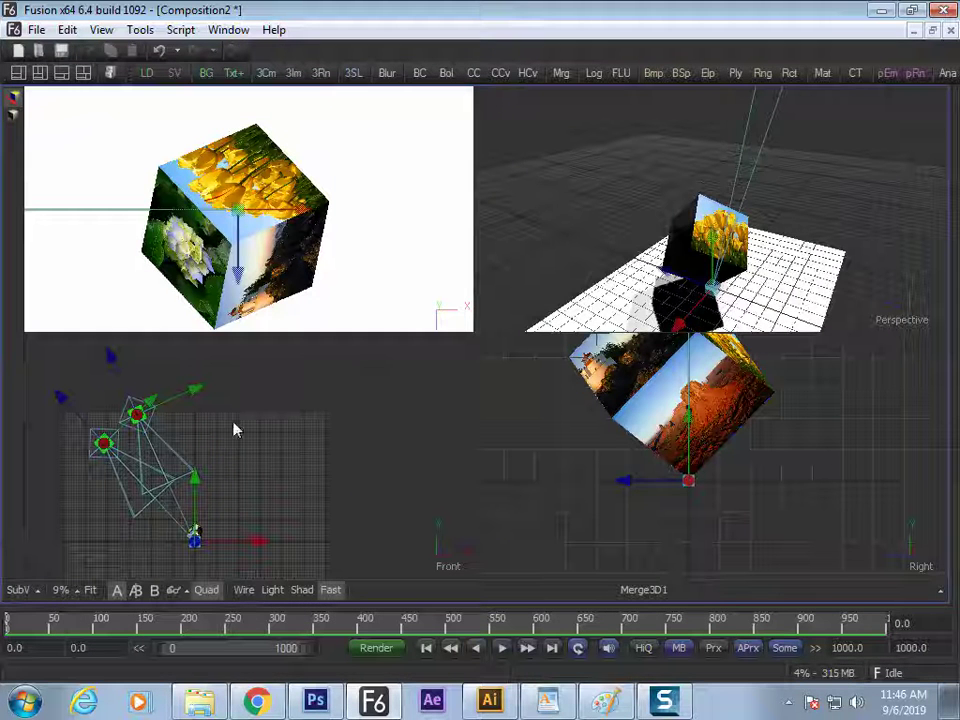
pyautogui.click(115, 458)
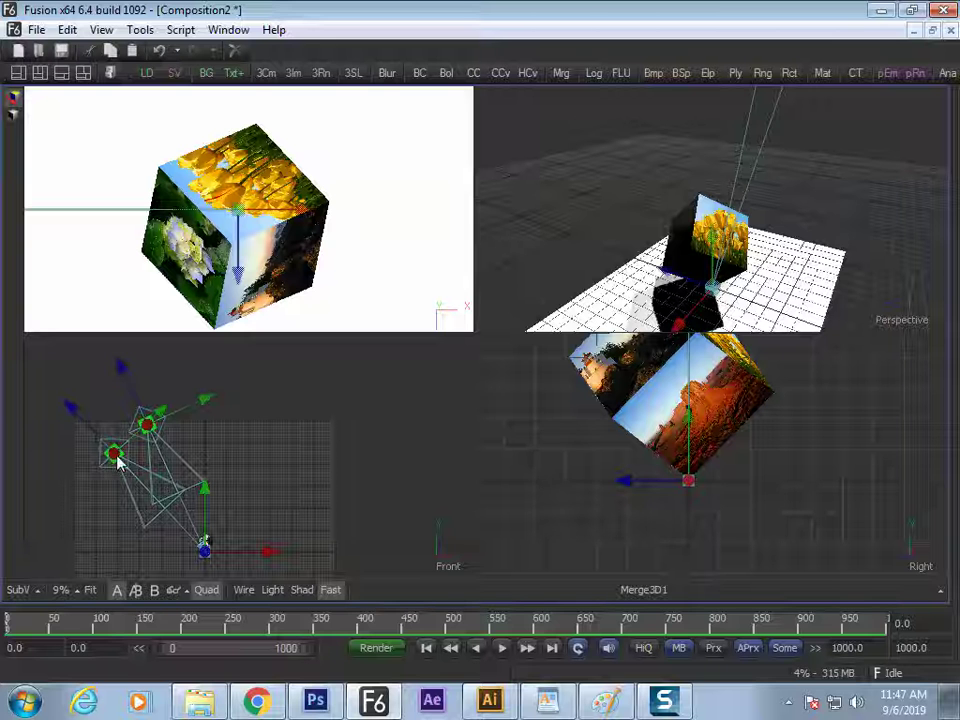
pyautogui.click(120, 455)
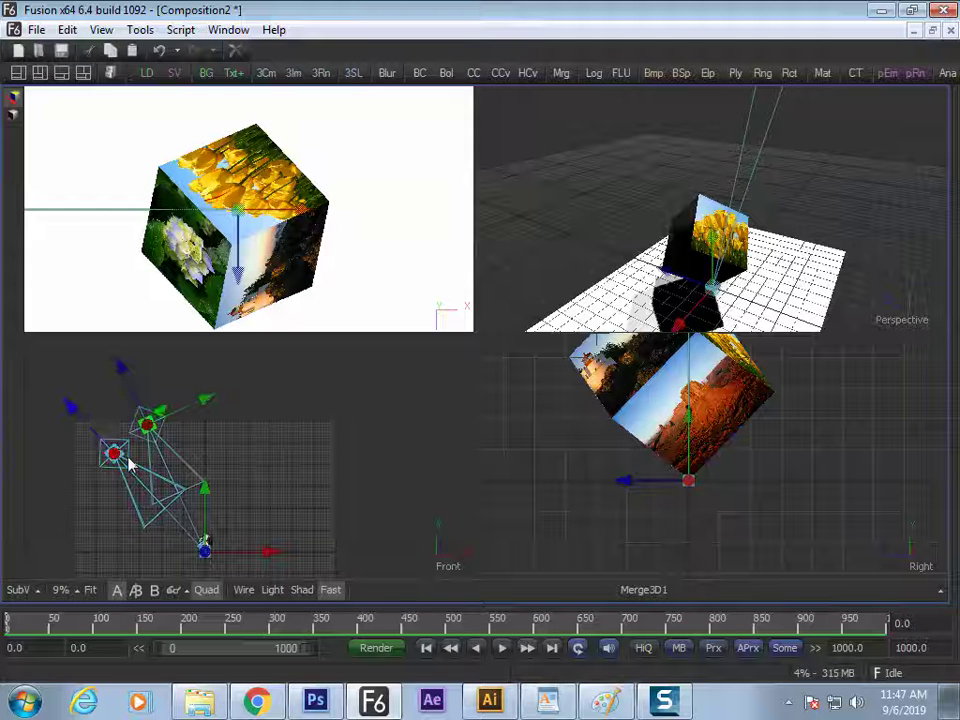
pyautogui.moveTo(157, 457); pyautogui.dragTo(332, 439)
# - Offset SpotLight1_1 to about -8.48 in X and 9.51 in Y in the front view
pyautogui.moveTo(146, 445); pyautogui.dragTo(112, 467)
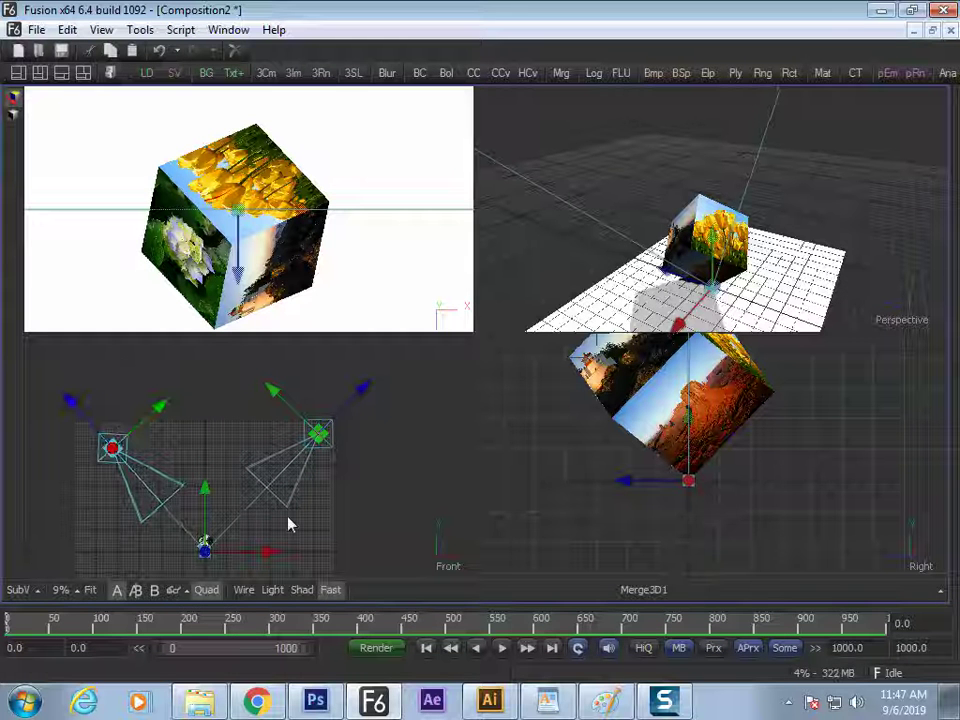
pyautogui.scroll(5, 257, 491)
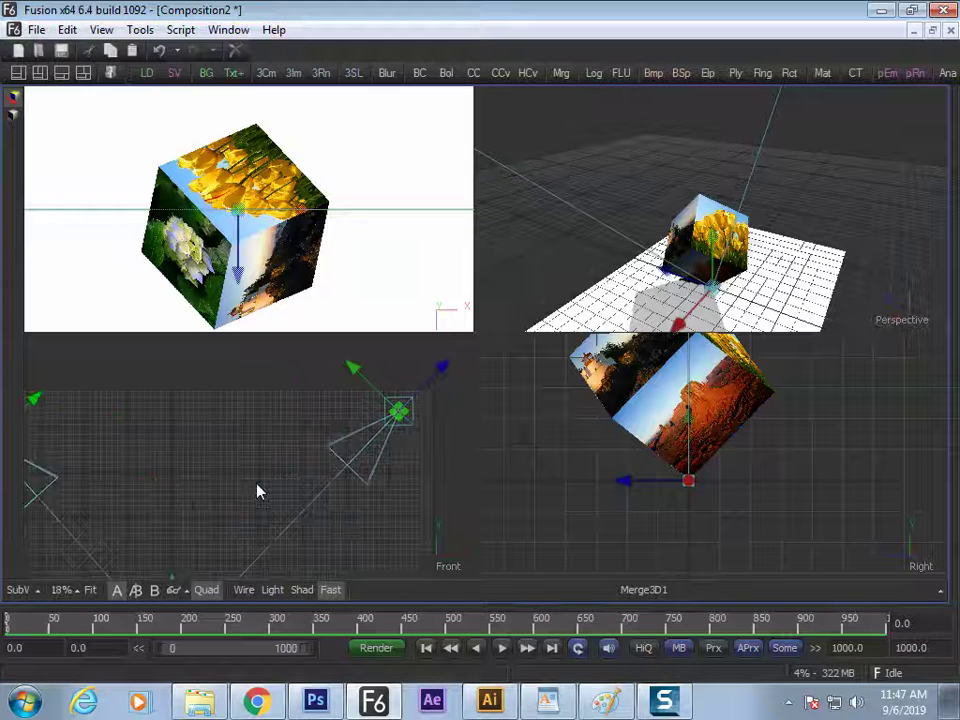
pyautogui.moveTo(260, 516); pyautogui.dragTo(273, 399)
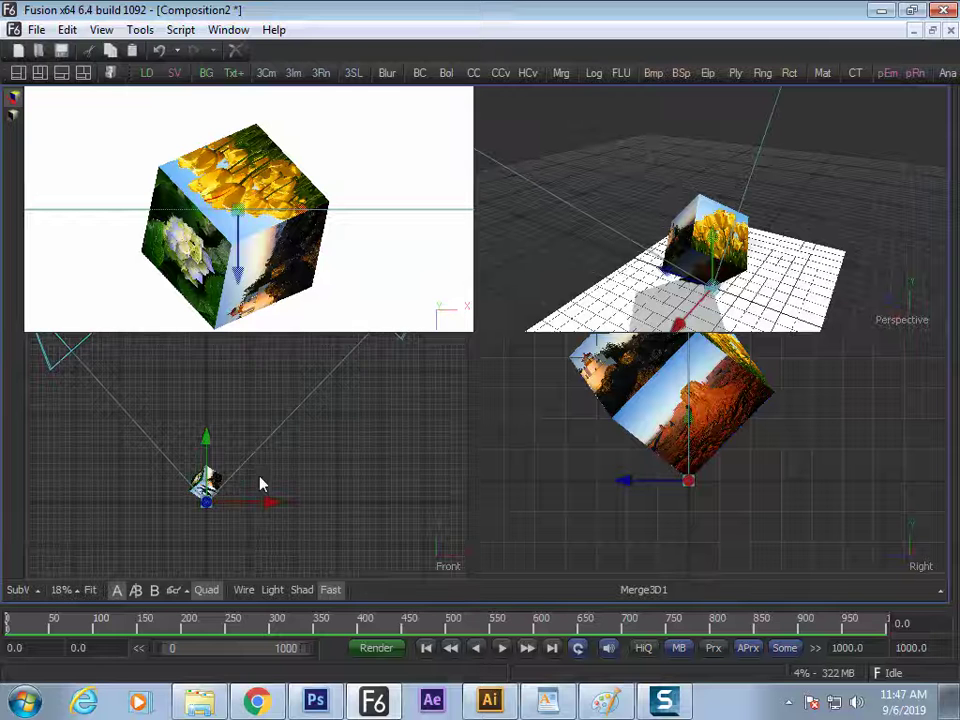
pyautogui.moveTo(263, 454); pyautogui.dragTo(262, 469)
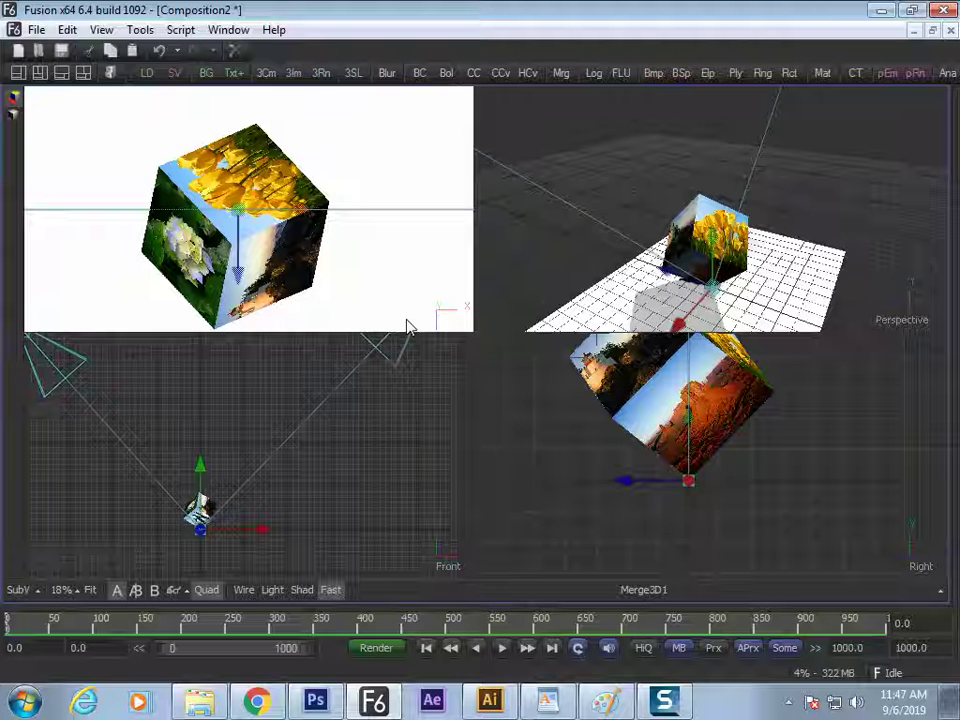
pyautogui.press('F4')
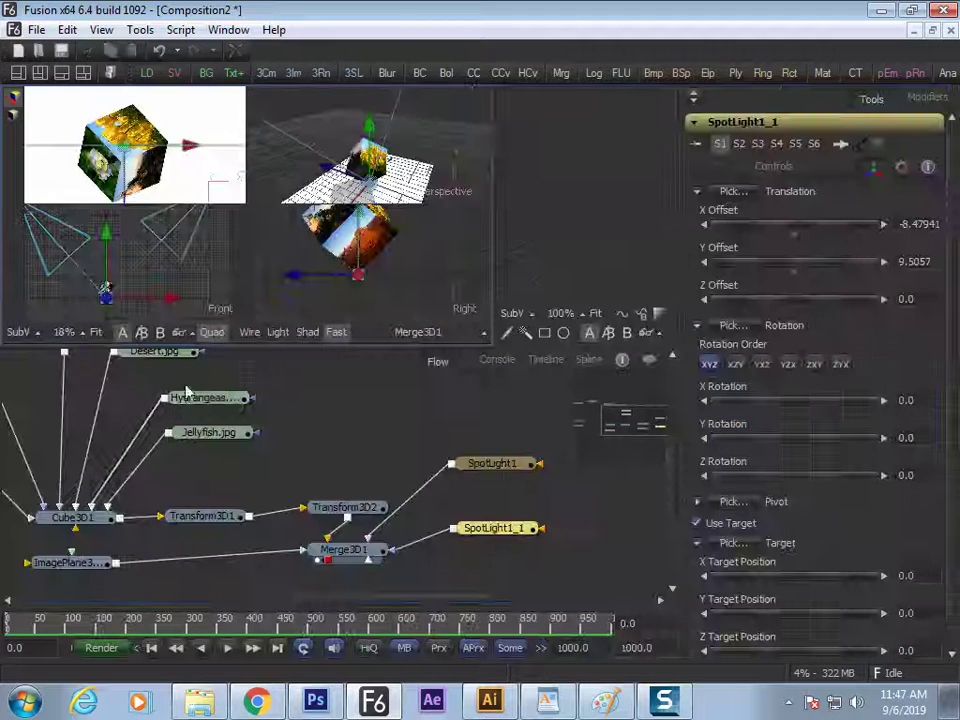
# - Show Merge3D1 in a widened second viewer and return the first viewer to a single perspective view
pyautogui.moveTo(378, 558); pyautogui.dragTo(568, 210)
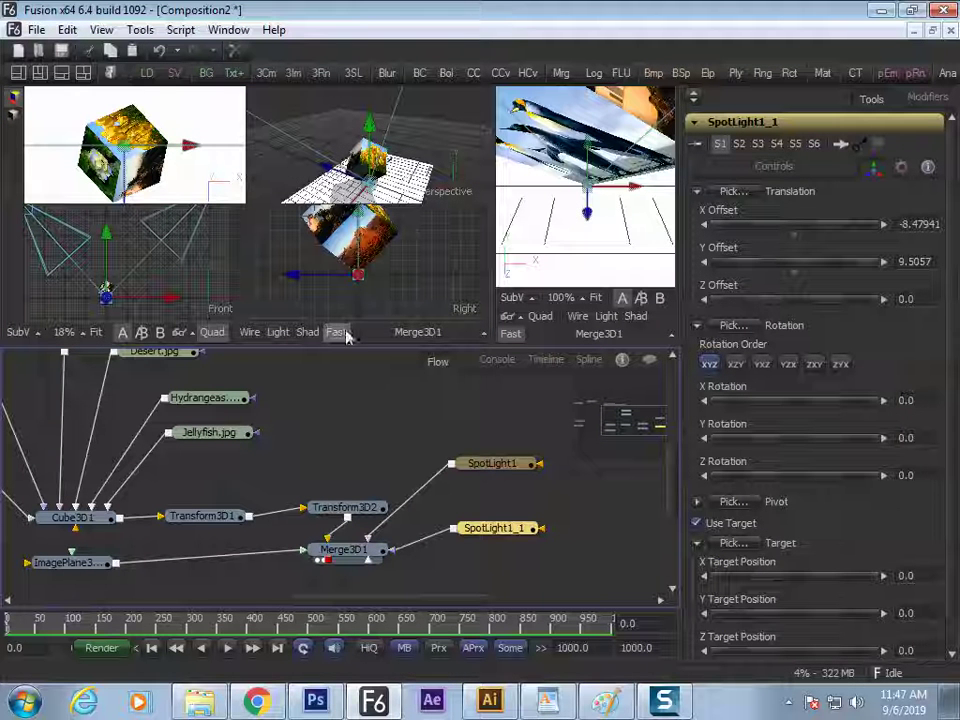
pyautogui.click(283, 287)
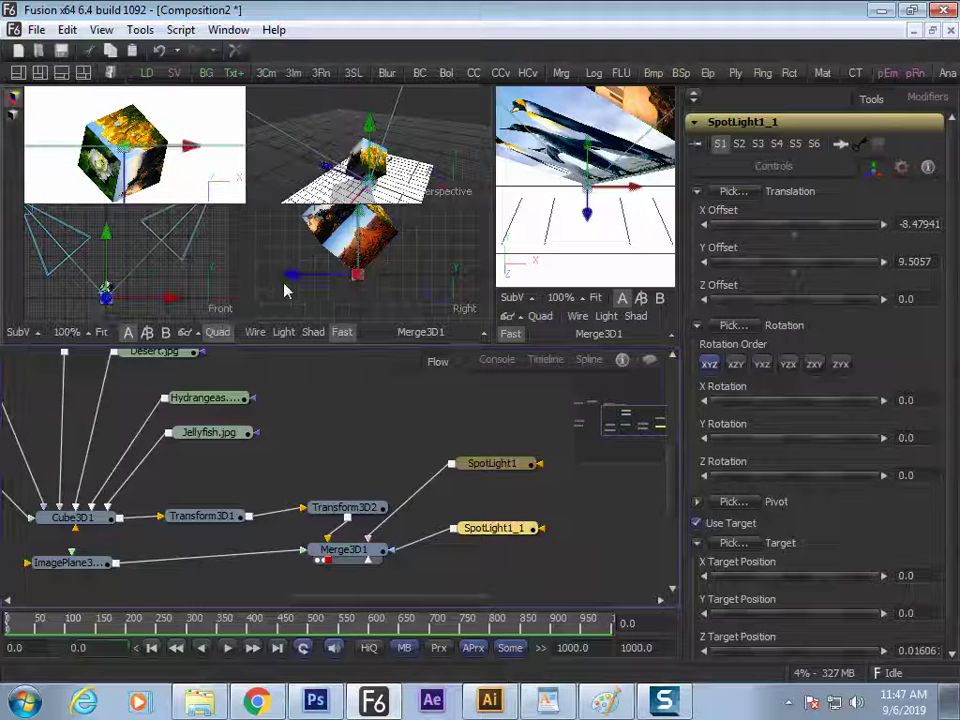
pyautogui.hotkey('ctrl', 'q')
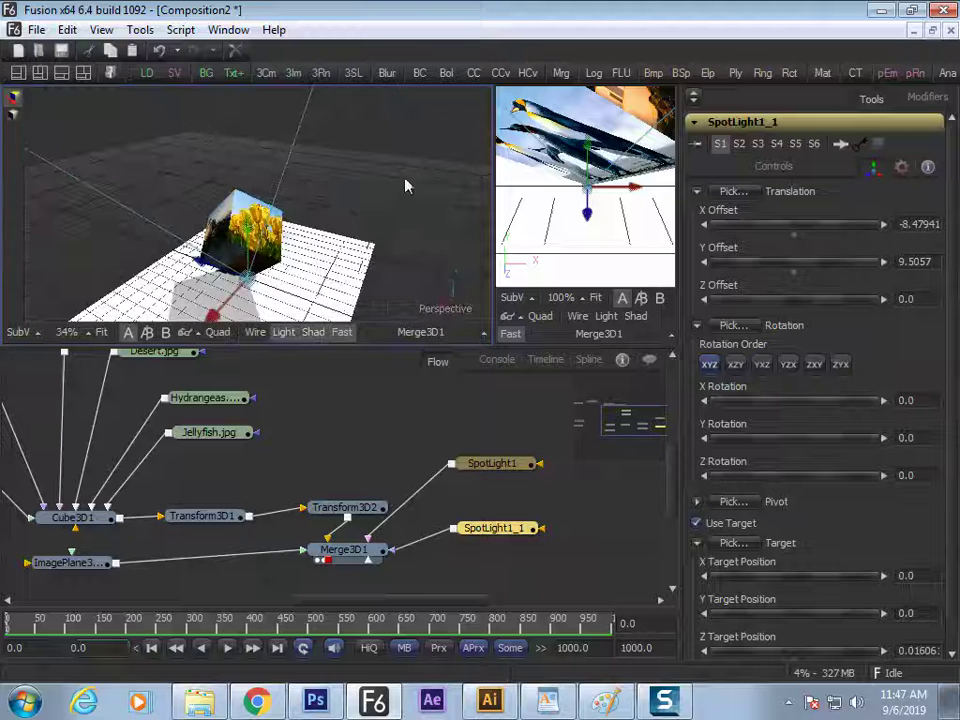
pyautogui.moveTo(494, 175); pyautogui.dragTo(258, 195)
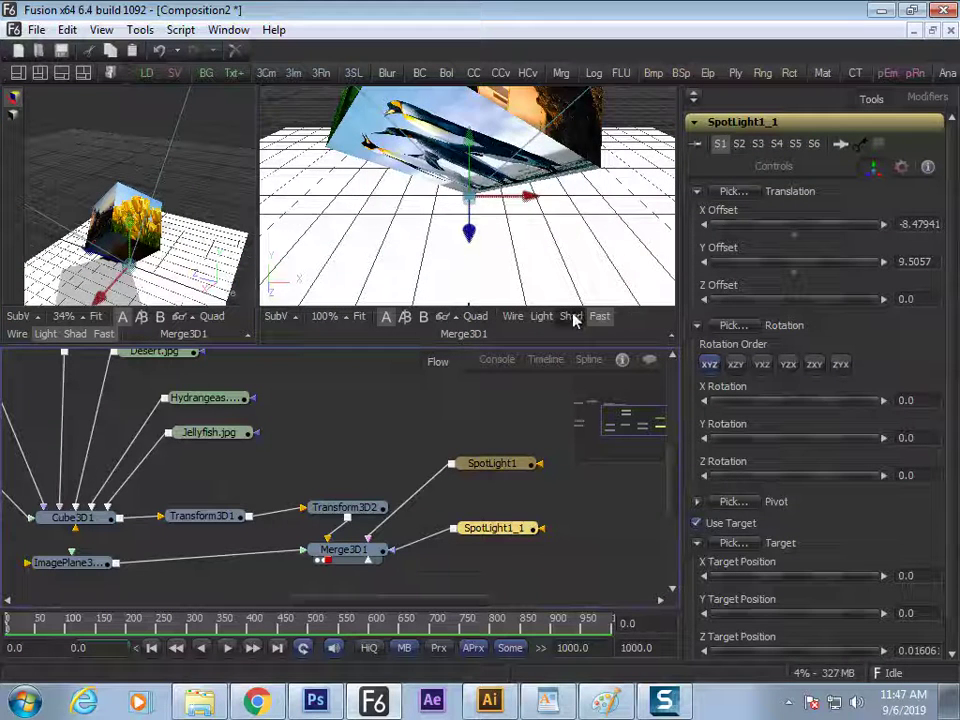
# - Turn on shadows in the second viewer, fit the scene, and examine the cube's shadows on the plane at full size
pyautogui.click(570, 317)
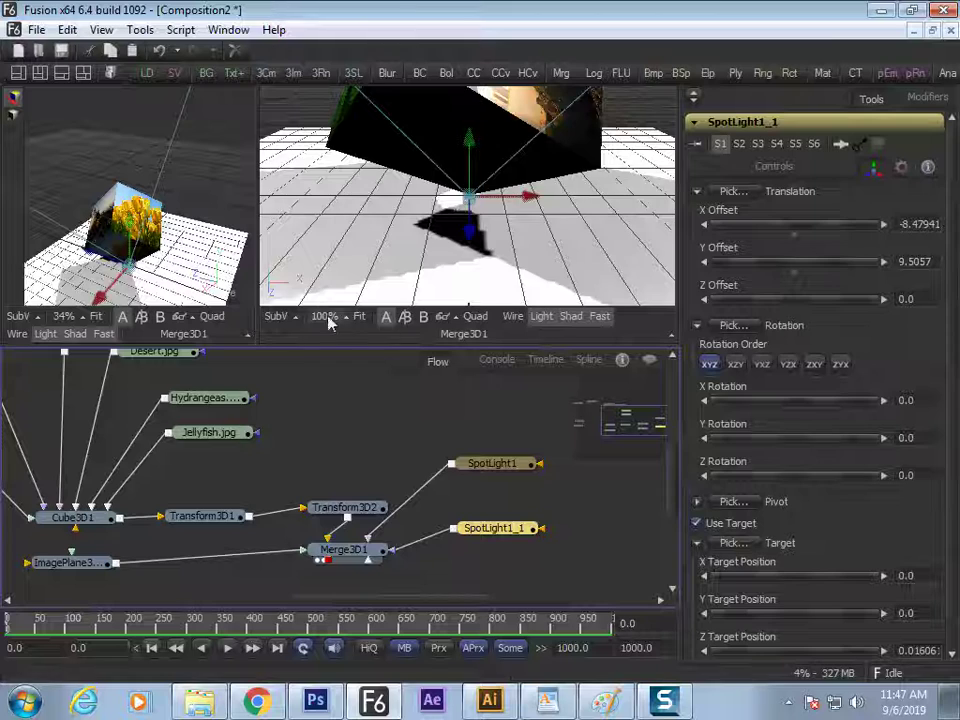
pyautogui.click(359, 316)
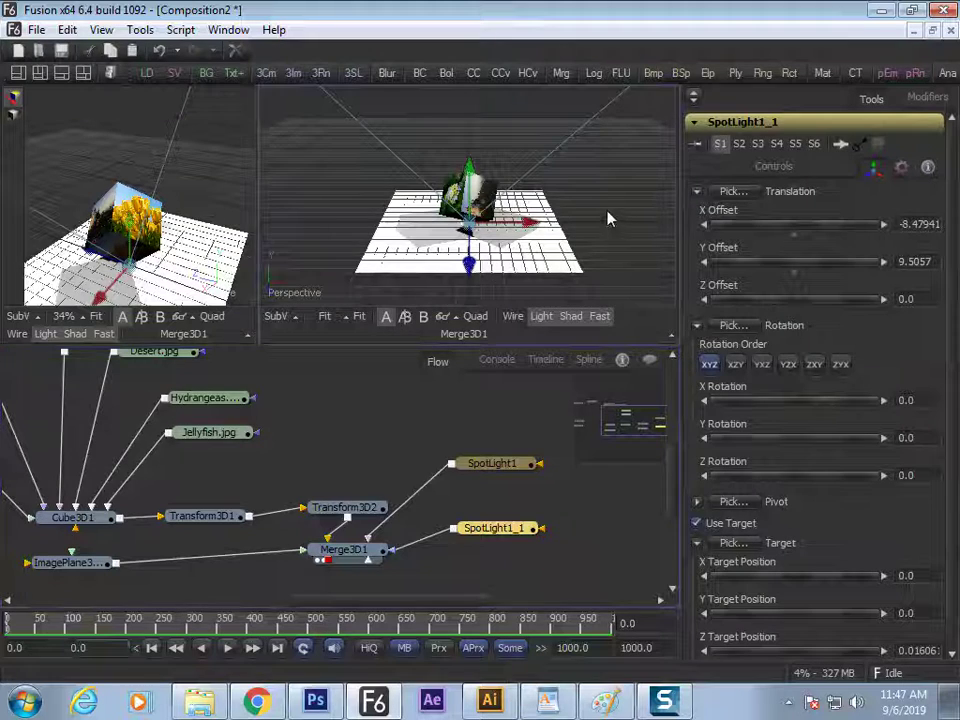
pyautogui.press('F4')
pyautogui.moveTo(619, 279); pyautogui.dragTo(512, 391)
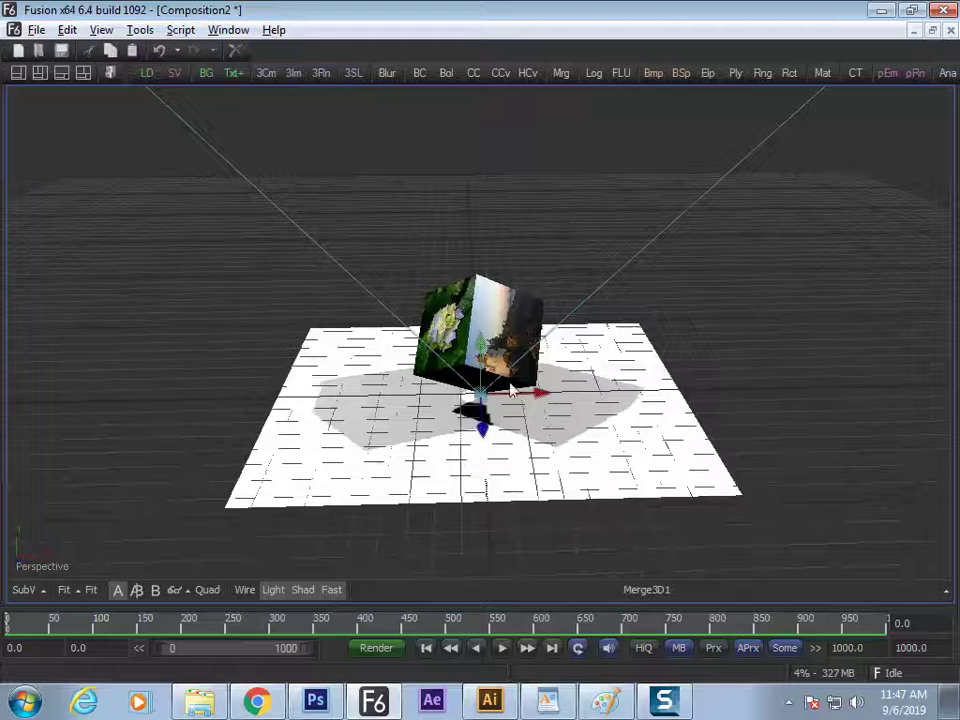
pyautogui.scroll(4, 480, 314)
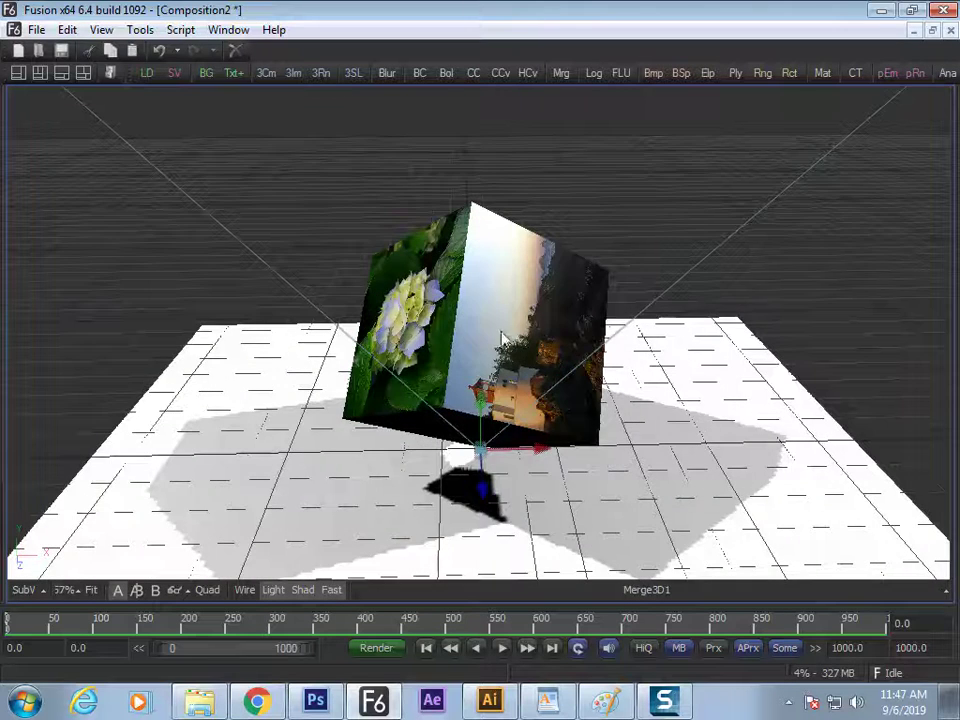
pyautogui.scroll(2, 470, 325)
pyautogui.moveTo(462, 333); pyautogui.dragTo(447, 324)
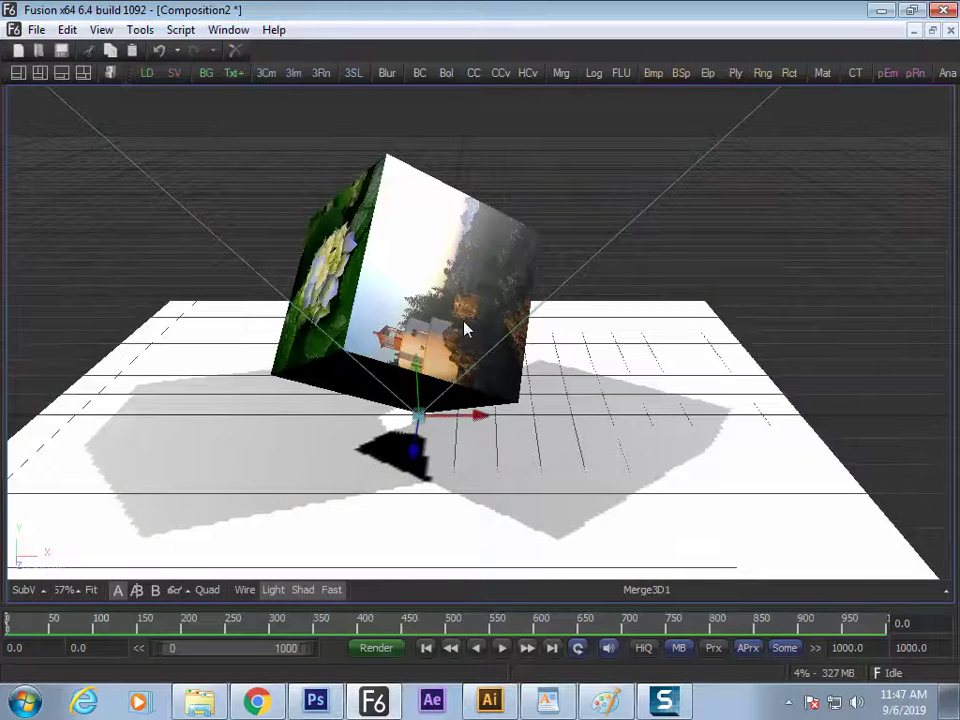
pyautogui.press('F4')
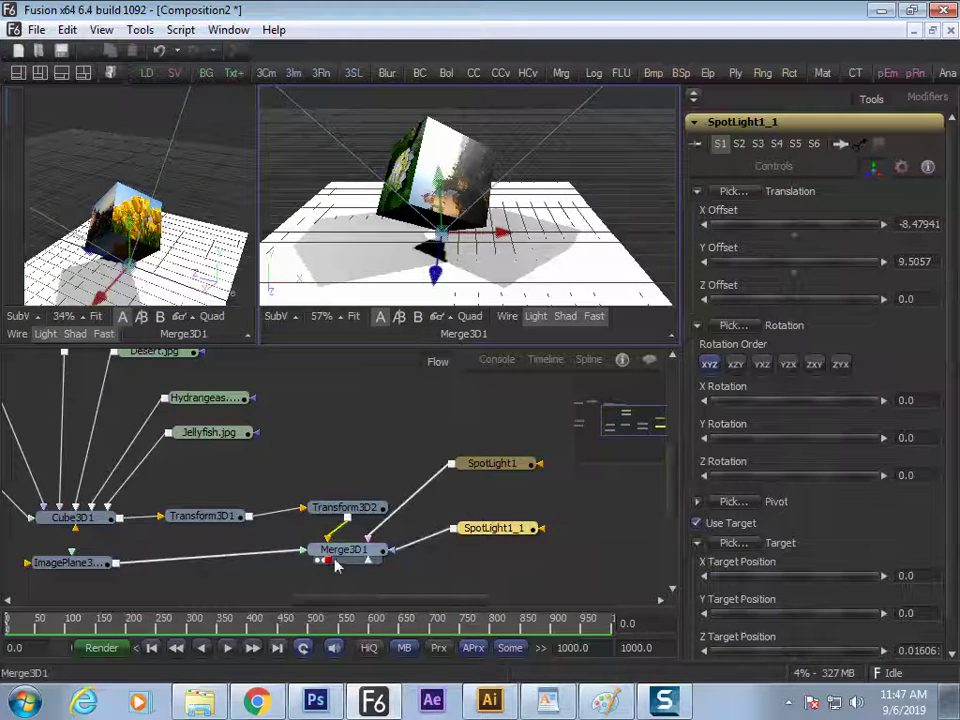
# - Shift the Merge3D1 node slightly toward the spot lights and turn the cube slightly using Transform3D2's rotation
pyautogui.moveTo(385, 551); pyautogui.dragTo(404, 551)
pyautogui.click(345, 506)
pyautogui.moveTo(771, 444); pyautogui.dragTo(808, 445)
# - Arrange the image loader nodes in a row above Cube3D1, with Hydrangeas.jpg and Jellyfish.jpg following Desert.jpg
pyautogui.moveTo(274, 497); pyautogui.dragTo(424, 521)
pyautogui.moveTo(228, 397); pyautogui.dragTo(264, 486)
pyautogui.moveTo(148, 431); pyautogui.dragTo(190, 443)
pyautogui.moveTo(360, 470); pyautogui.dragTo(364, 459)
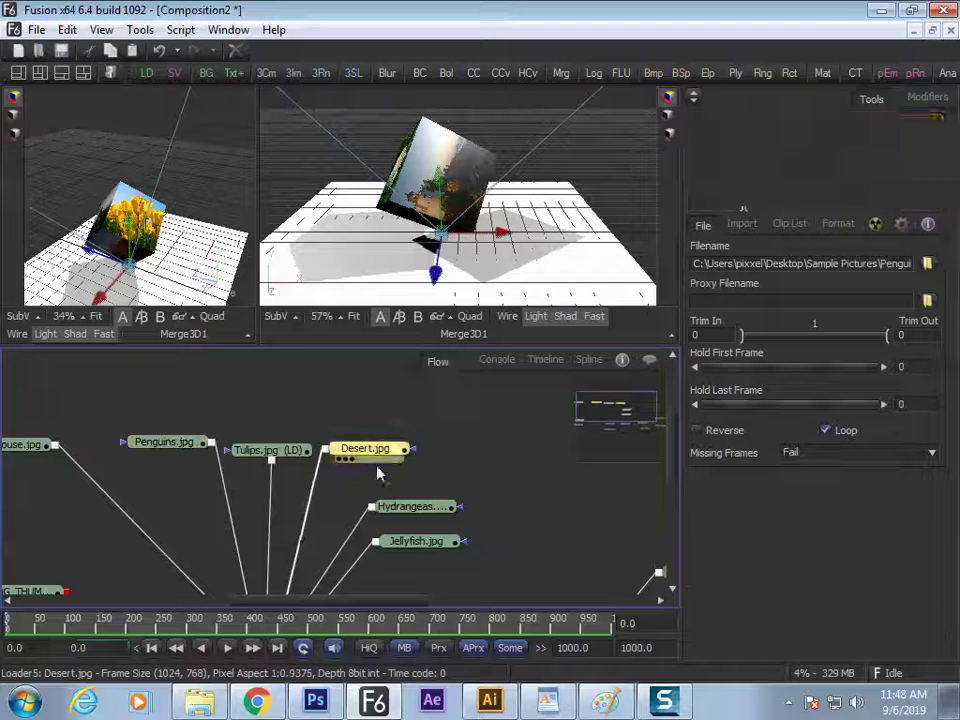
pyautogui.moveTo(460, 453); pyautogui.dragTo(472, 446)
pyautogui.moveTo(445, 546); pyautogui.dragTo(599, 453)
pyautogui.scroll(1, 558, 469)
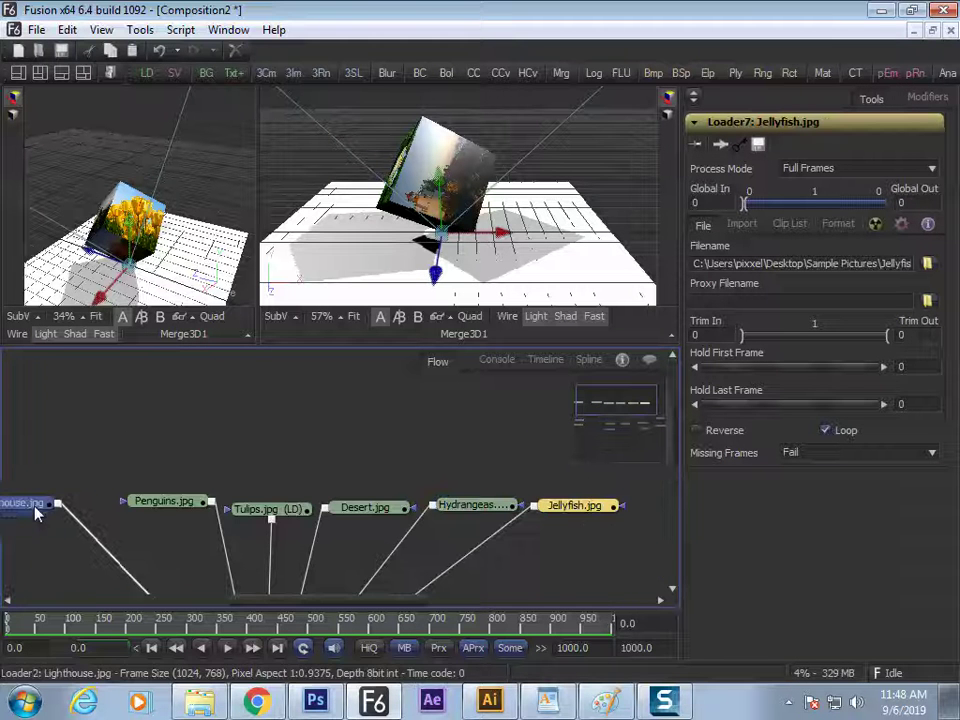
pyautogui.click(76, 516)
pyautogui.scroll(-5, 253, 454)
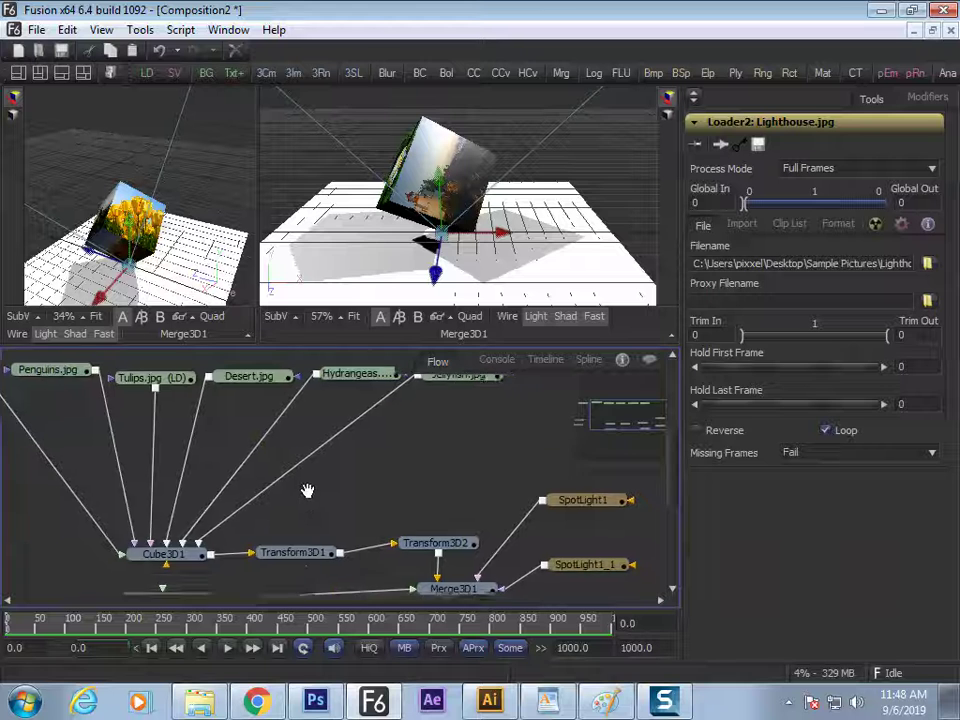
pyautogui.moveTo(248, 502); pyautogui.dragTo(275, 467)
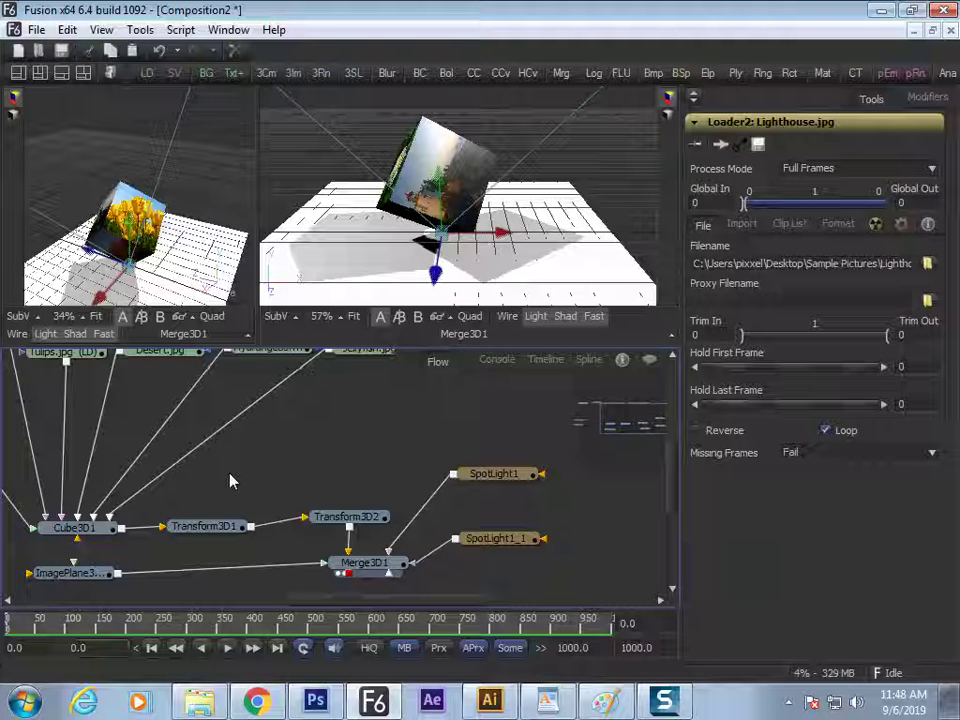
# - Save the composition as "dice design cube 3d" in the "fusion 2" folder on the desktop
pyautogui.click(36, 30)
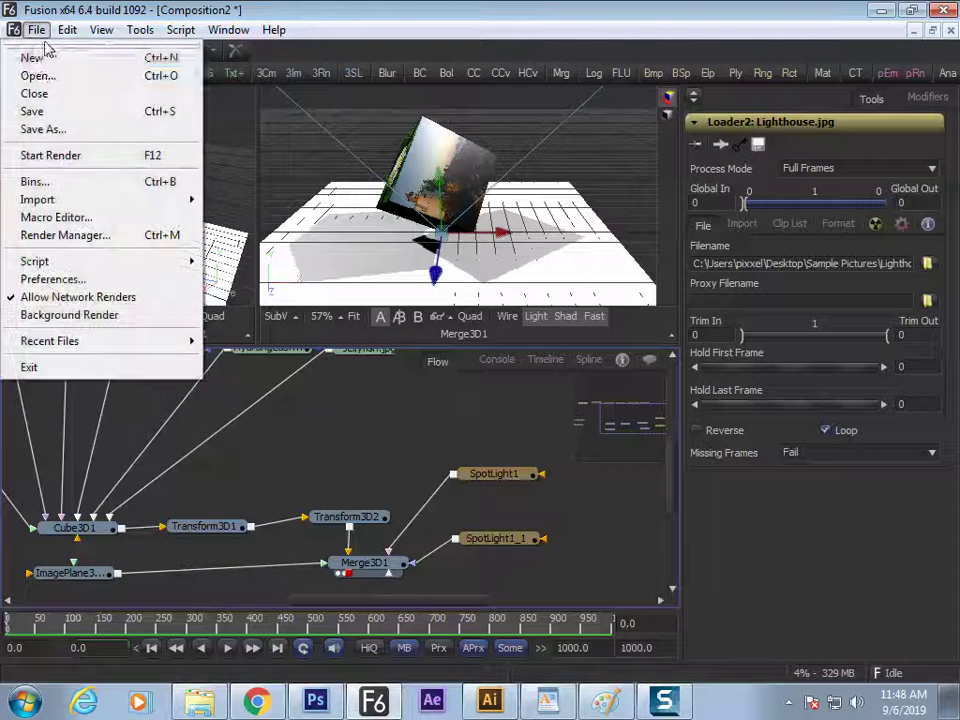
pyautogui.click(48, 113)
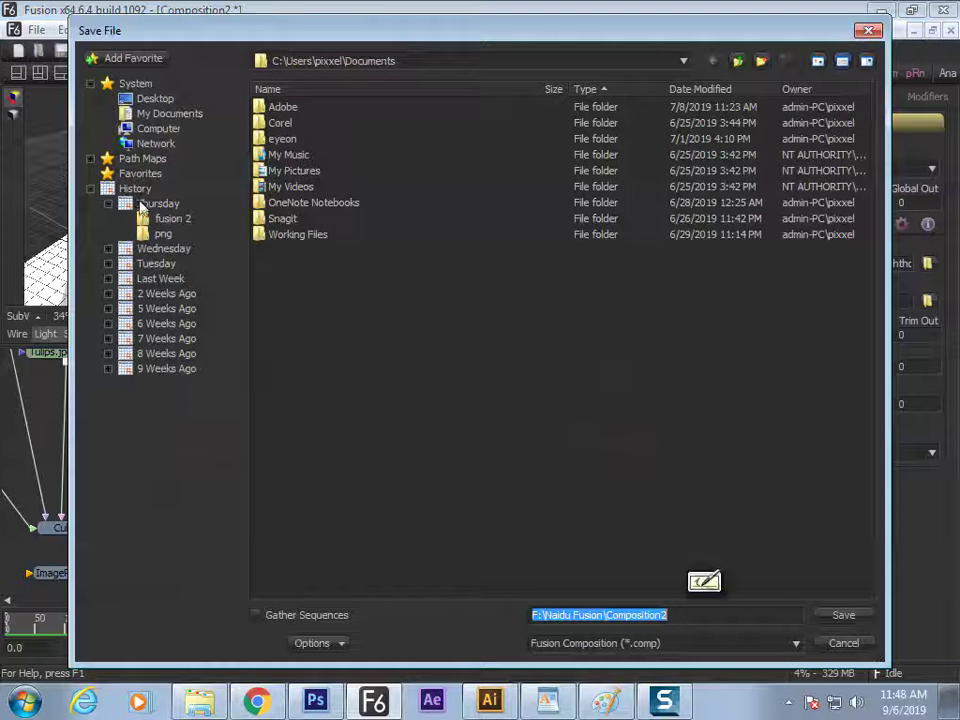
pyautogui.click(155, 98)
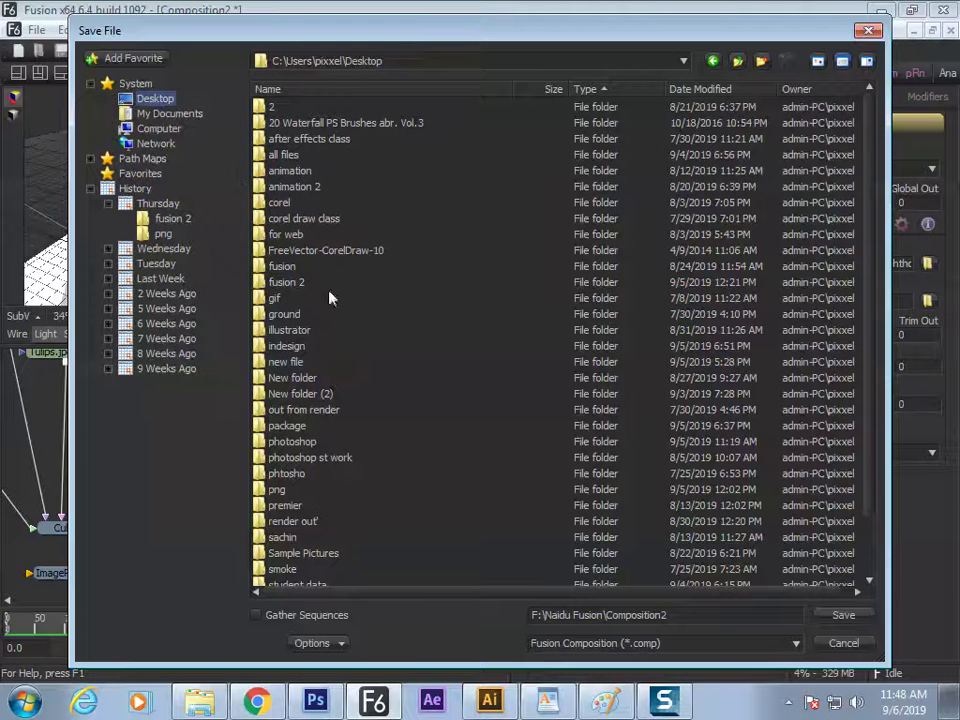
pyautogui.doubleClick(290, 282)
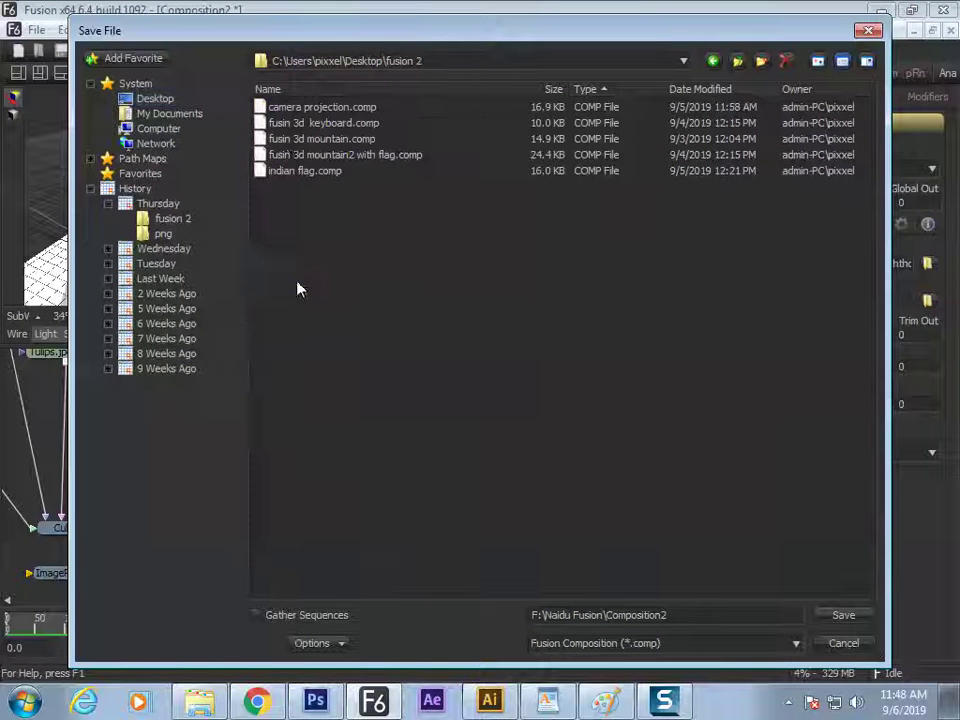
pyautogui.tripleClick(675, 612)
pyautogui.write('dice d')
pyautogui.write('ex')
pyautogui.write('ign')
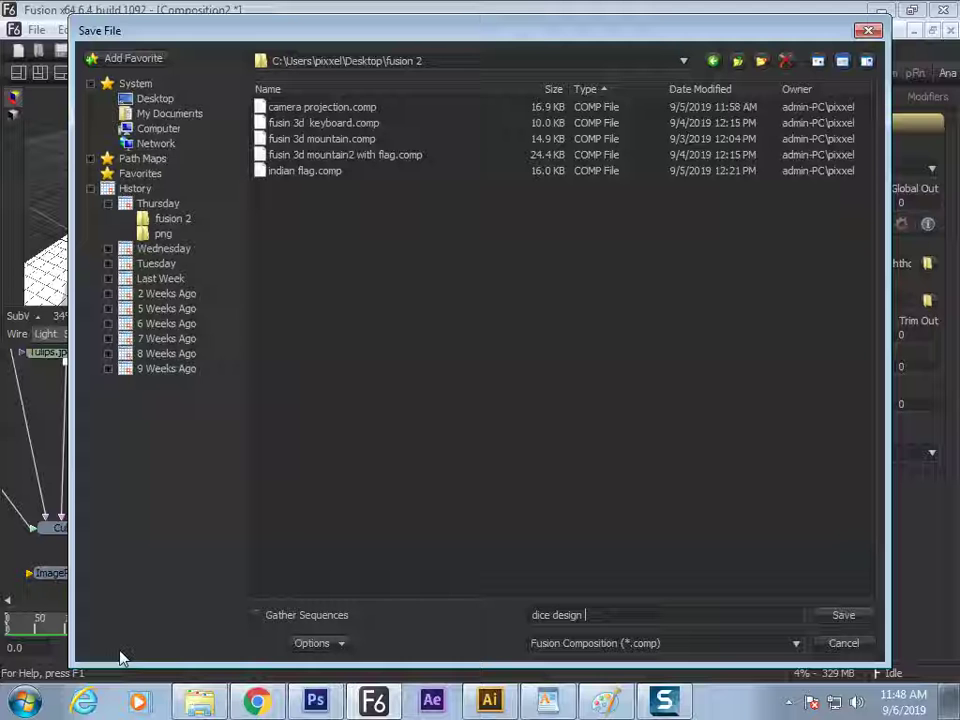
pyautogui.write(' cube 3d')
pyautogui.press('Return')
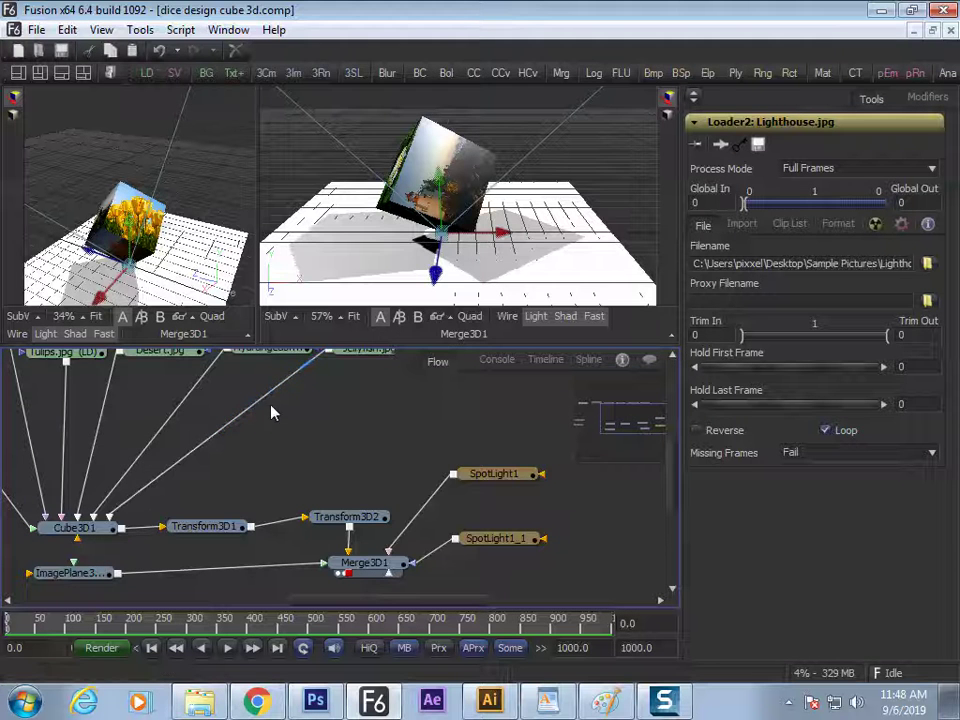
# - Switch to the Paint notes, minimize the Sample Pictures window, and handwrite a slash and a projector note beside Camera
pyautogui.hotkey('alt', 'Tab')
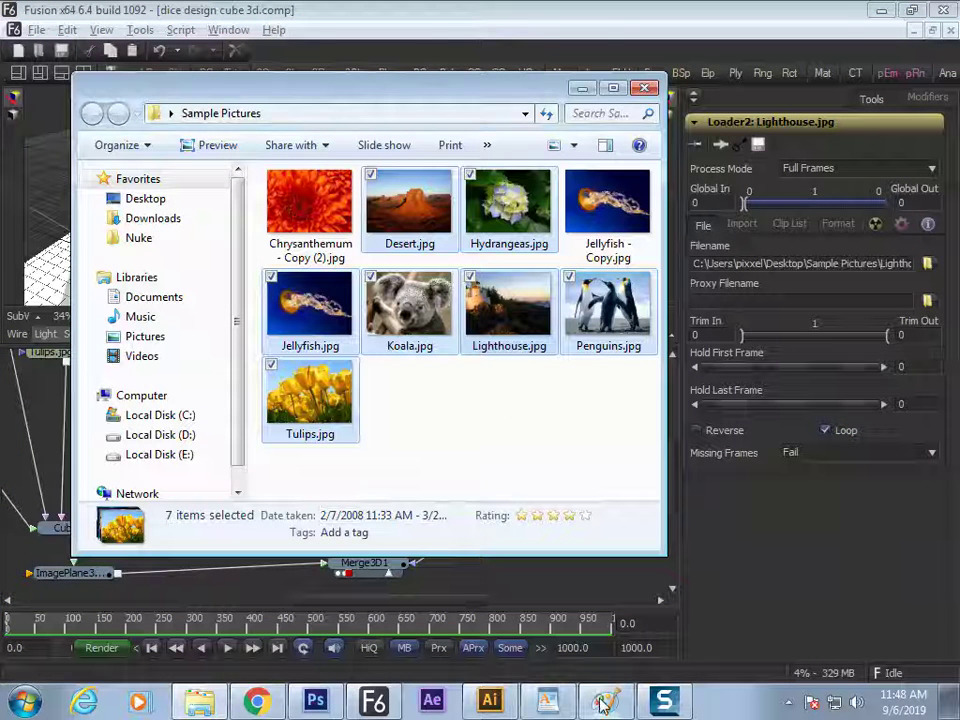
pyautogui.click(547, 700)
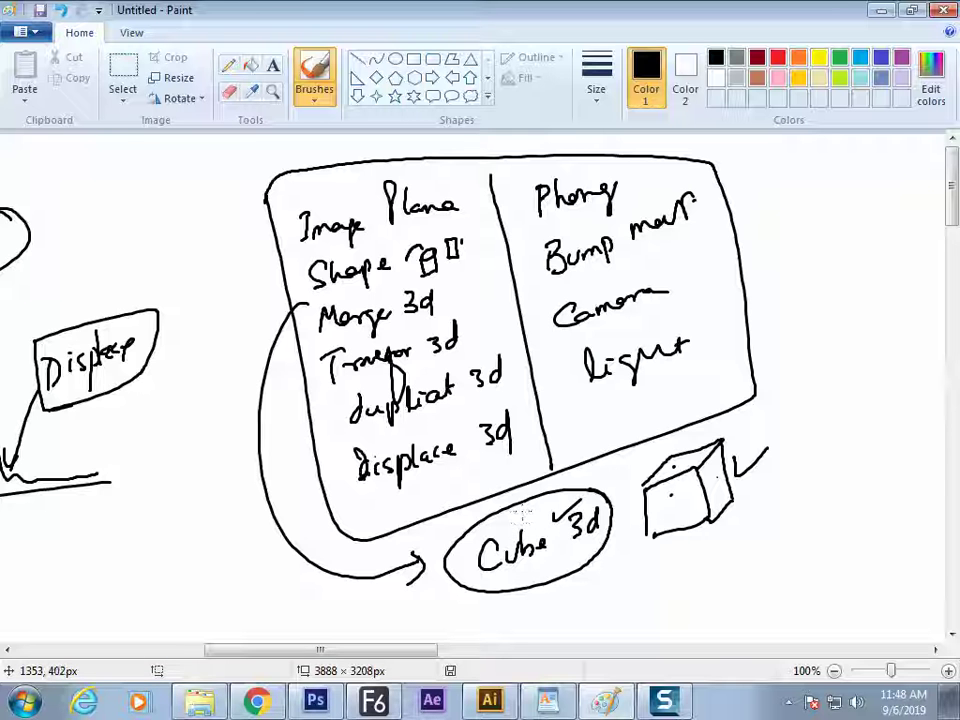
pyautogui.hotkey('alt', 'Tab')
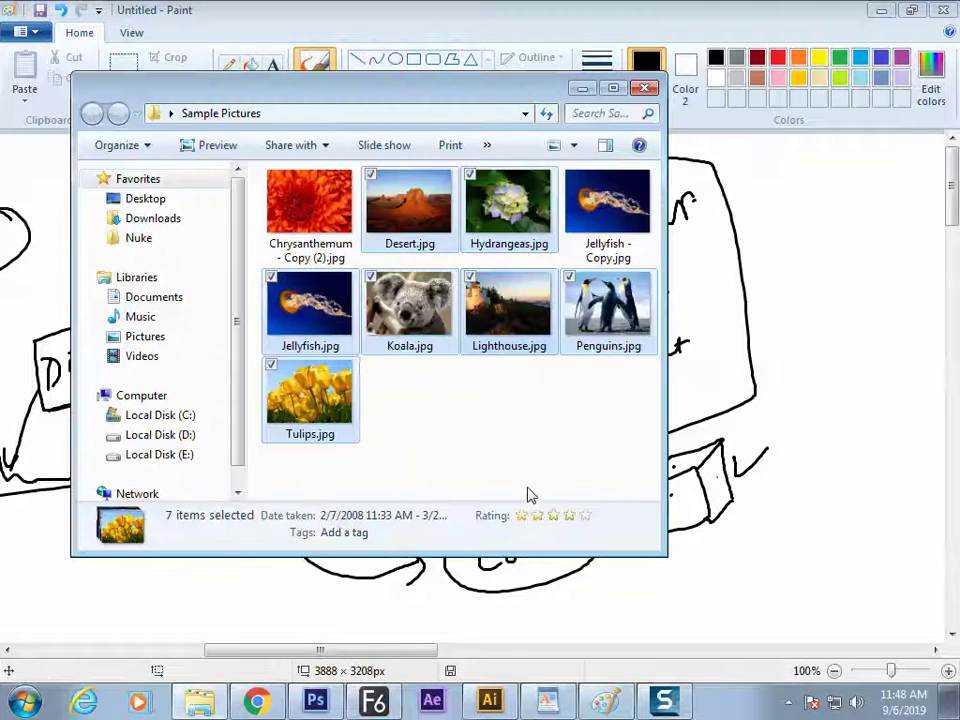
pyautogui.click(581, 89)
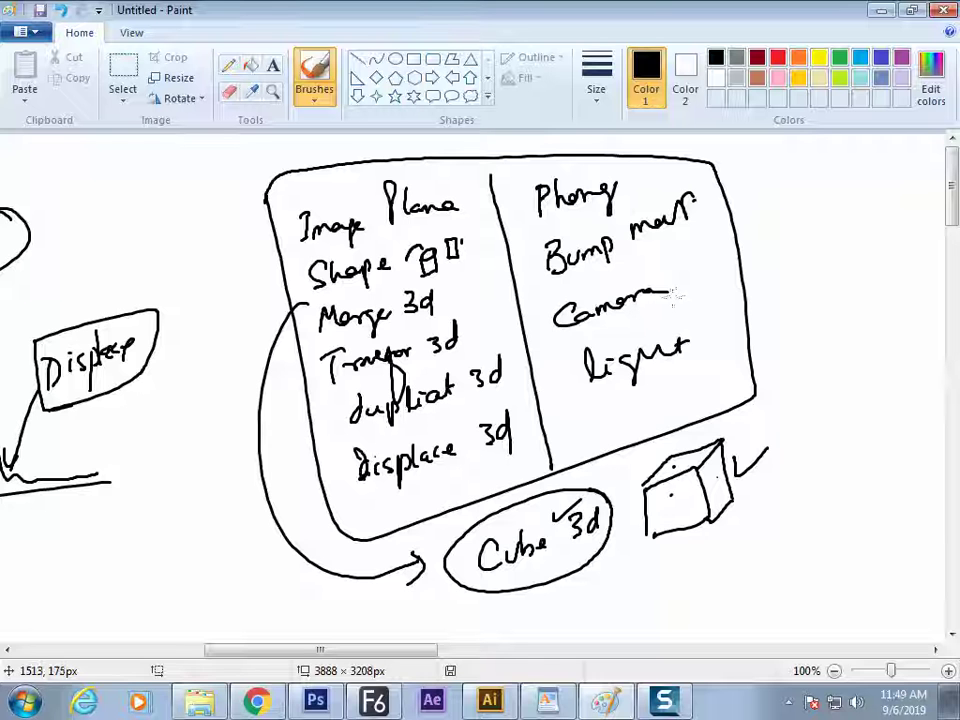
pyautogui.moveTo(679, 258); pyautogui.dragTo(665, 350)
pyautogui.moveTo(686, 305)
pyautogui.mouseDown()
pyautogui.moveTo(688, 276)
pyautogui.moveTo(708, 288)
pyautogui.moveTo(806, 267)
pyautogui.mouseUp()
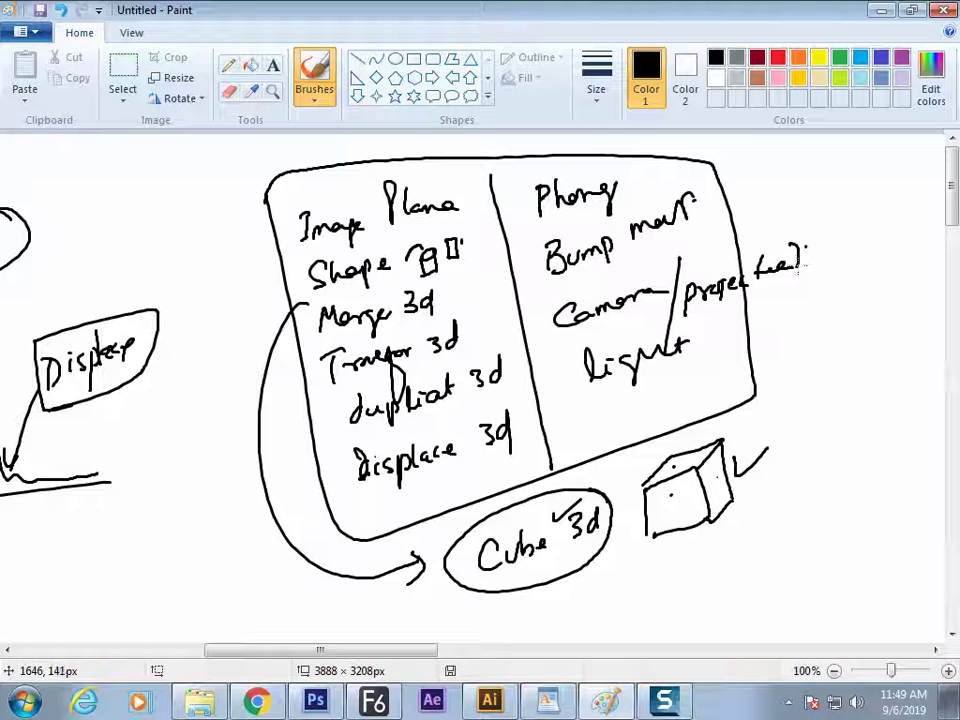
# - Switch to Fusion and look through the list of available 3D tools
pyautogui.hotkey('alt', 'Tab')
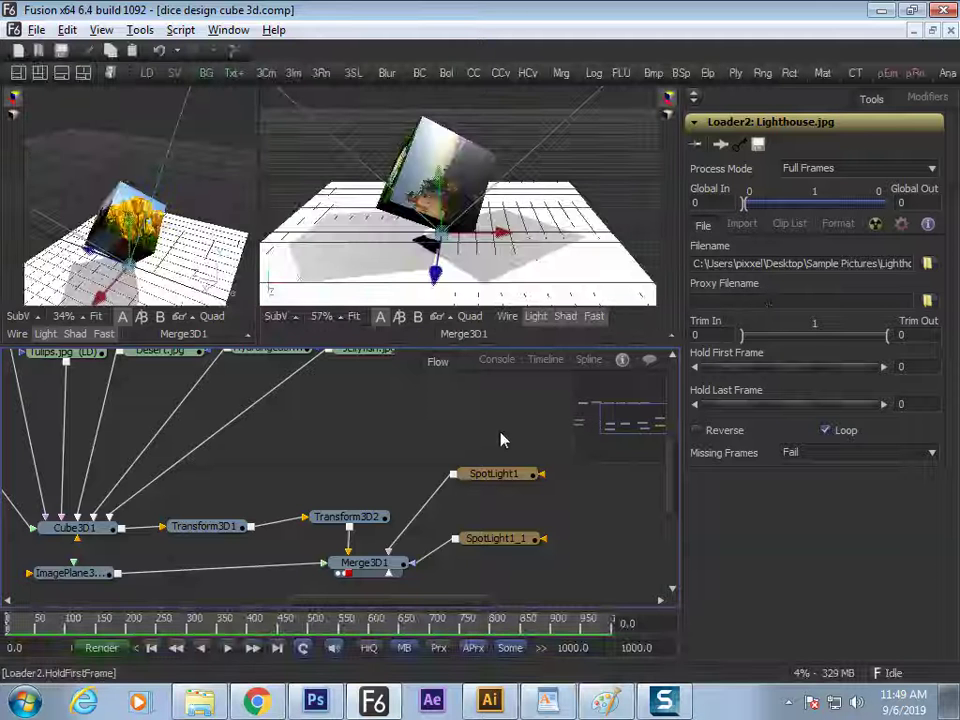
pyautogui.press('F4')
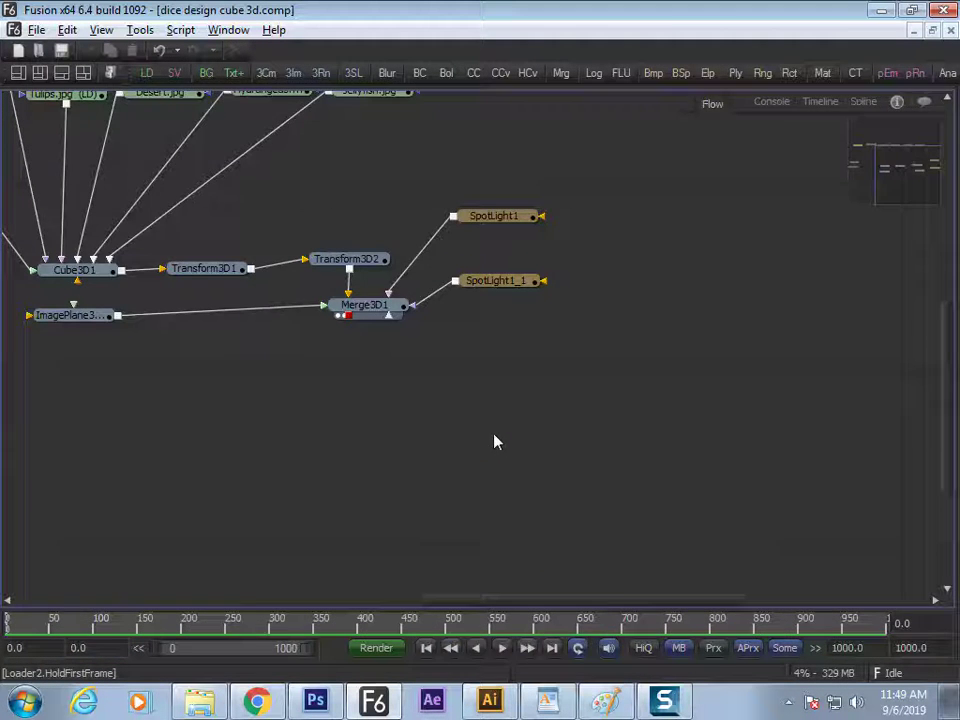
pyautogui.press('F4')
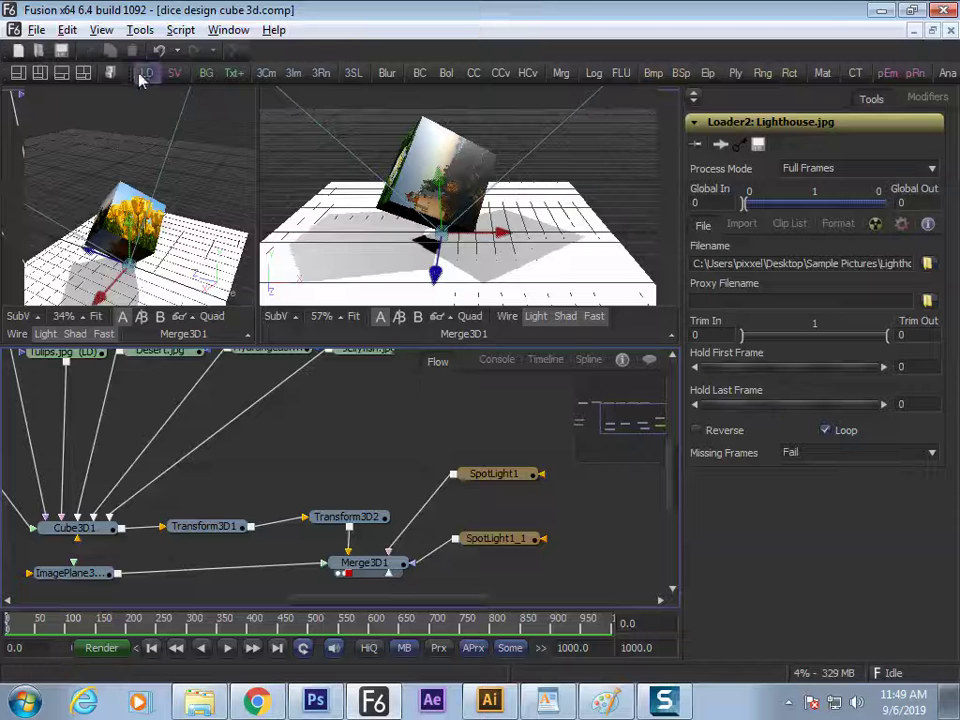
pyautogui.click(140, 30)
pyautogui.moveTo(141, 62)
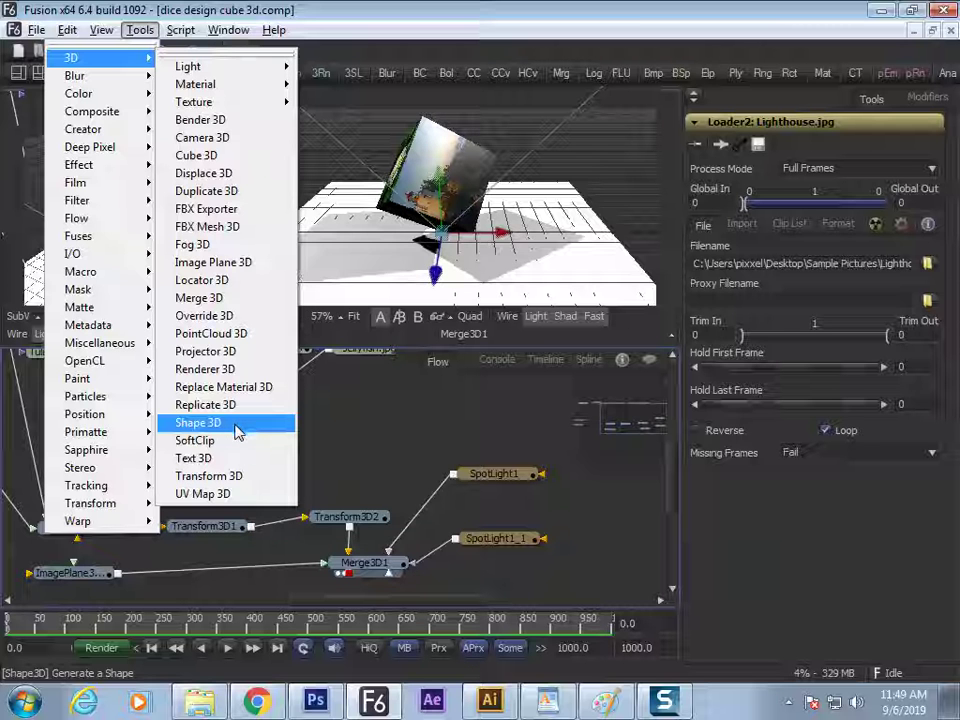
pyautogui.click(547, 442)
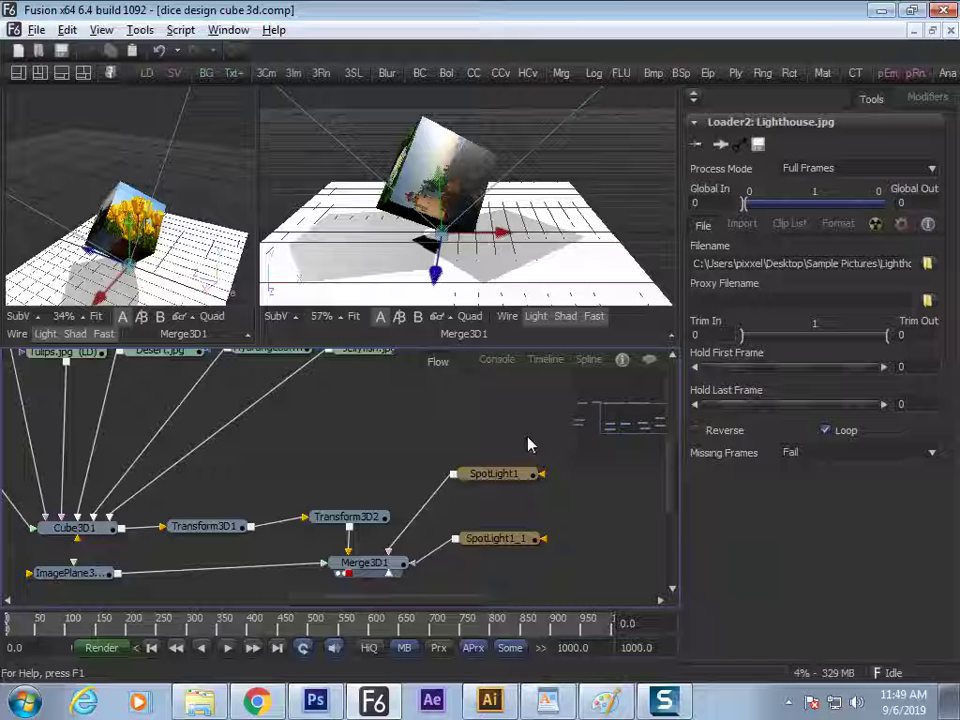
# - Line up the Penguins.jpg, Tulips.jpg and Desert.jpg loaders in the row of image loaders above Cube3D1
pyautogui.moveTo(262, 414); pyautogui.dragTo(490, 487)
pyautogui.moveTo(288, 478); pyautogui.dragTo(232, 510)
pyautogui.click(236, 460)
pyautogui.click(324, 458)
pyautogui.moveTo(415, 460); pyautogui.dragTo(426, 415)
# - Enlarge the flow to full size and delete the unconnected BLOG_THUM... and Koala.jpg loaders
pyautogui.press('F4')
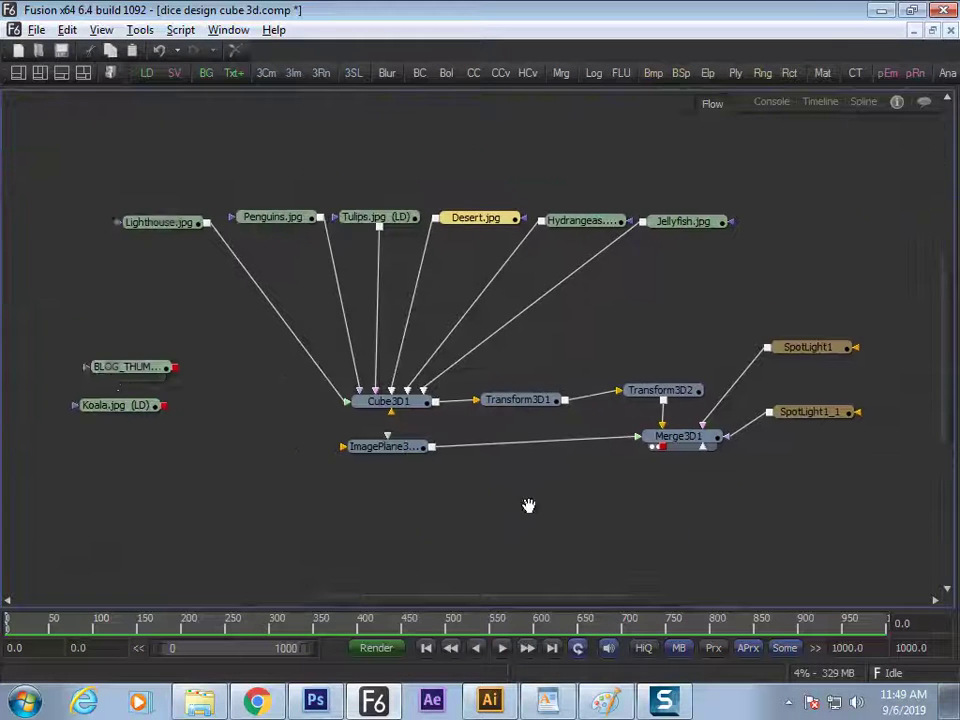
pyautogui.moveTo(70, 341); pyautogui.dragTo(208, 510)
pyautogui.press('Delete')
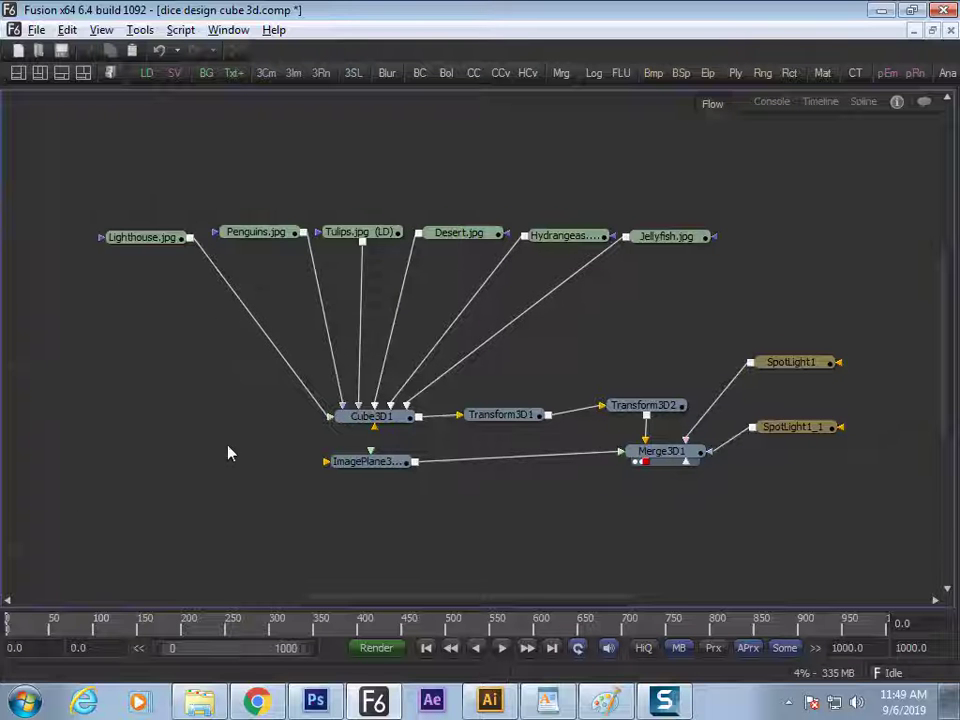
# - Move the loader row up, place Cube3D1 beneath it with Transform3D1 beside the cube, and raise Transform3D2 slightly above Merge3D1
pyautogui.moveTo(101, 171); pyautogui.dragTo(632, 148)
pyautogui.moveTo(388, 421); pyautogui.dragTo(353, 313)
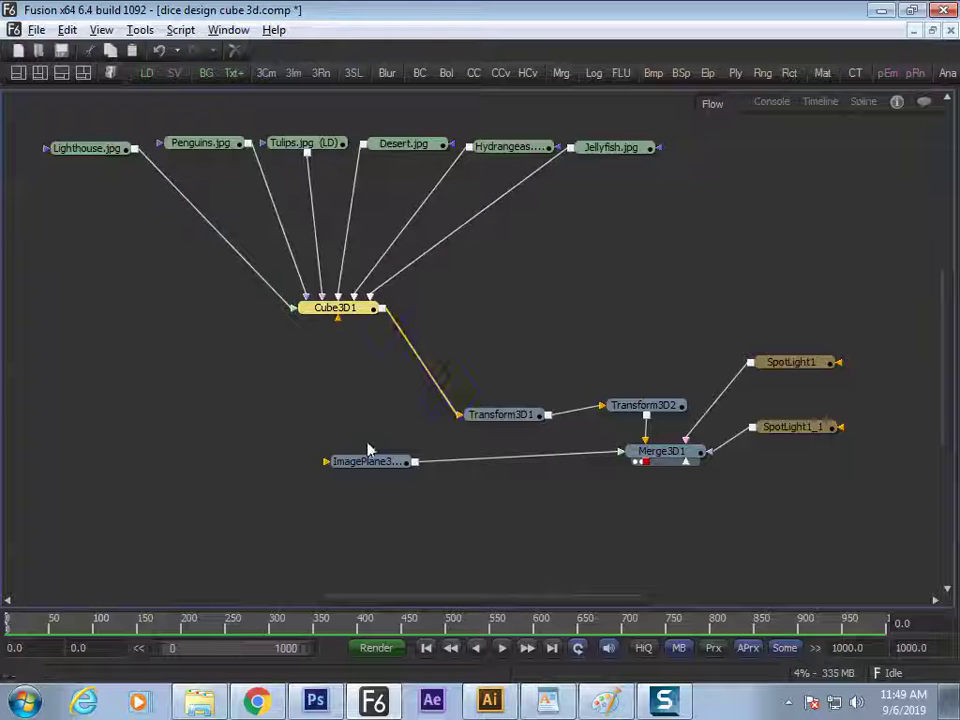
pyautogui.moveTo(513, 422); pyautogui.dragTo(525, 311)
pyautogui.moveTo(660, 411); pyautogui.dragTo(658, 396)
pyautogui.click(718, 403)
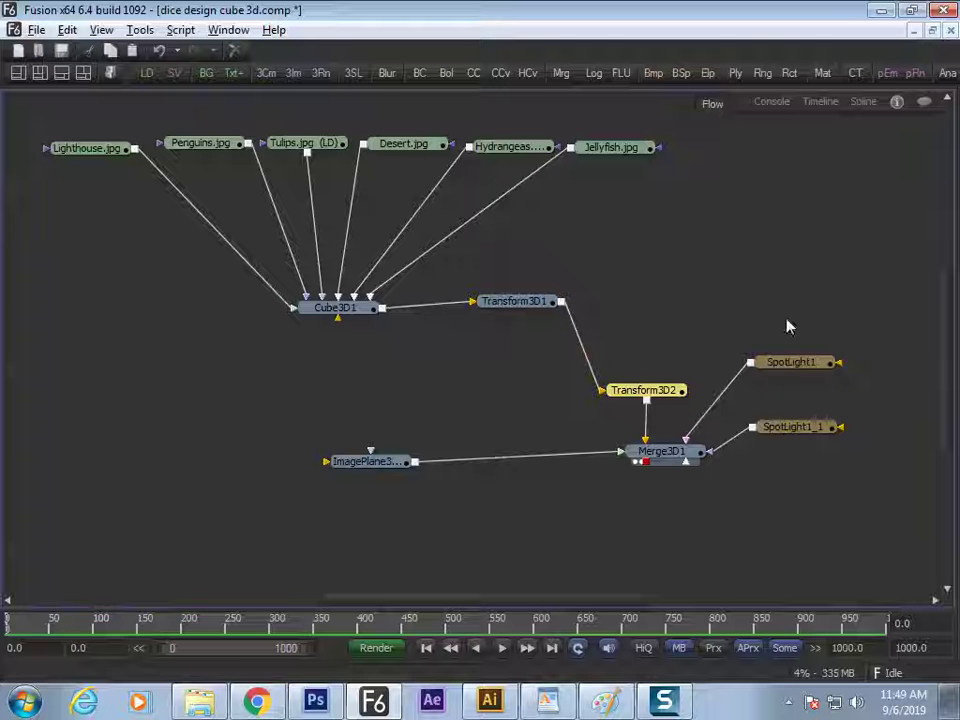